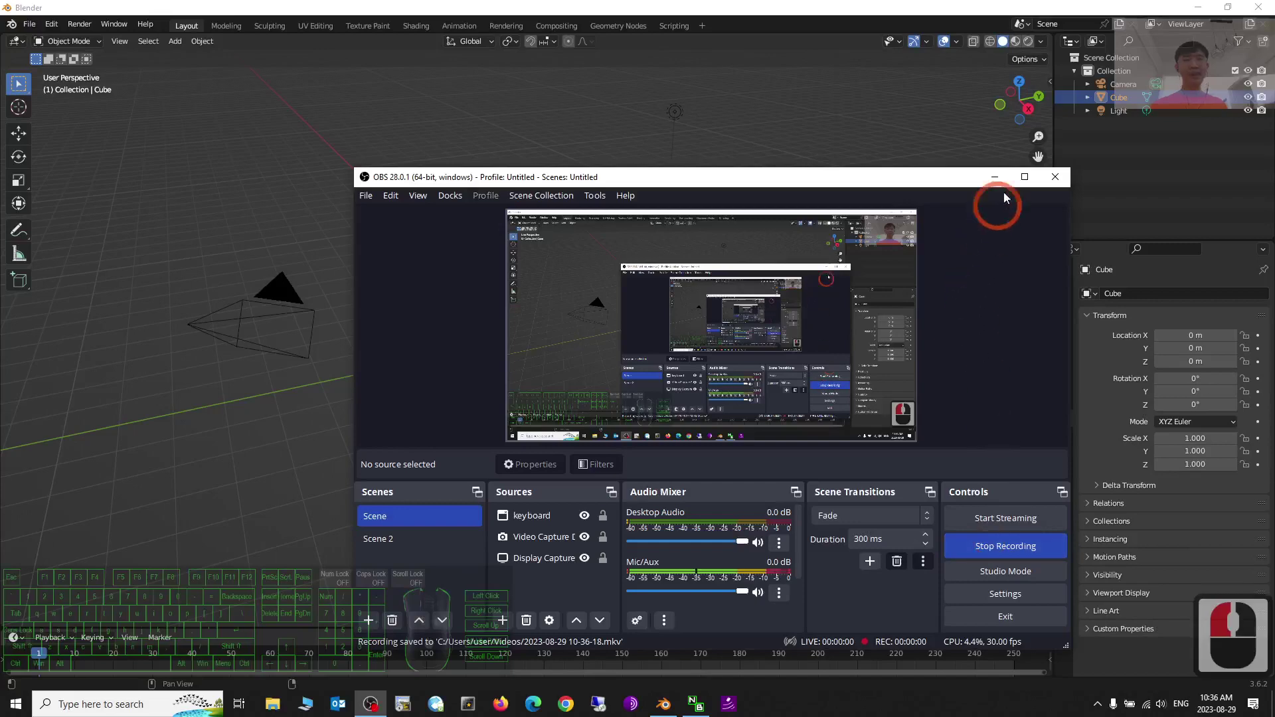
Dismiss the startup splash screen.
left_click(993, 177)
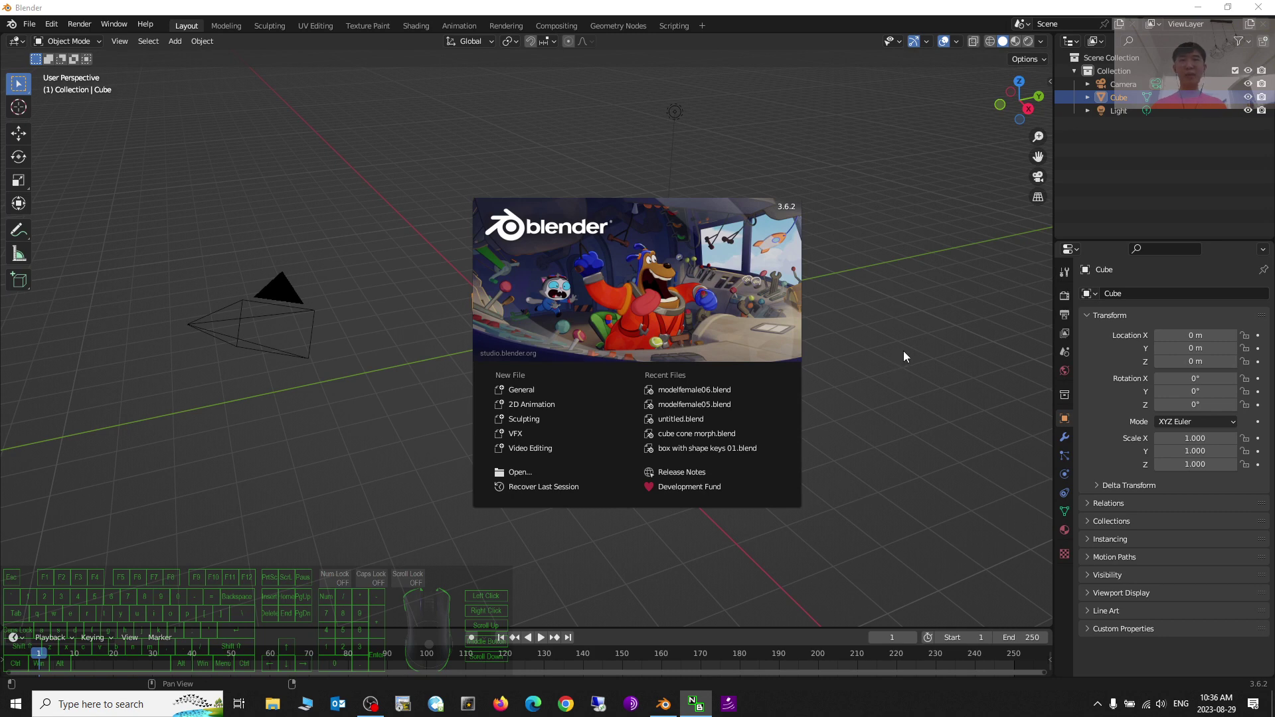
left_click(936, 439)
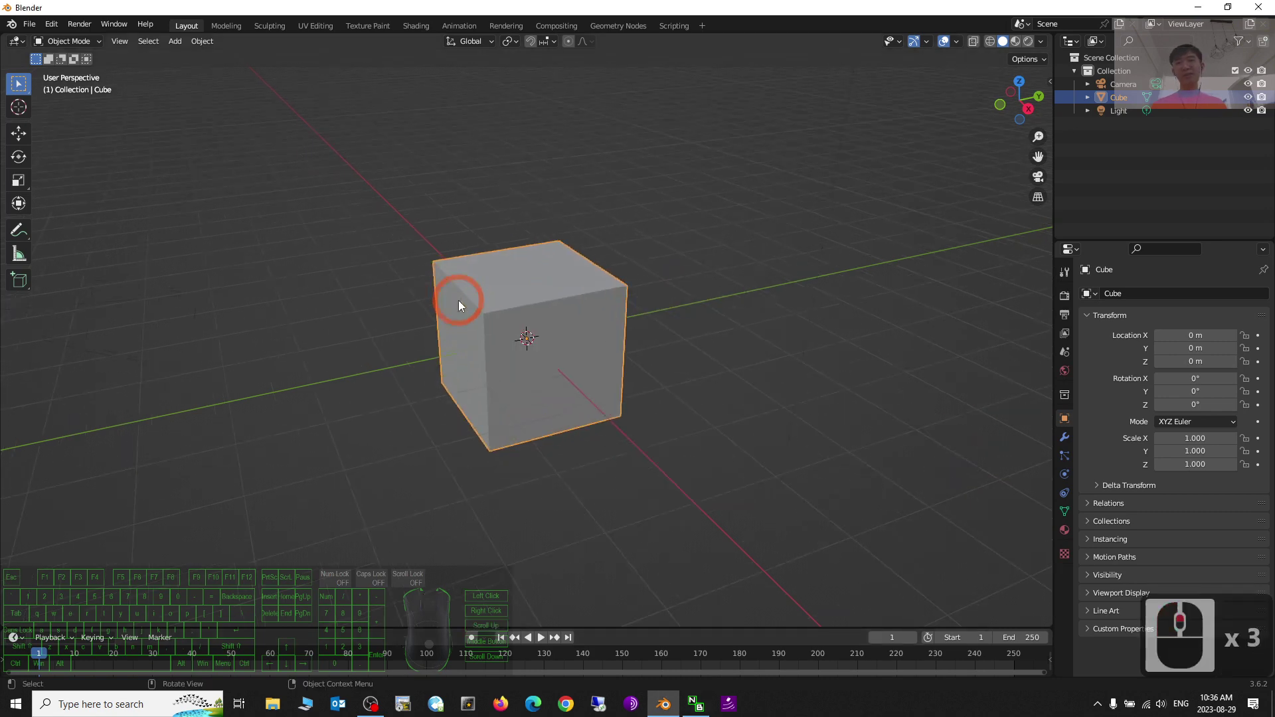
left_click(537, 250)
left_click(111, 144)
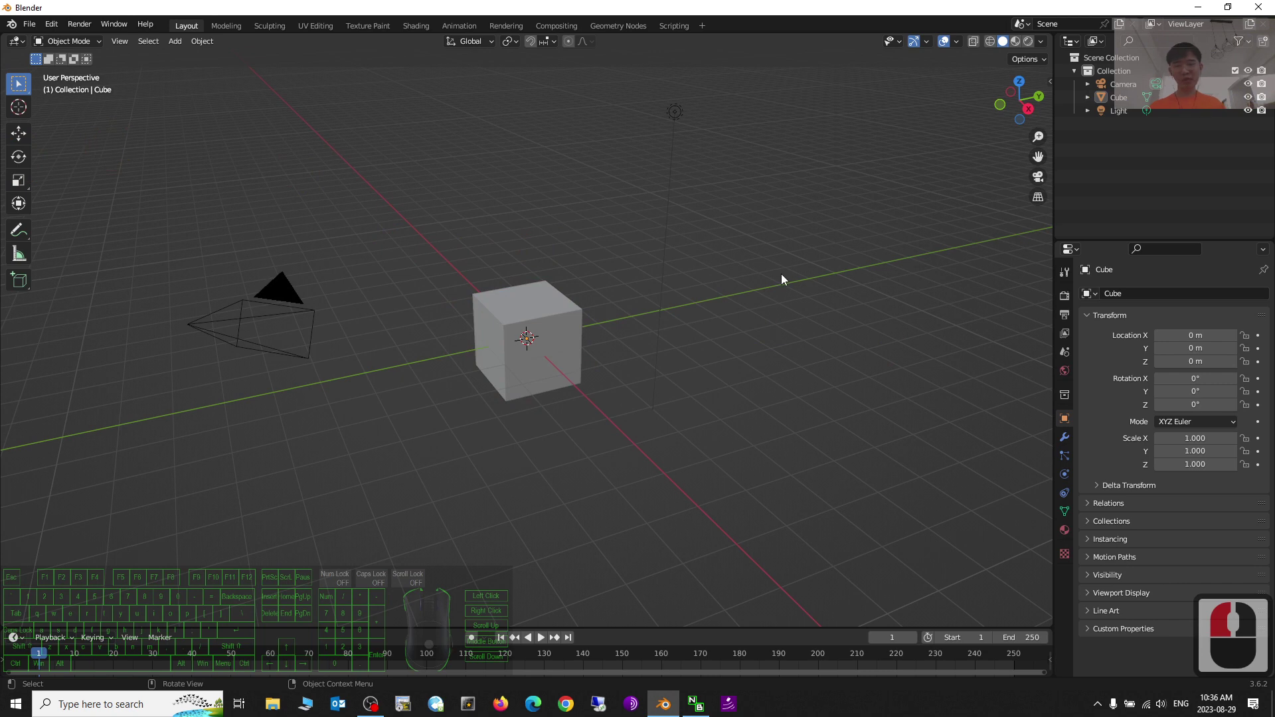
Select all objects and delete the default camera, cube and light.
key("a")
key("Delete")
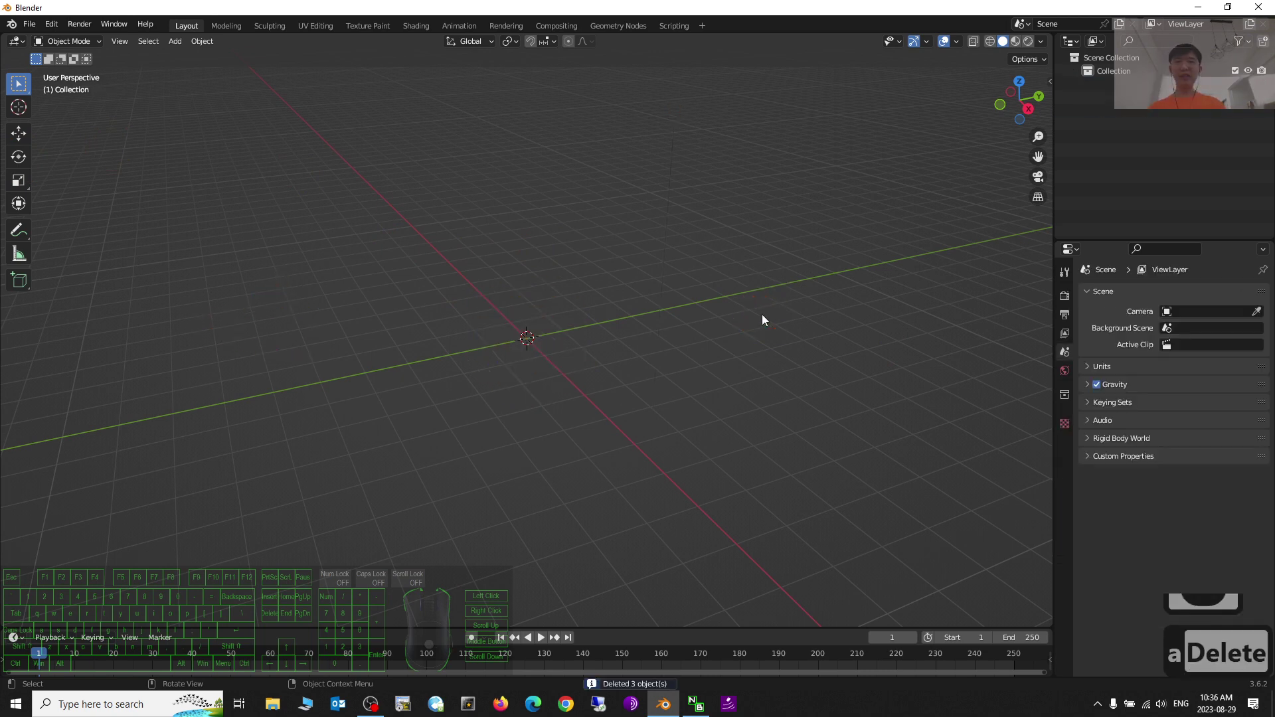
middle_click_drag(636, 396, 652, 402)
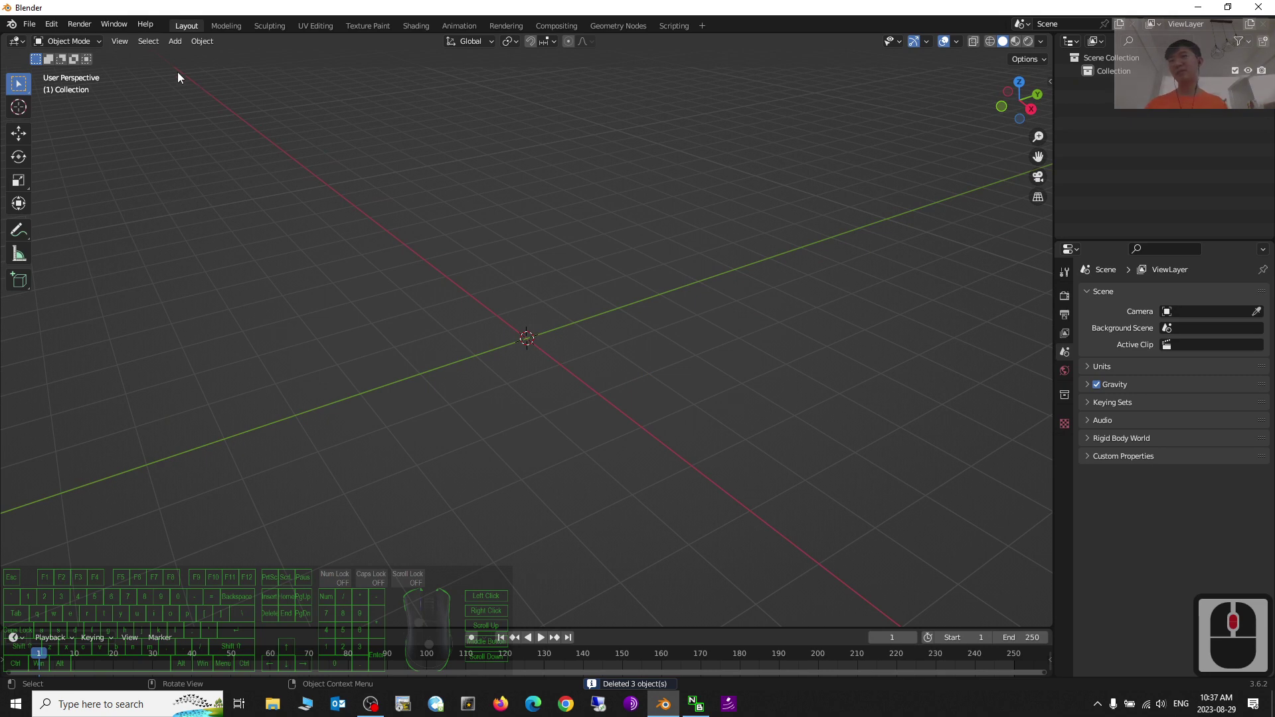
Add a Cone mesh at the origin from the Mesh primitives, then deselect it.
left_click(177, 41)
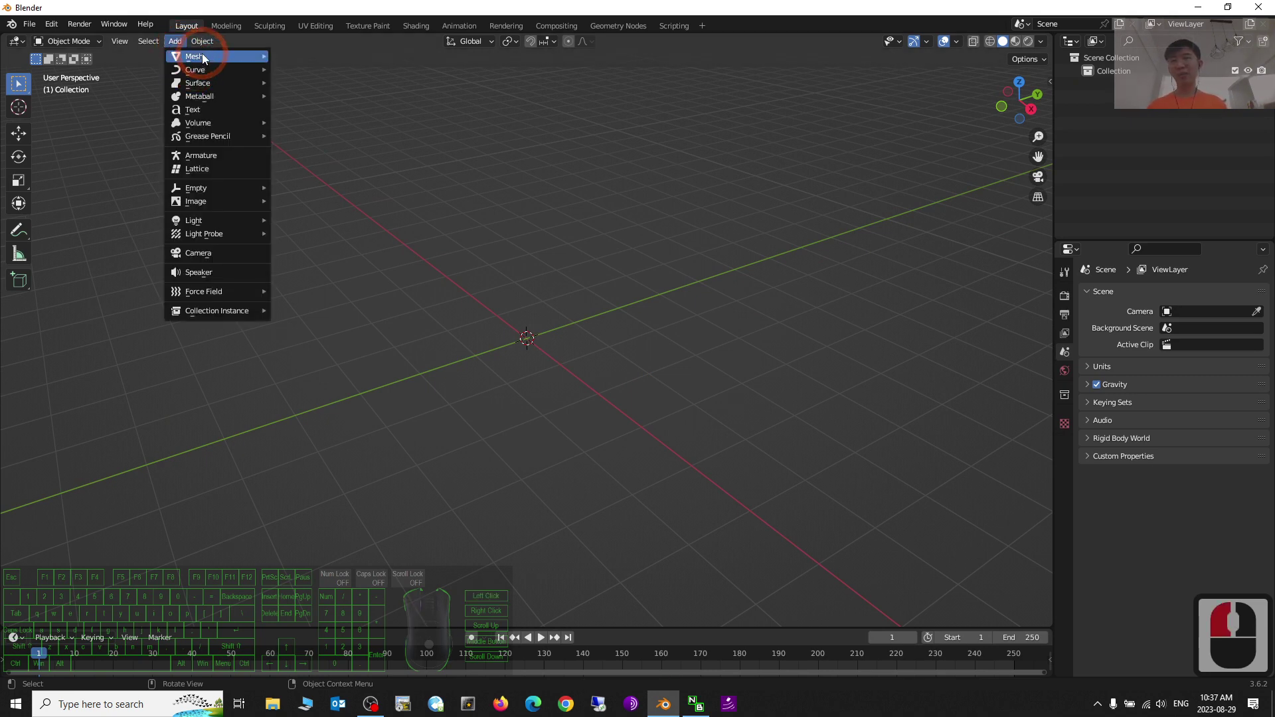
left_click(199, 57)
left_click(177, 41)
left_click(177, 41)
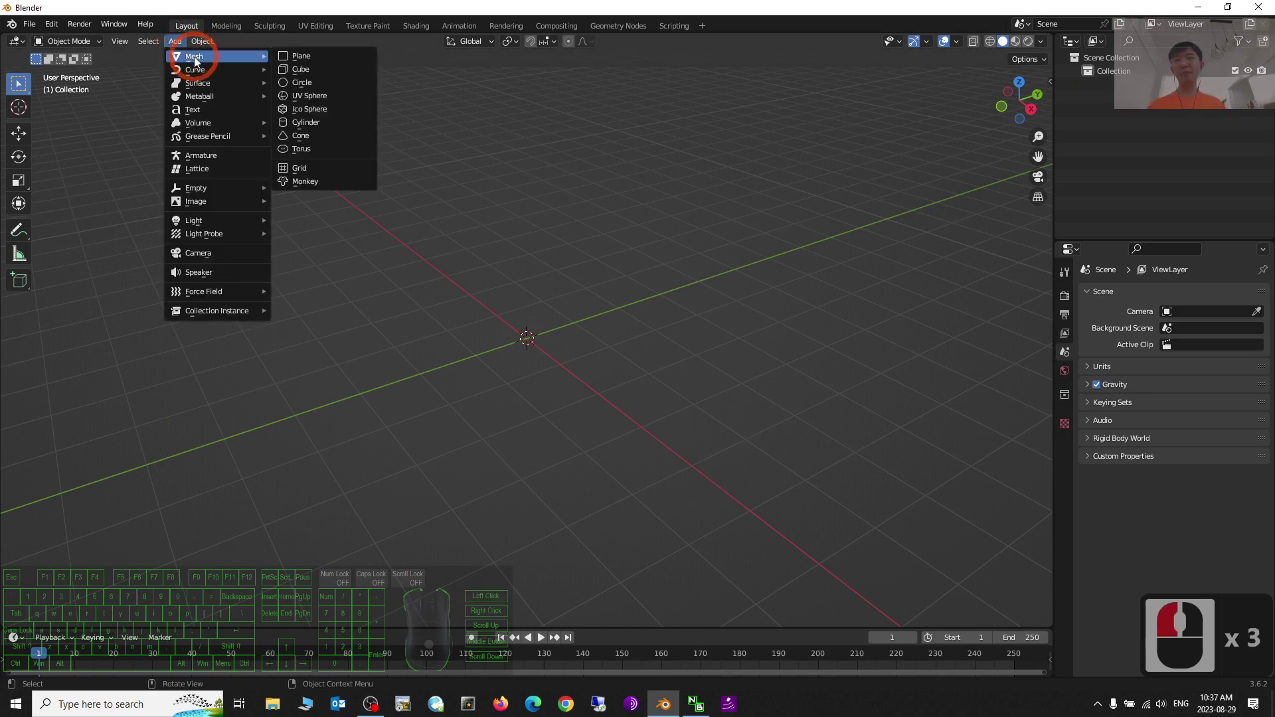
left_click(195, 59)
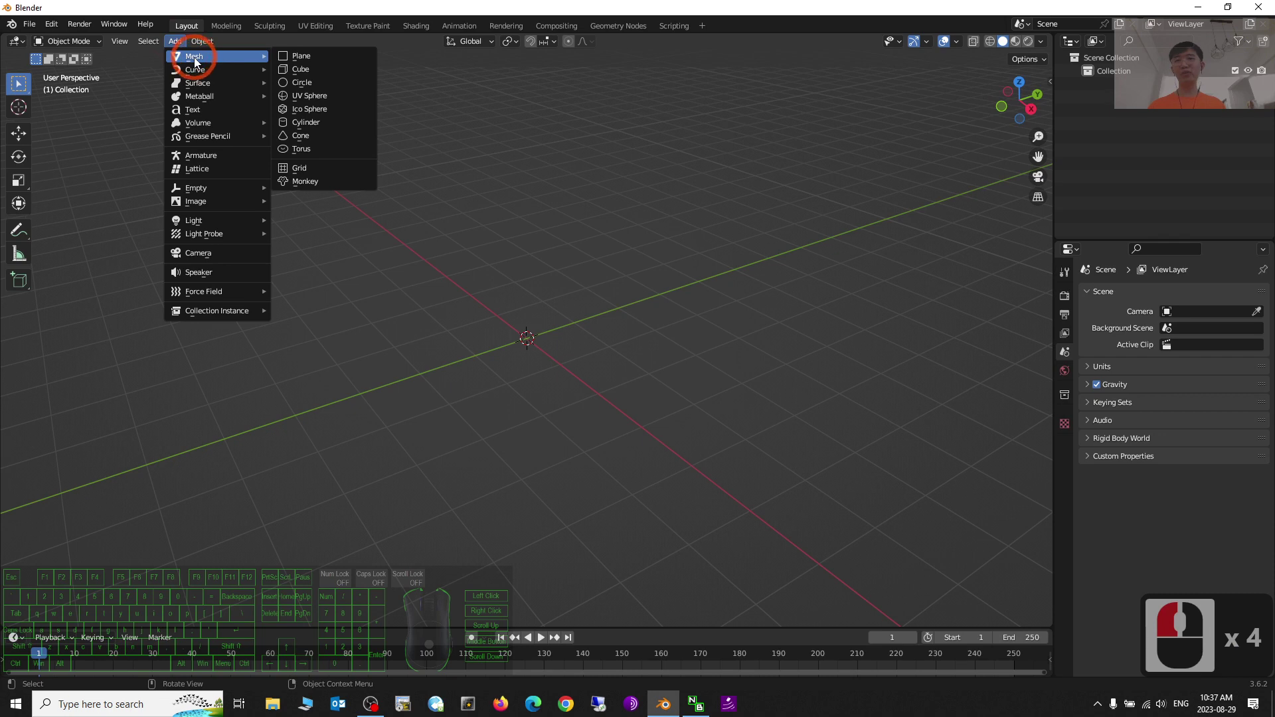
left_click(316, 136)
middle_click_drag(558, 404, 590, 395)
left_click(667, 367)
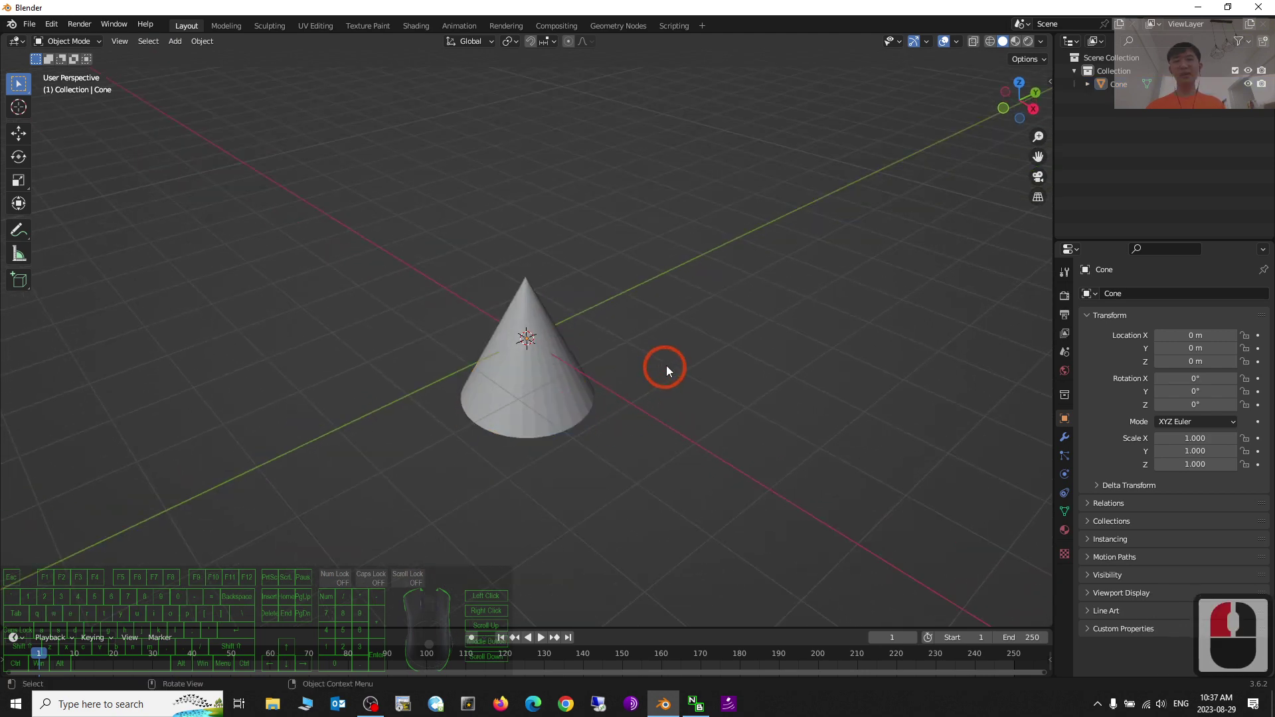
left_click(173, 42)
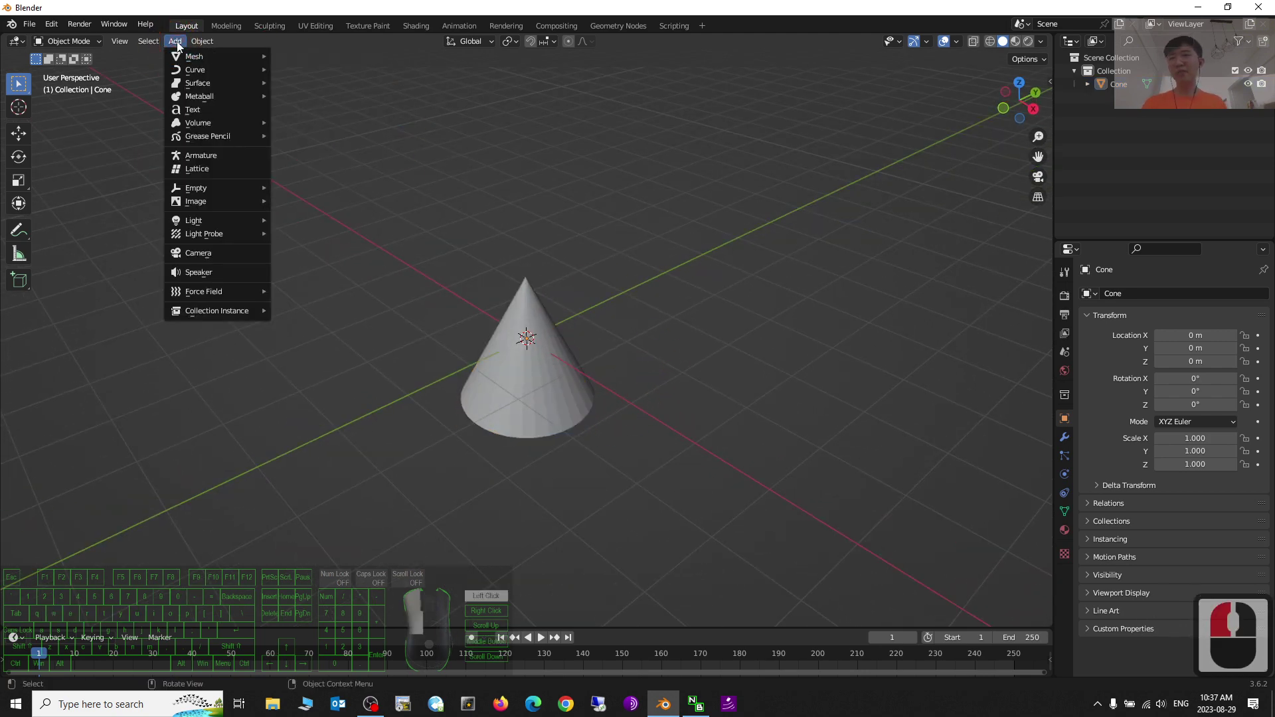
Add a NURBS Path curve through the cone and orbit to view both.
left_click(198, 71)
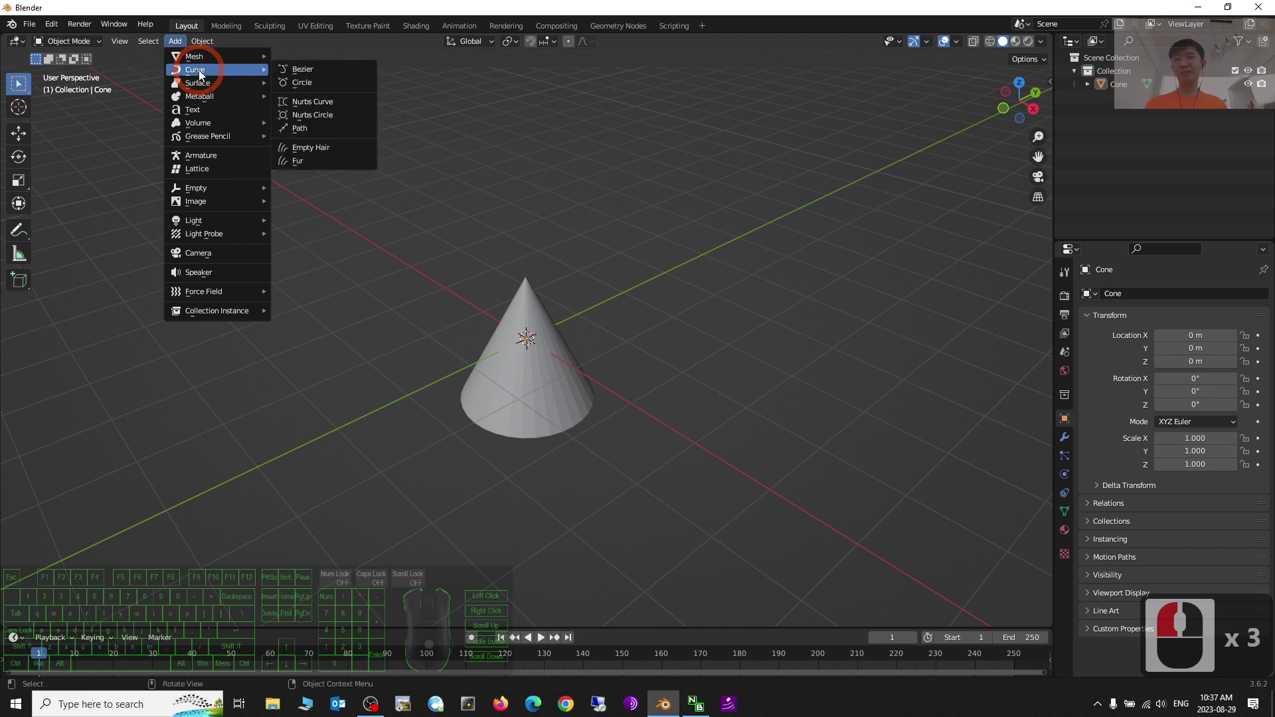
left_click(301, 129)
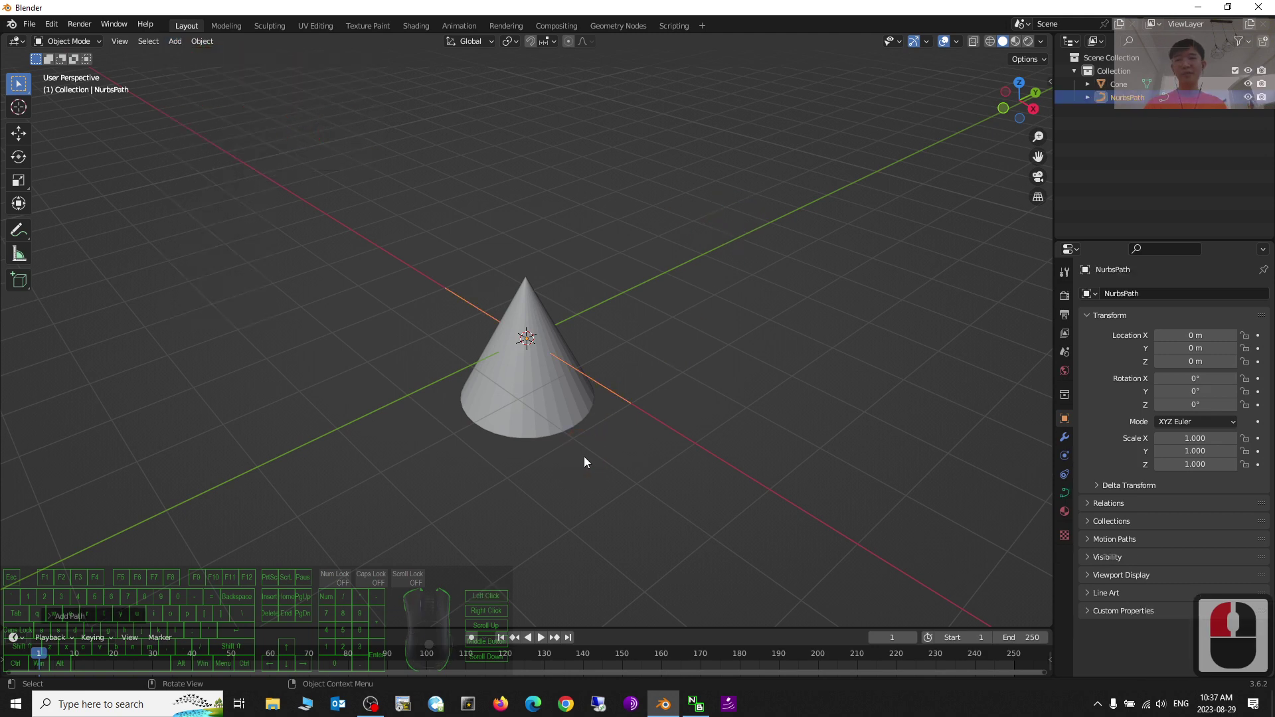
middle_click_drag(583, 456, 706, 441)
scroll(669, 356, "up", 2)
scroll(667, 397, "down", 2)
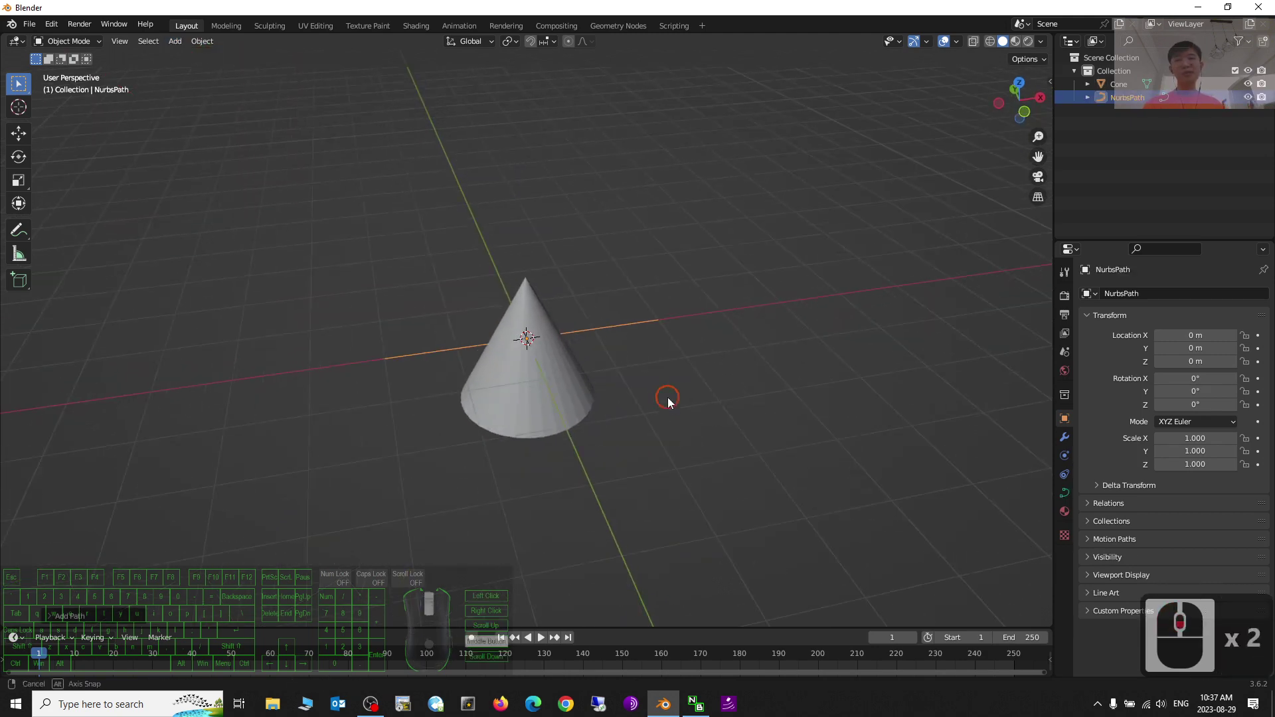
middle_click_drag(667, 397, 676, 391)
scroll(558, 292, "up", 4)
middle_click_drag(558, 292, 747, 303)
Select the NurbsPath object in the outliner.
left_click(683, 308)
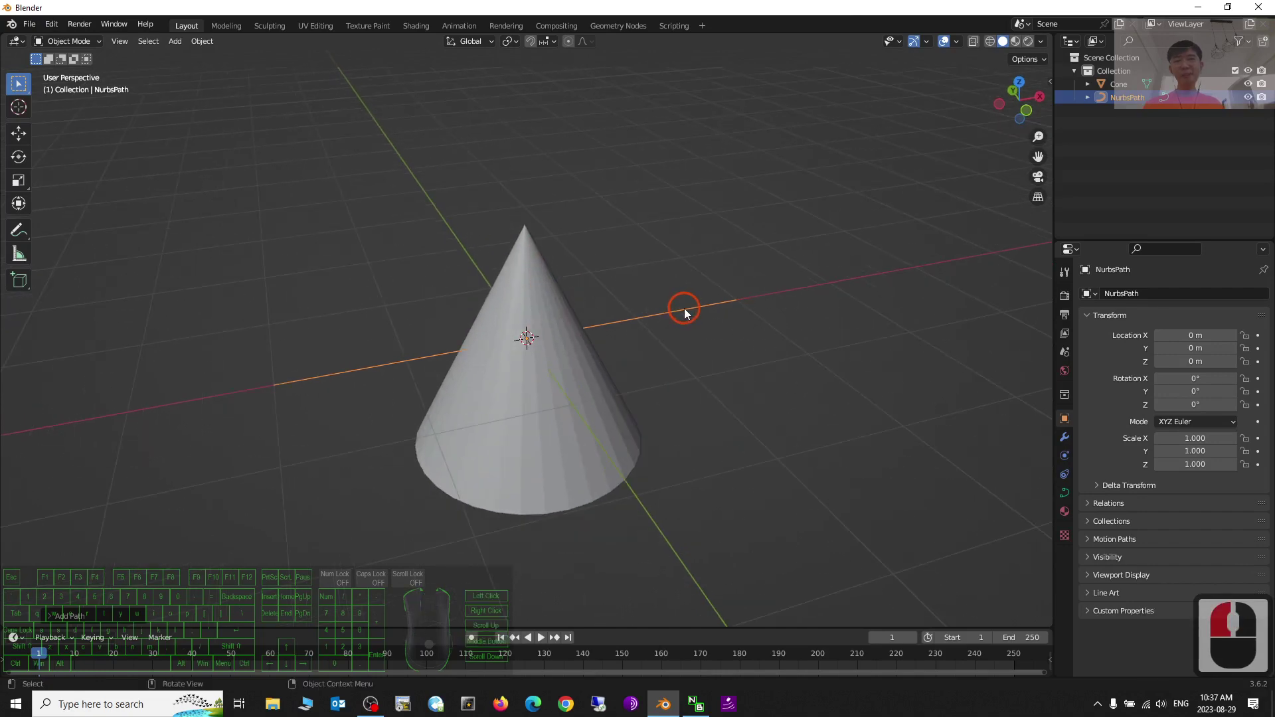
left_click(642, 336)
left_click(648, 320)
left_click(1153, 101)
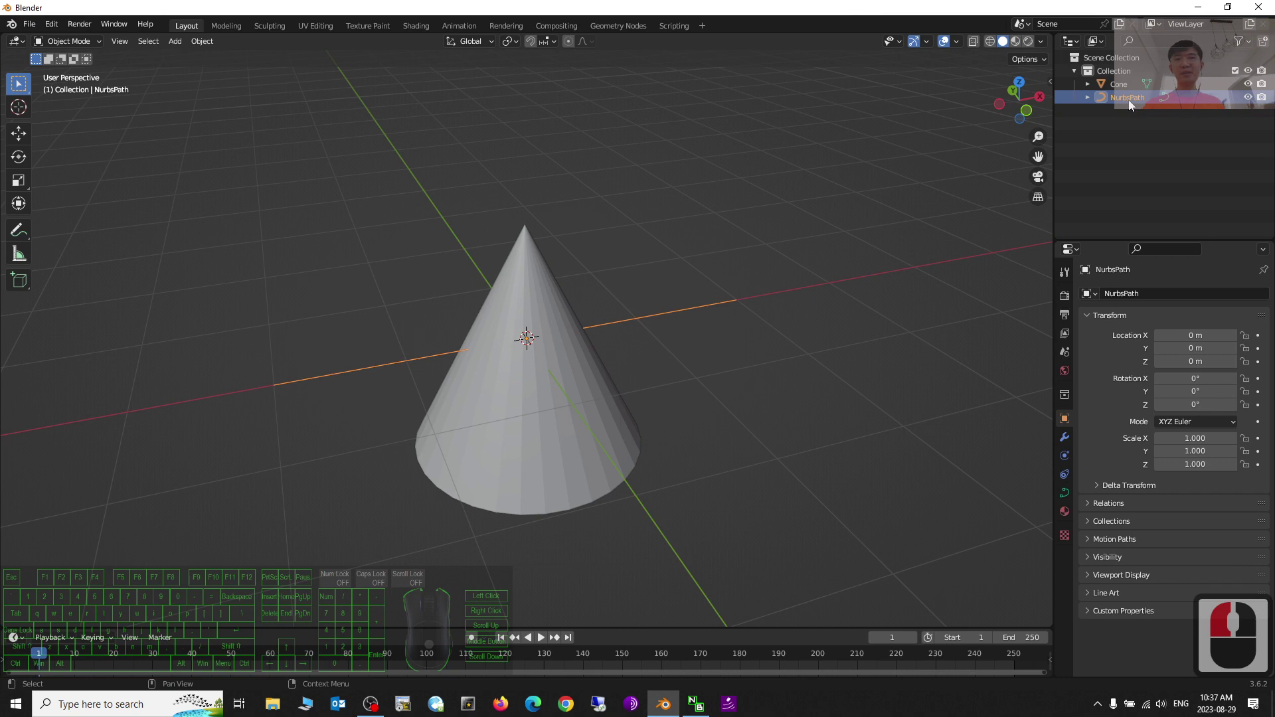
left_click(93, 42)
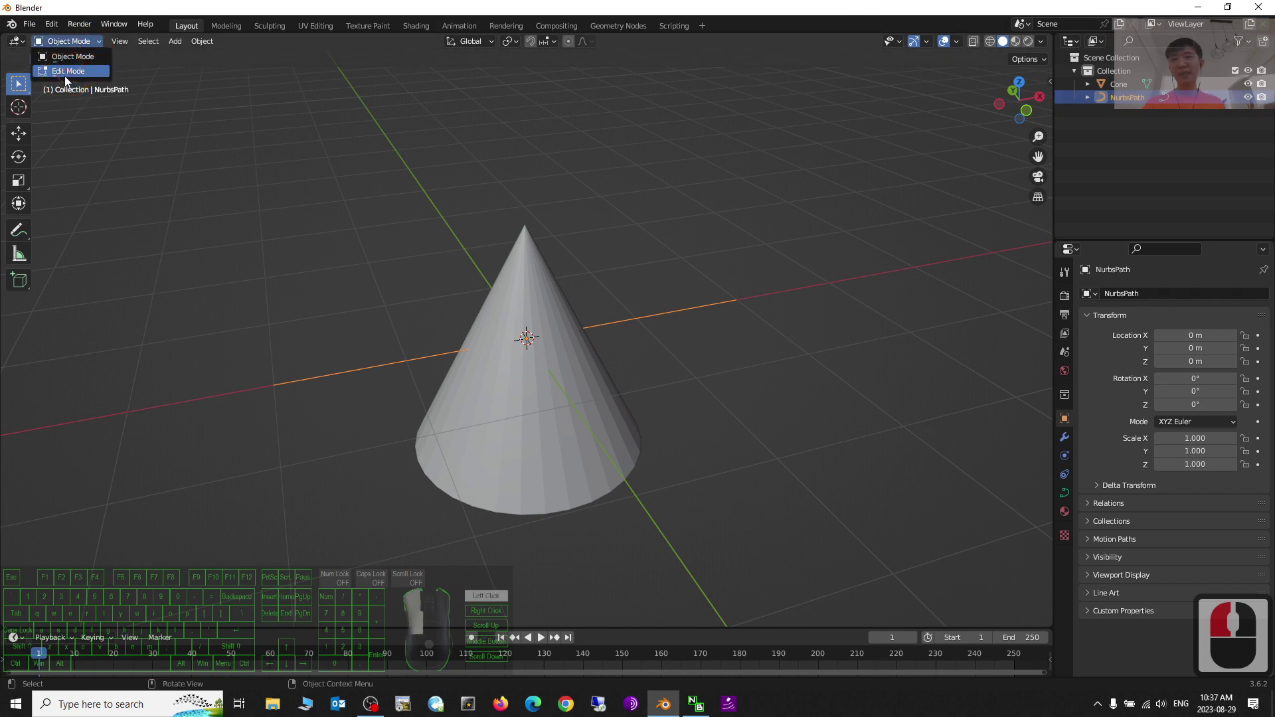
Put the NurbsPath in Edit Mode and enable curve Normals in the viewport overlays.
left_click(67, 70)
middle_click_drag(490, 305, 491, 314)
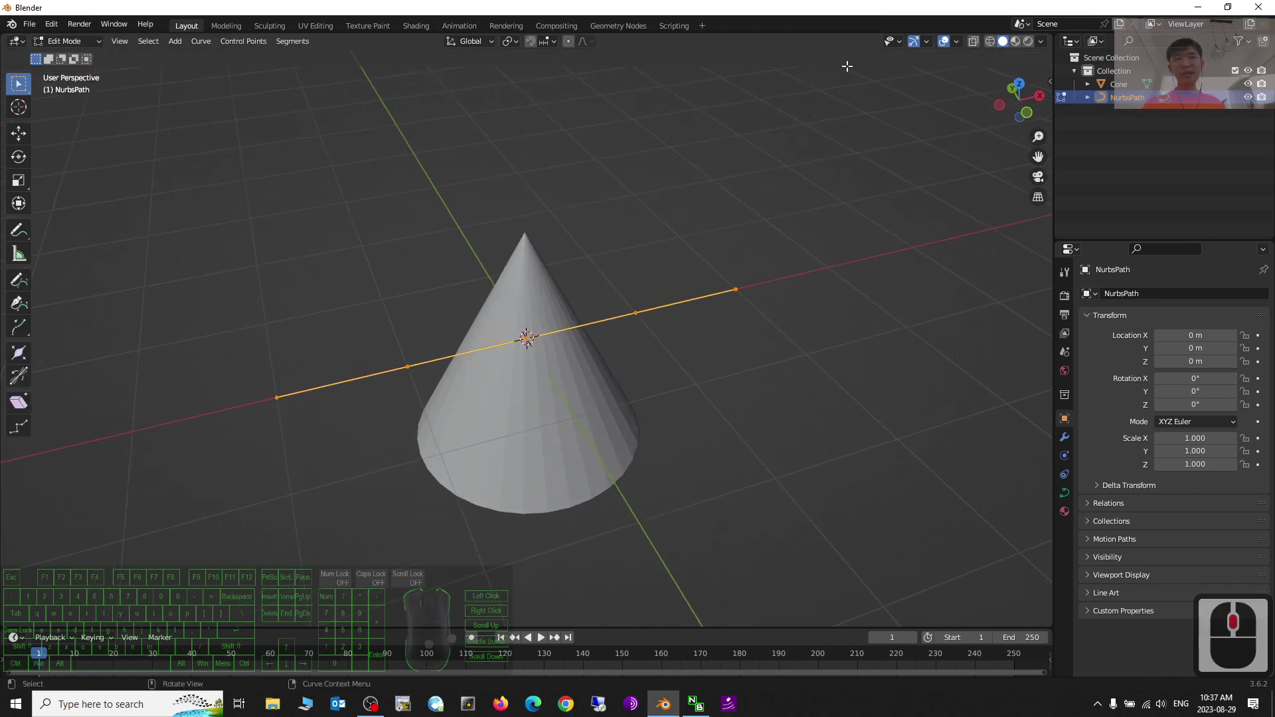
left_click(956, 41)
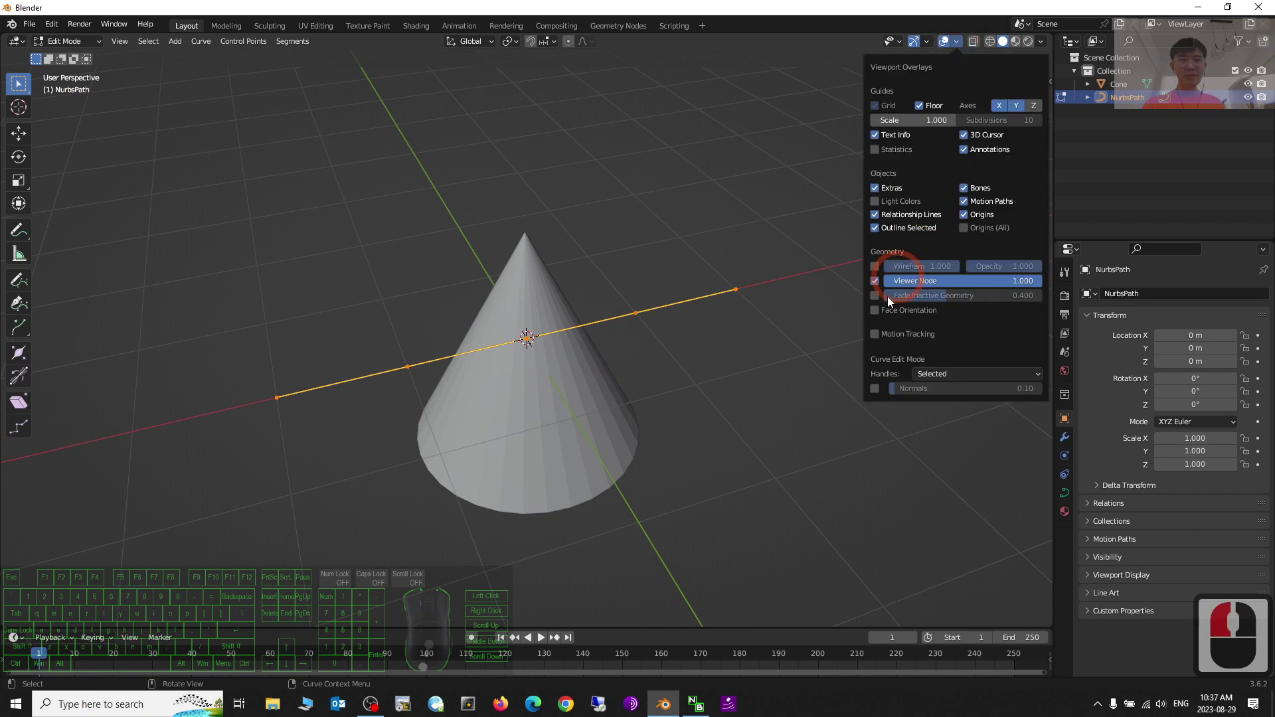
left_click(874, 389)
Zoom and orbit to look down on the cone and curve.
scroll(412, 343, "up", 5)
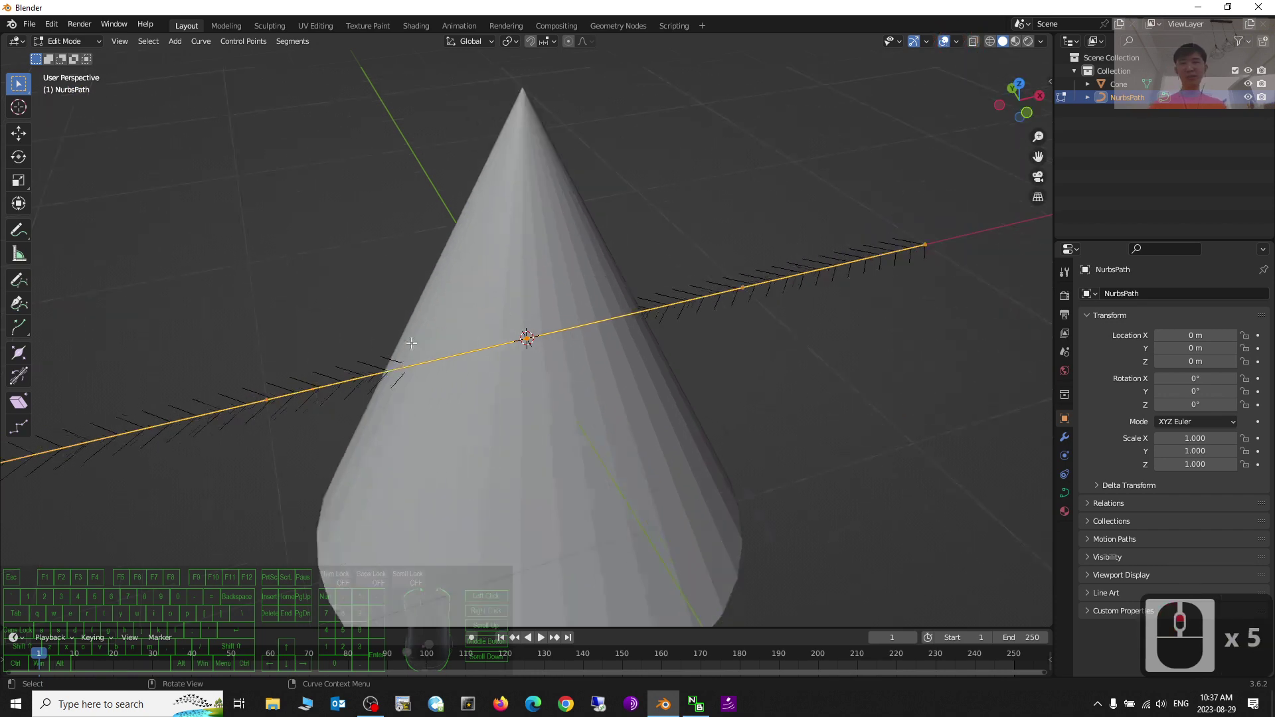
scroll(411, 343, "up", 1)
scroll(872, 284, "down", 4)
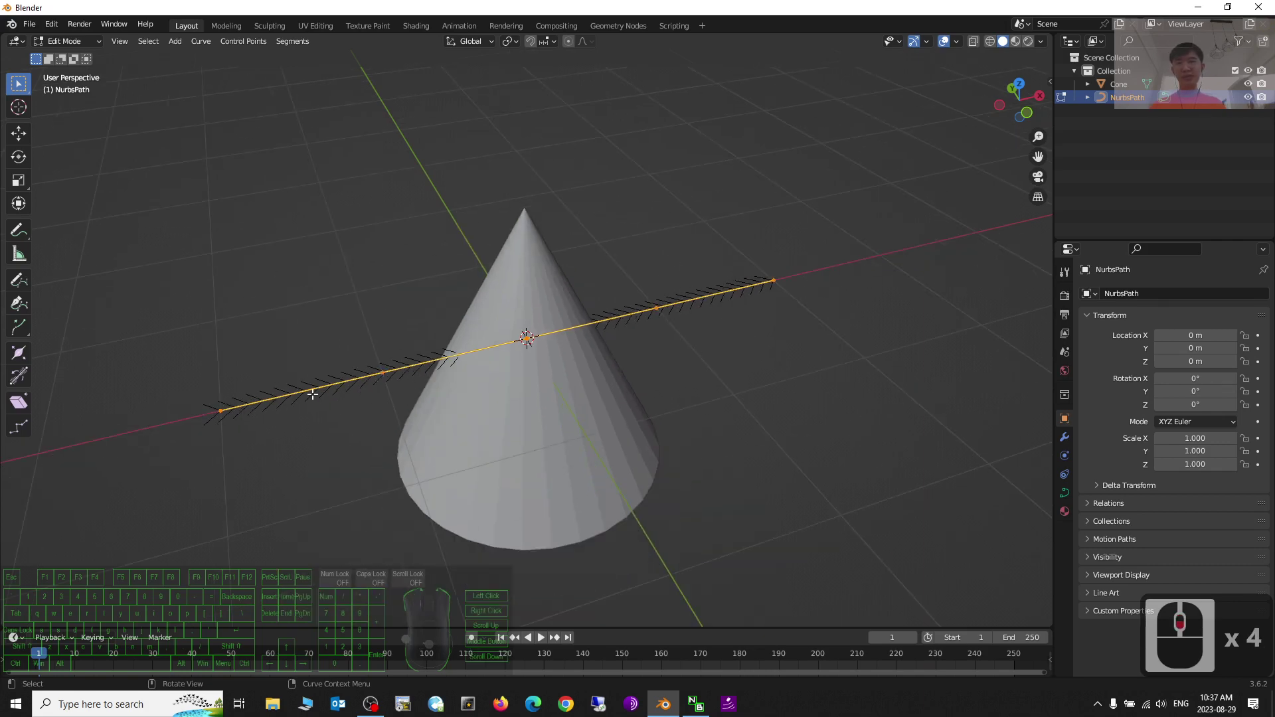
scroll(765, 435, "down", 1)
middle_click_drag(751, 452, 740, 460)
mouse_move(674, 356)
middle_mouse_down()
mouse_move(674, 396)
mouse_move(669, 382)
middle_mouse_up()
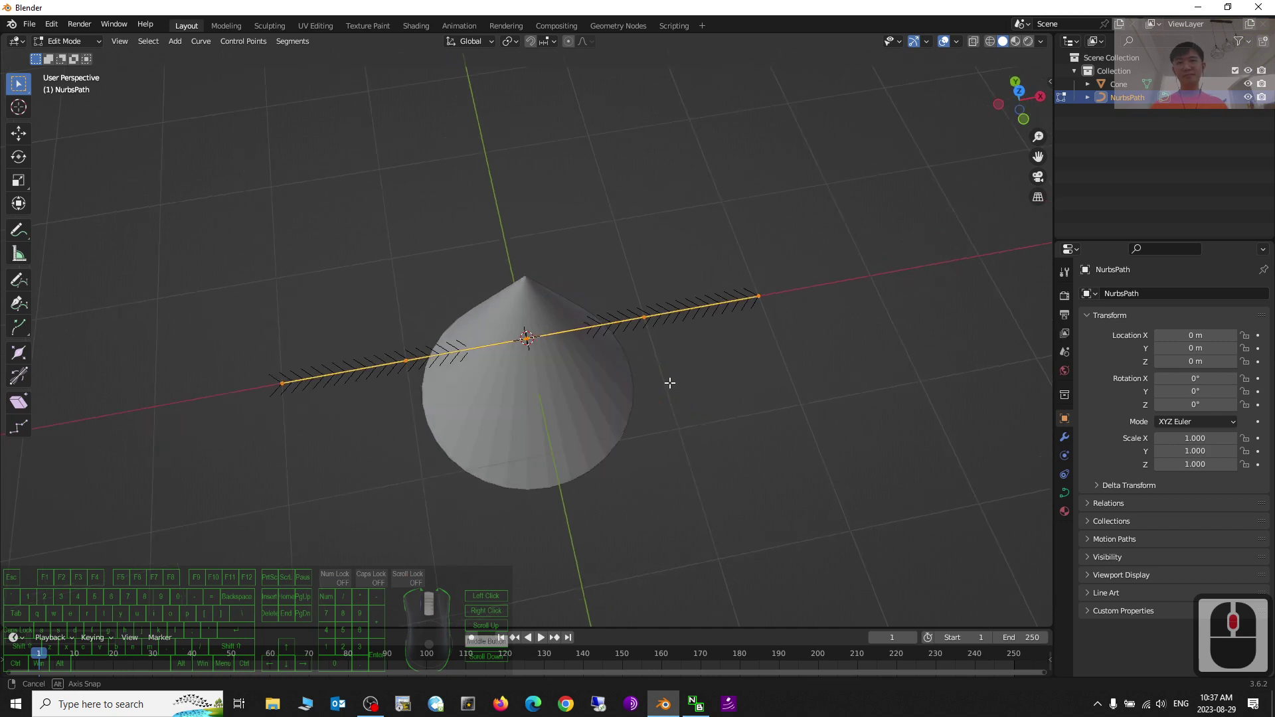
middle_click_drag(731, 171, 727, 197)
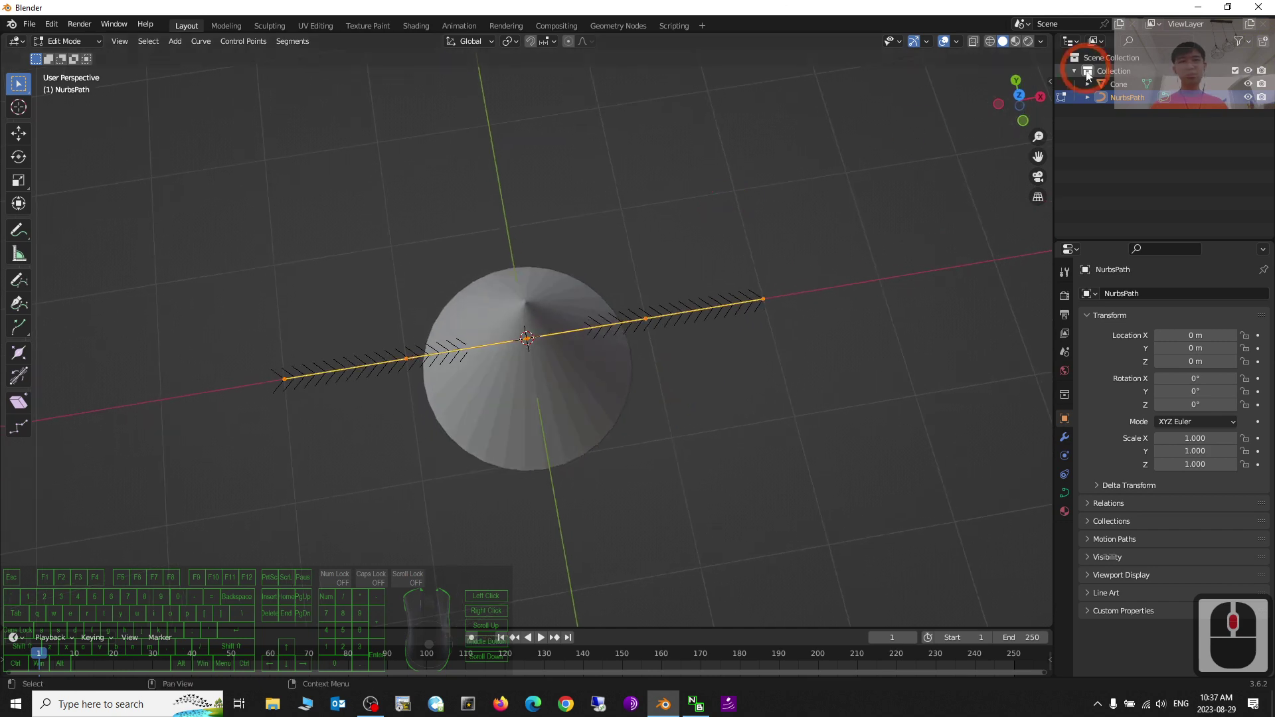
In top orthographic view, move the left endpoint up-left and extrude a point beyond it.
left_click(1019, 96)
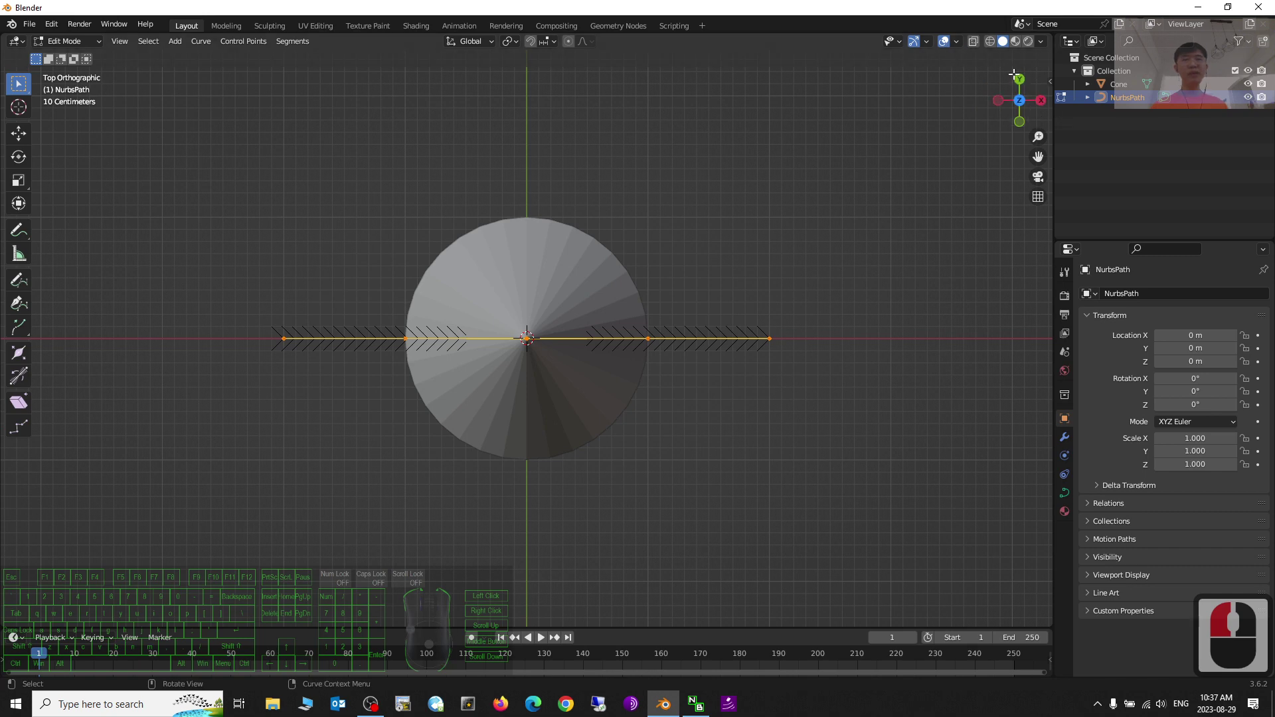
left_click(731, 293)
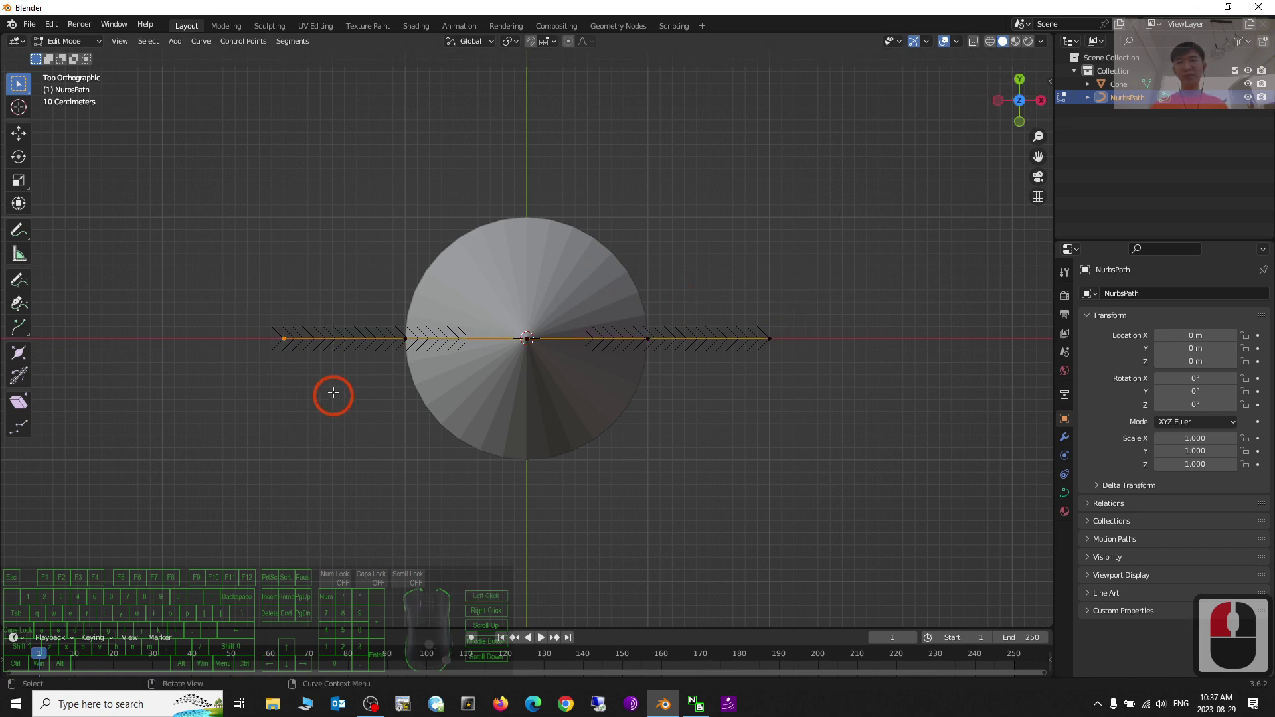
left_click(333, 276)
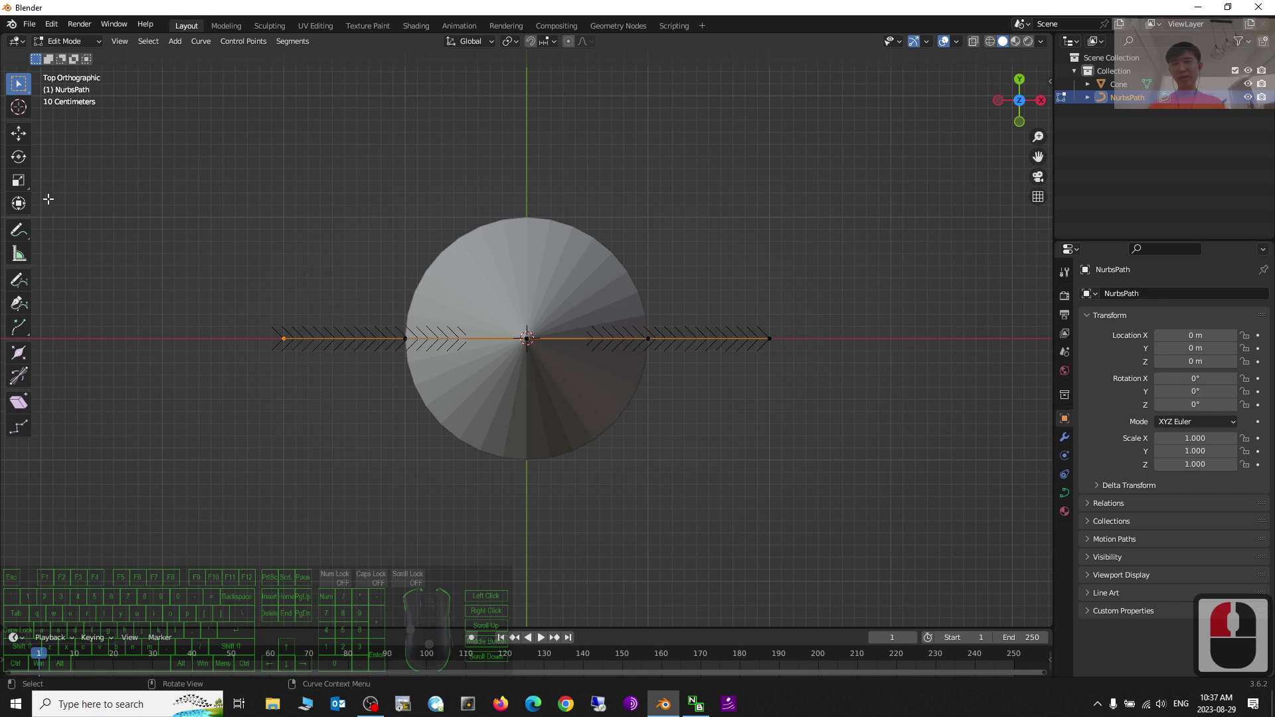
left_click(19, 136)
left_click_drag(308, 305, 359, 261)
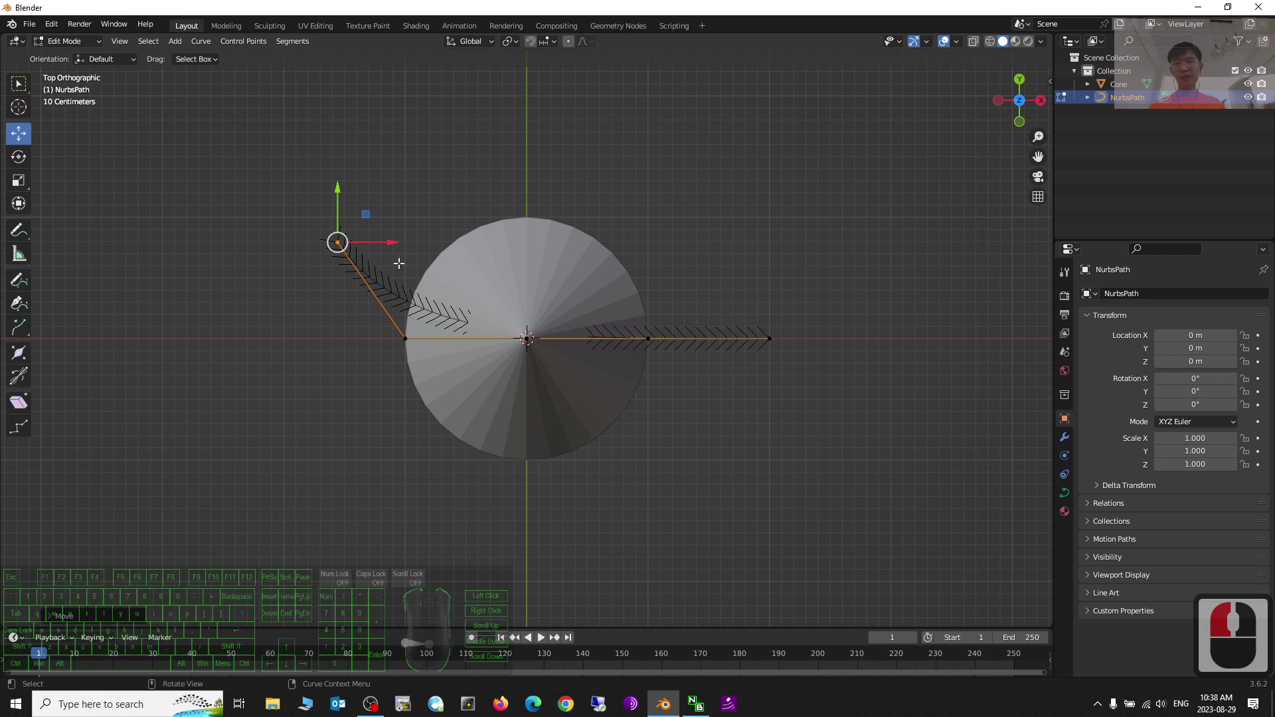
left_click(507, 179)
left_click(290, 208)
left_click(384, 228)
left_click(401, 211)
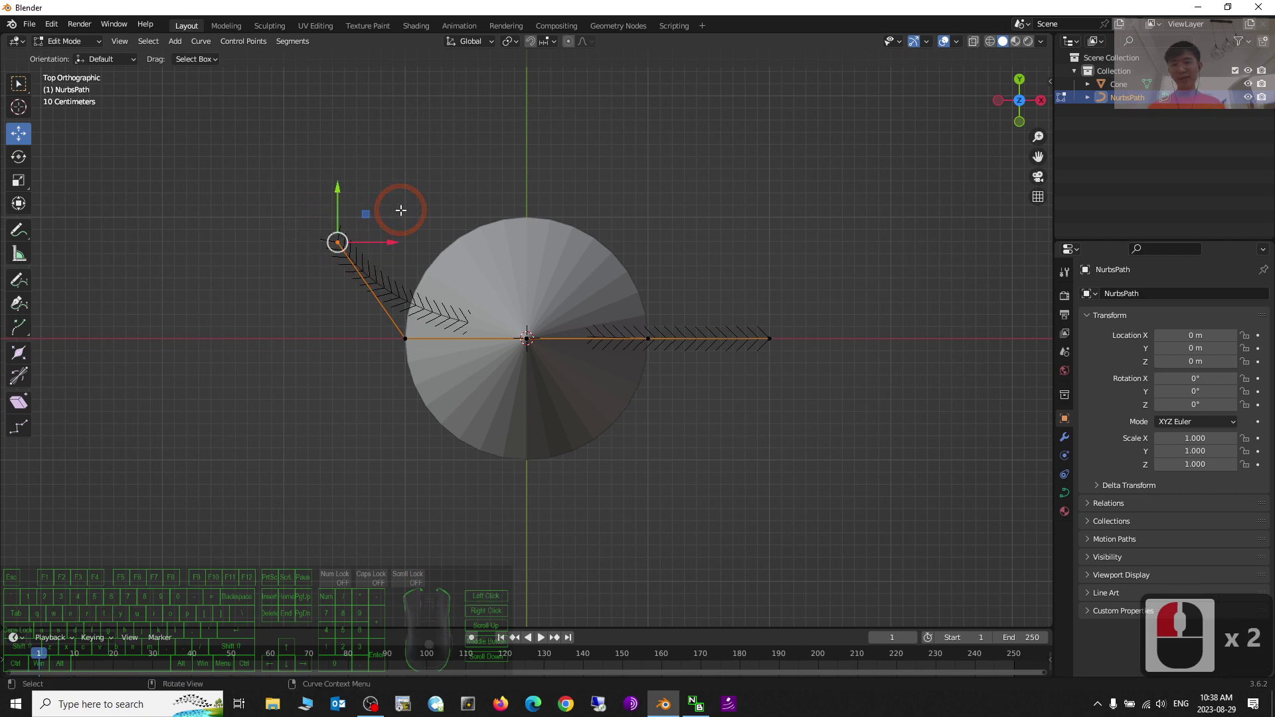
key("e")
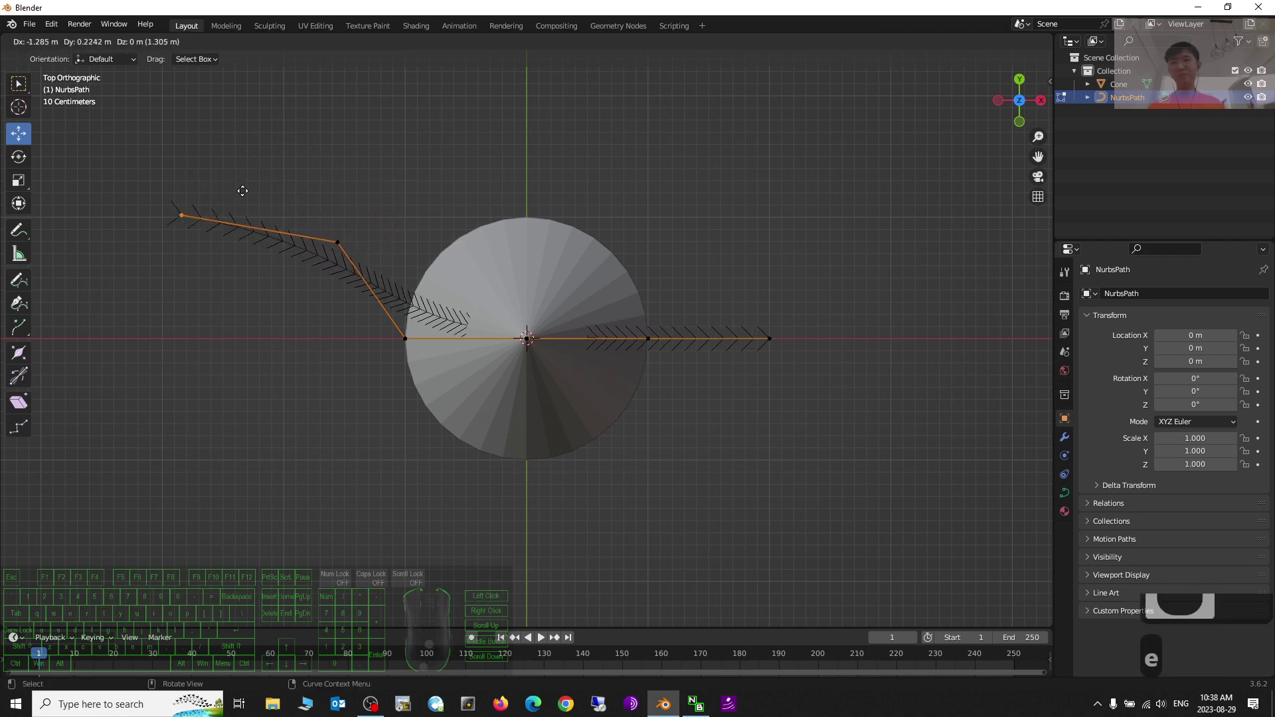
left_click(238, 188)
left_click(176, 211)
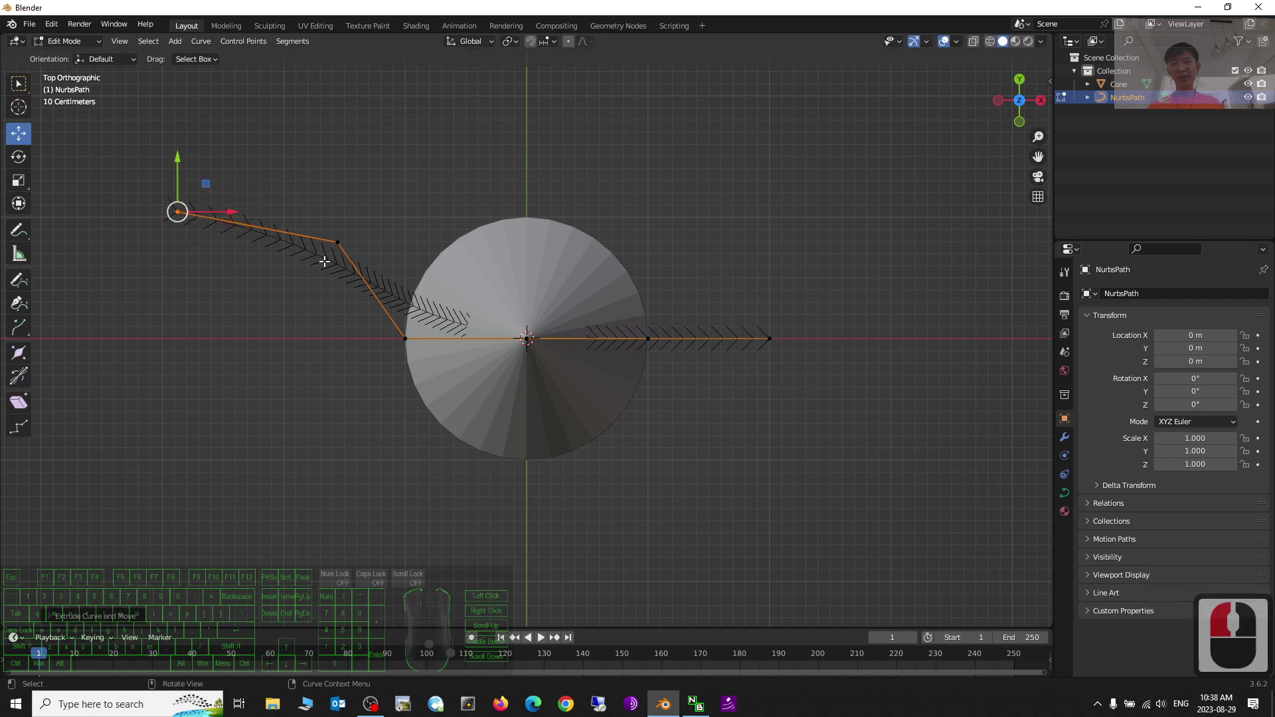
From the right endpoint, extrude four points sweeping right and down to the loop's lower right.
left_click_drag(635, 313, 810, 349)
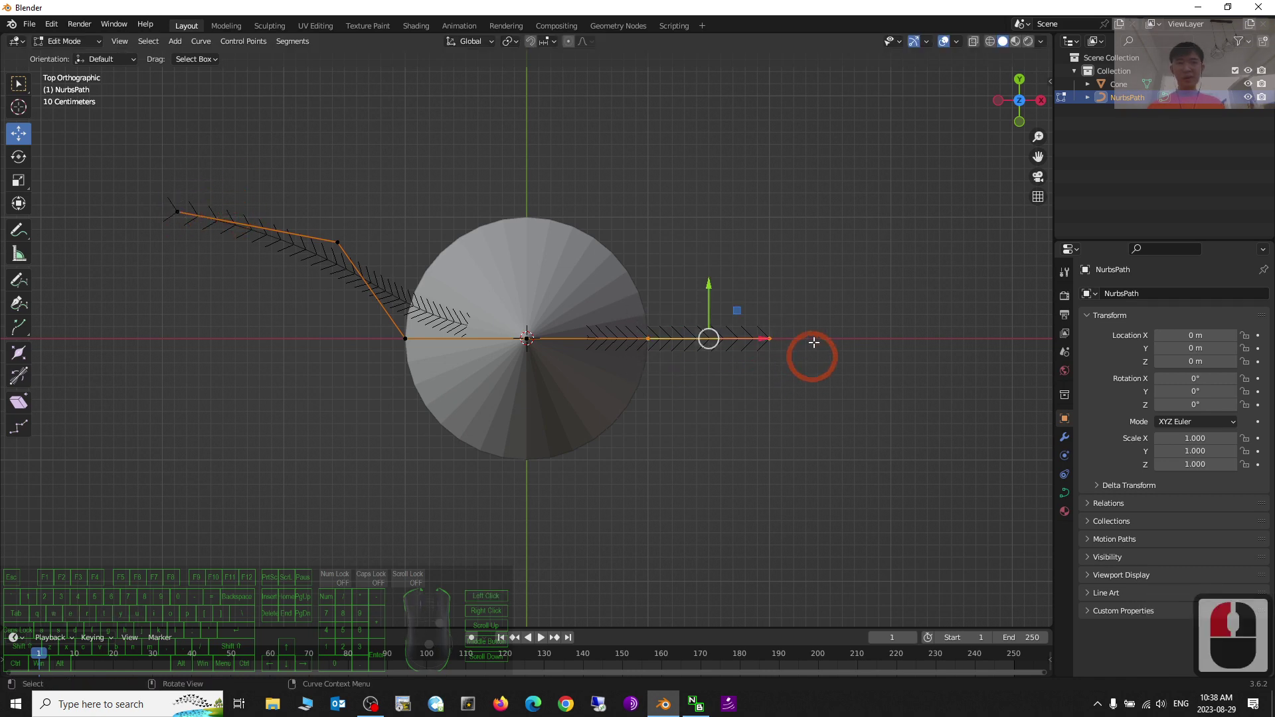
left_click(786, 312)
left_click(759, 366)
scroll(797, 317, "down", 4)
scroll(792, 313, "up", 3)
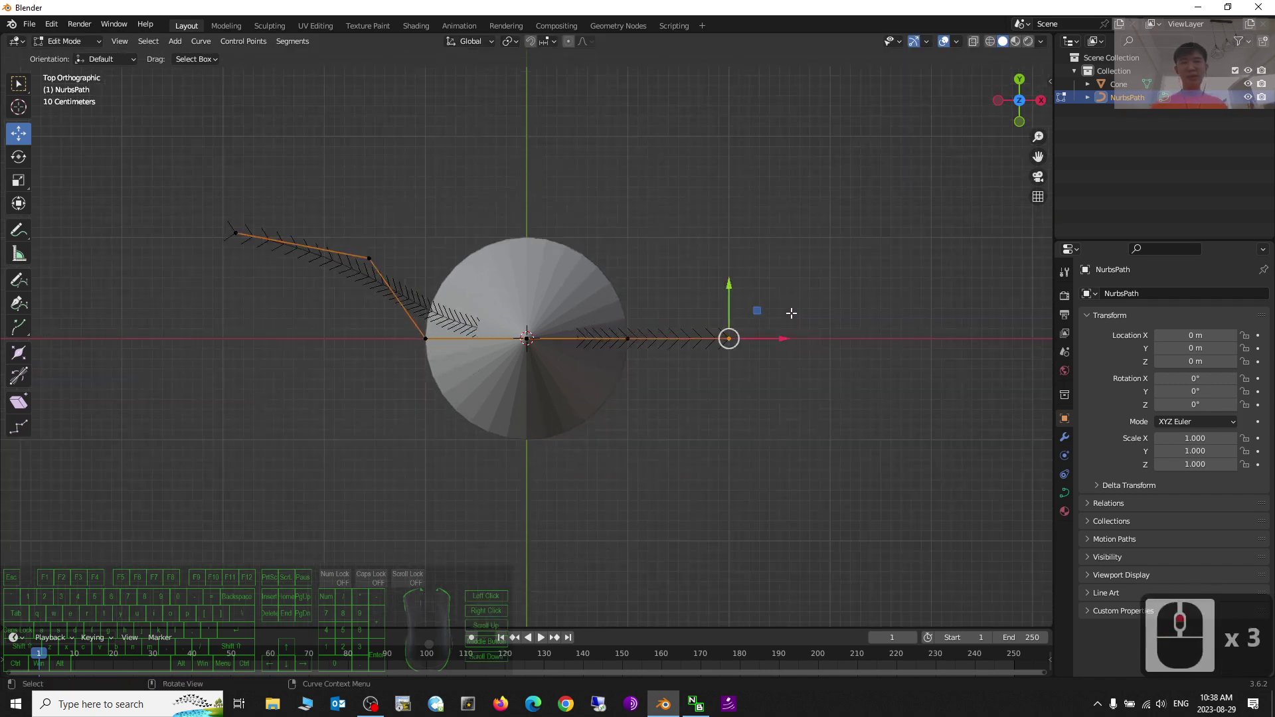
key("e")
left_click(878, 251)
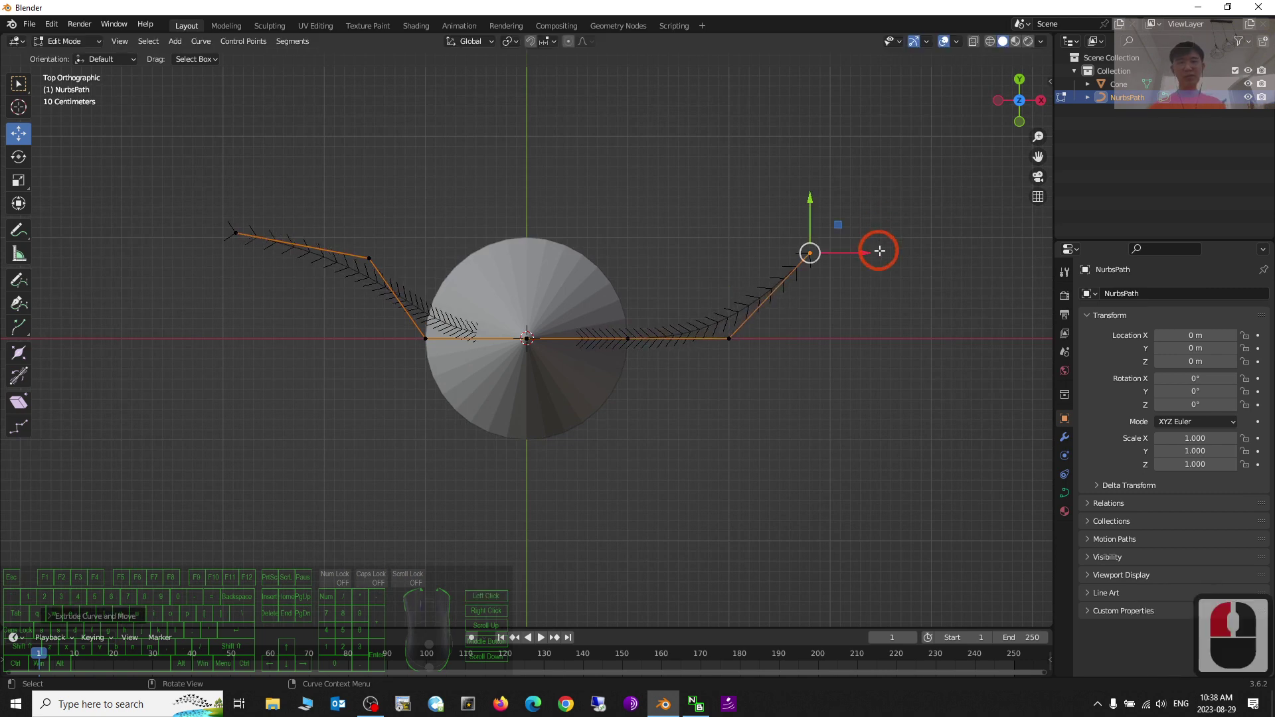
key("e")
left_click(1025, 340)
key("e")
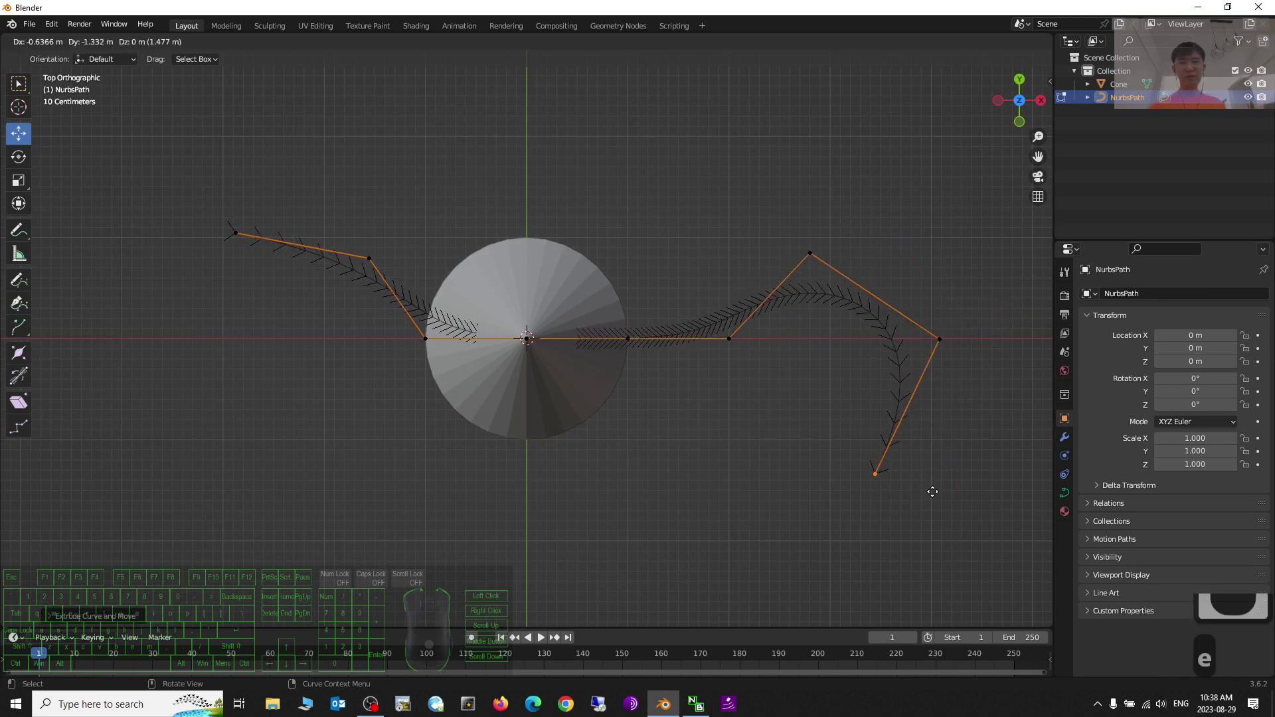
left_click(922, 493)
key("e")
left_click(735, 565)
Extrude three more points around the cone's lower left, ending well above the cone.
key("e")
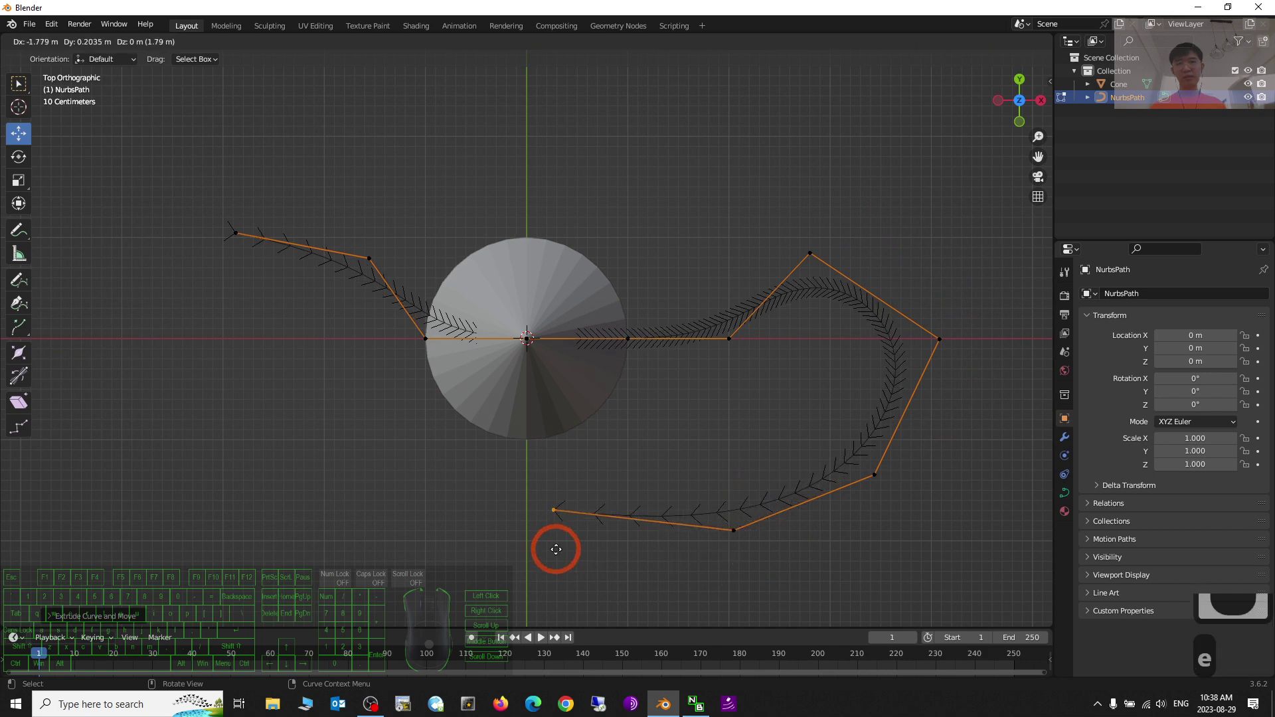
left_click(557, 514)
key("e")
left_click(501, 421)
key("e")
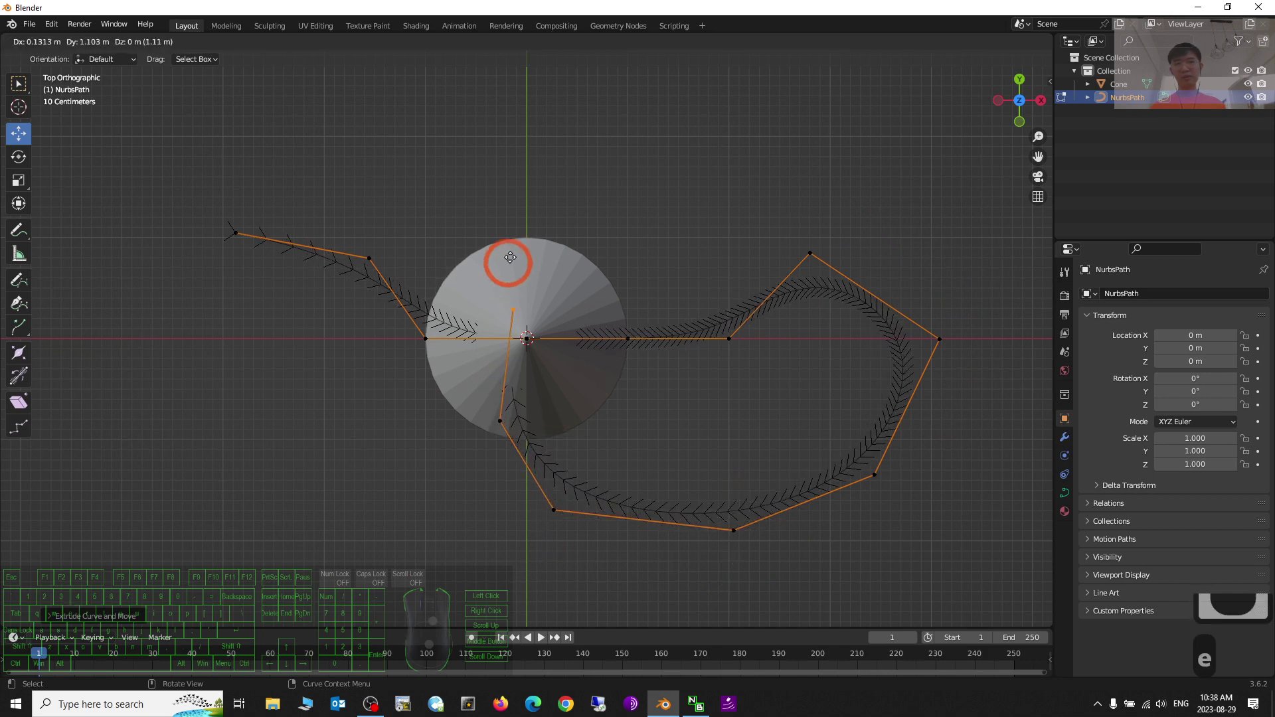
left_click(590, 66)
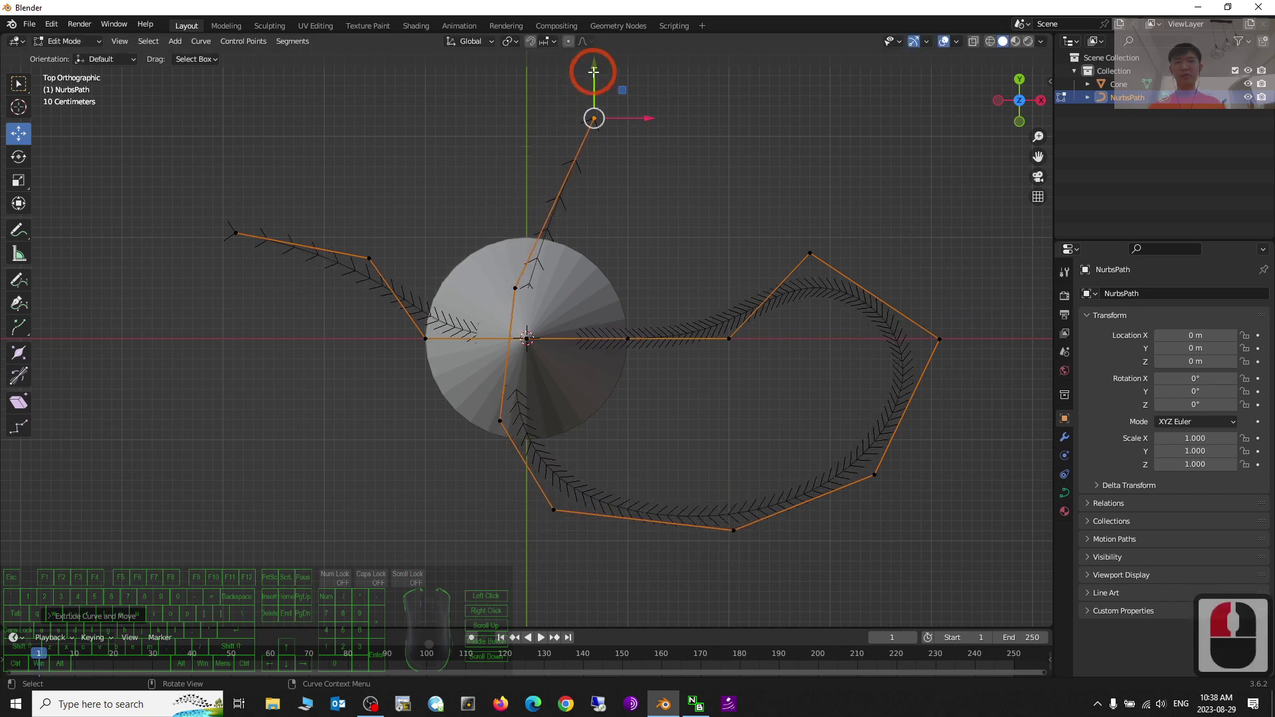
scroll(694, 83, "down", 3)
scroll(693, 82, "down", 2)
middle_click_drag(774, 284, 813, 253)
scroll(930, 261, "up", 5)
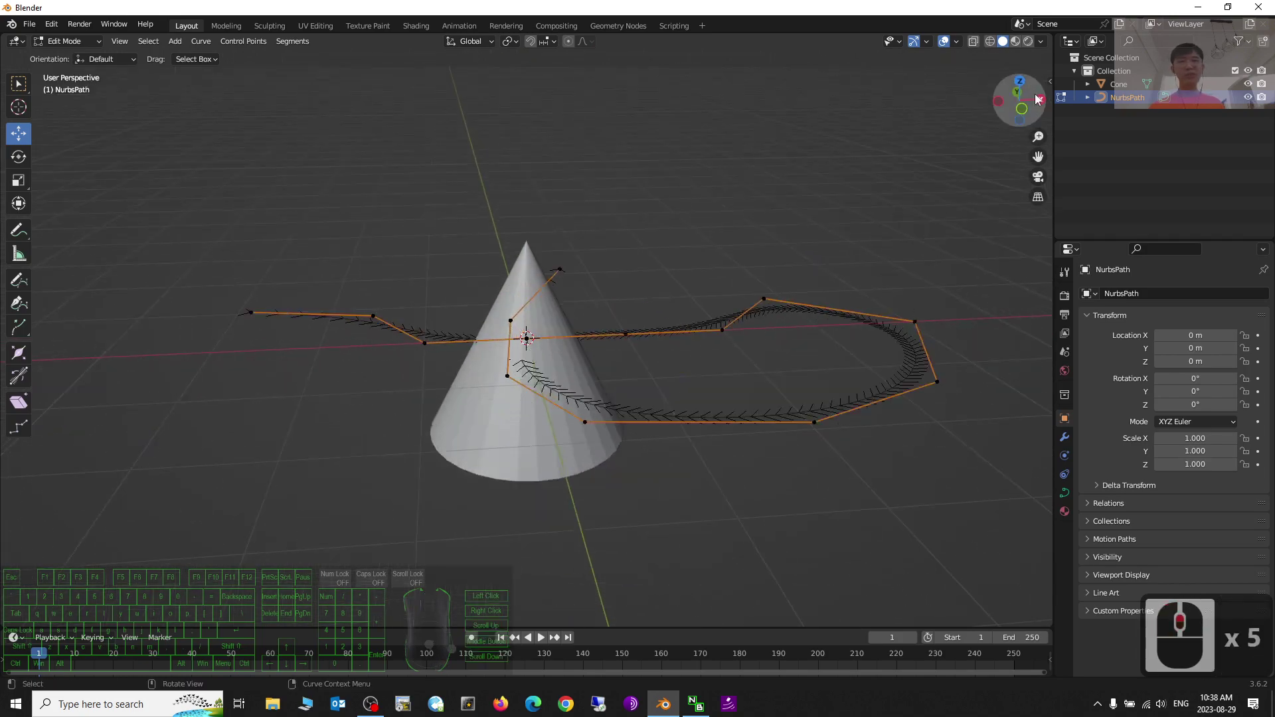
middle_click_drag(903, 312, 771, 292)
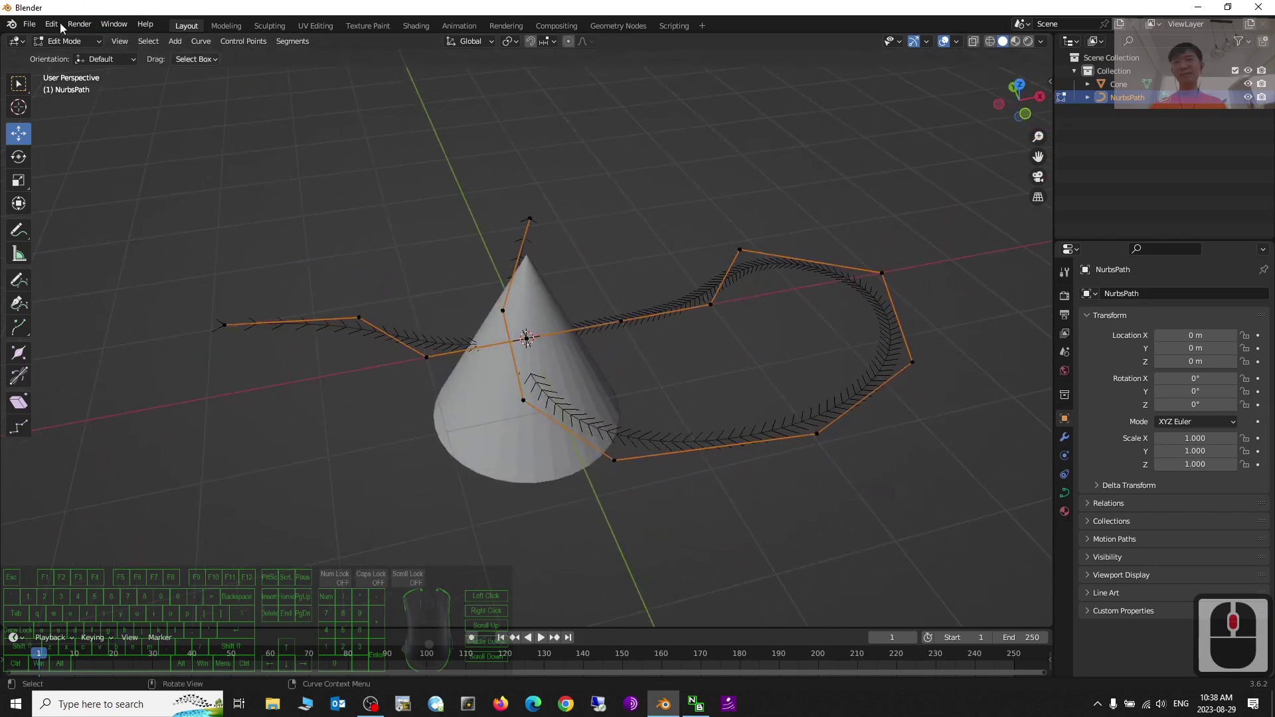
Select all path control points and scale them up about 1.39 times.
left_click(77, 44)
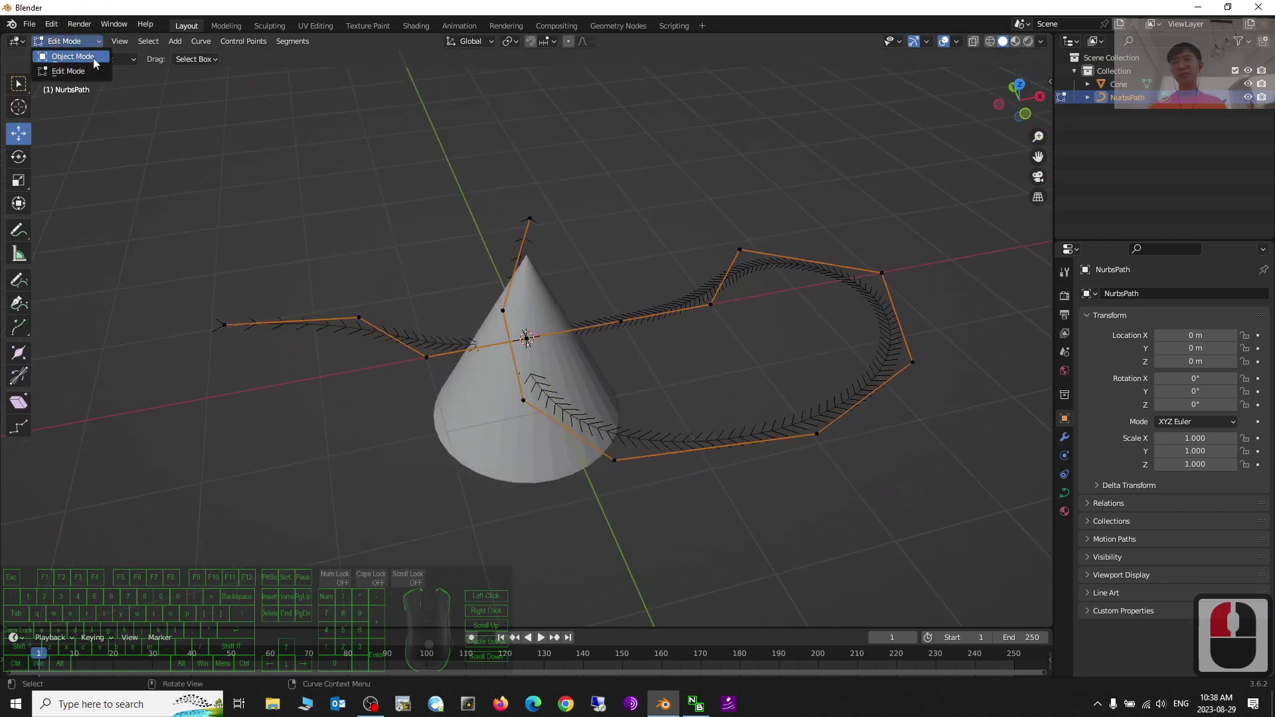
left_click(621, 322)
middle_click_drag(660, 179, 694, 185)
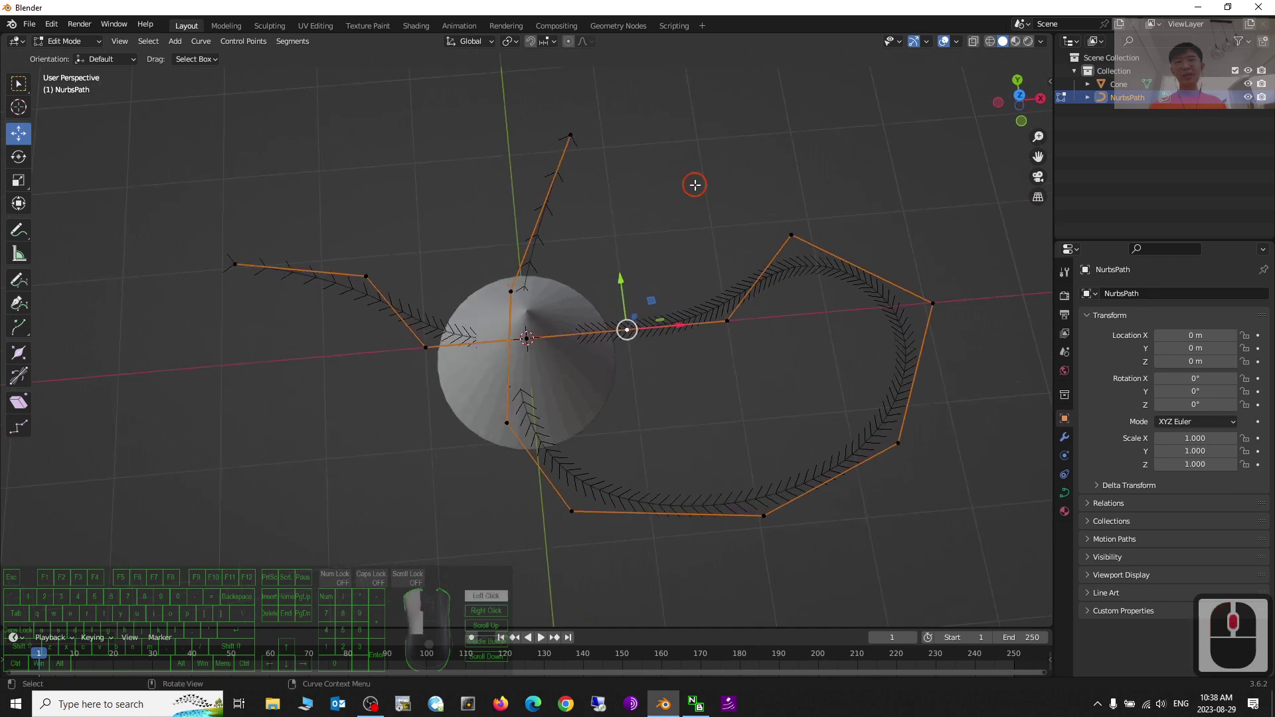
scroll(694, 185, "down", 5)
key("a")
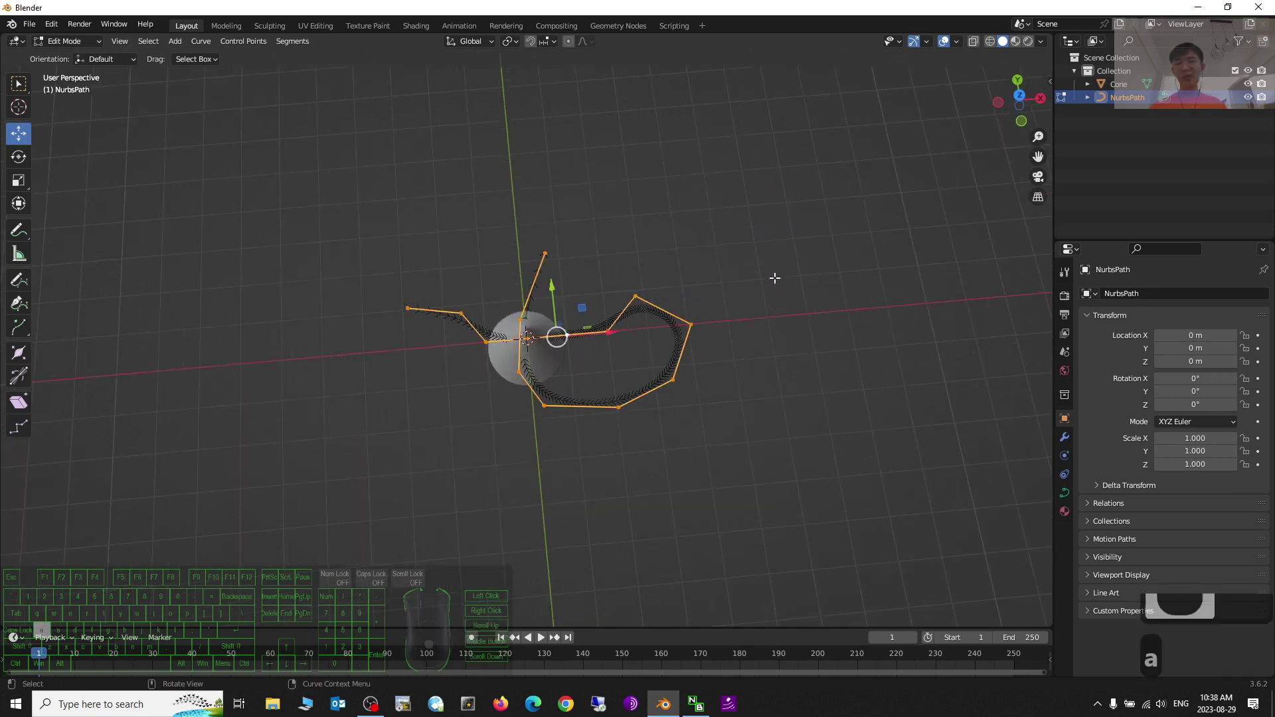
key("s")
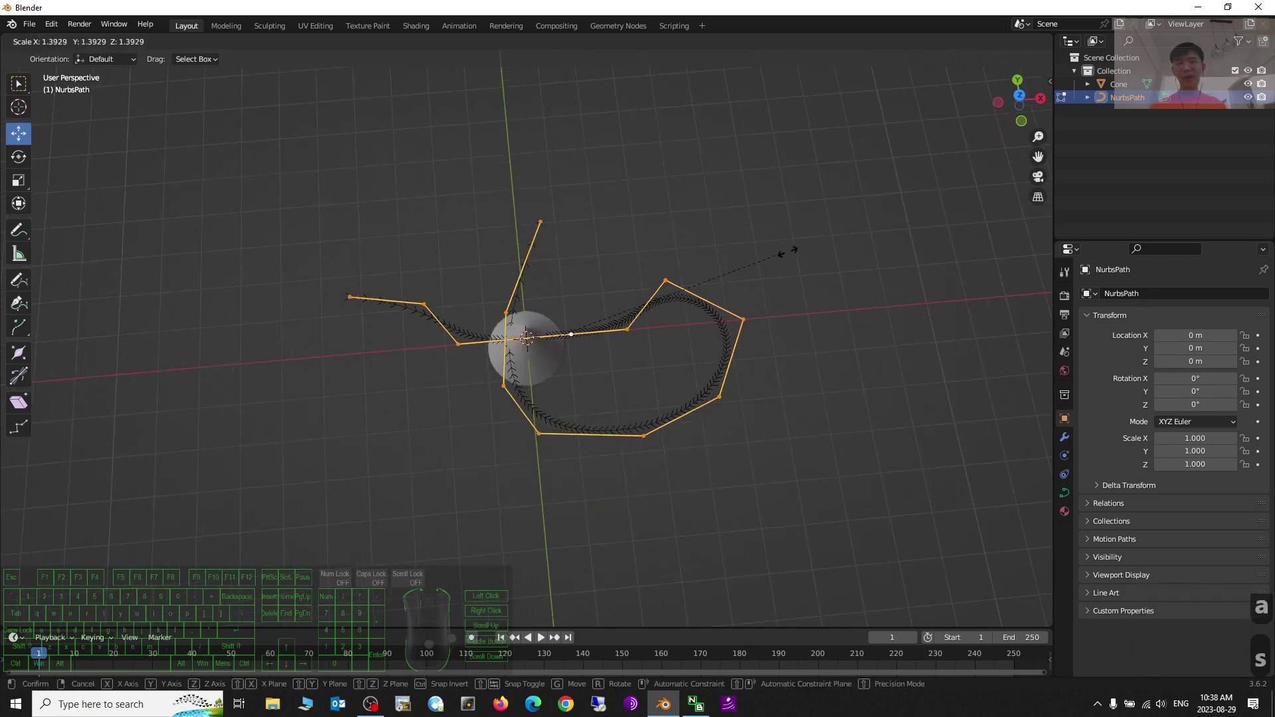
left_click(981, 171)
Return to Object Mode and select the cone, then the NurbsPath curve.
middle_click_drag(762, 490, 442, 256)
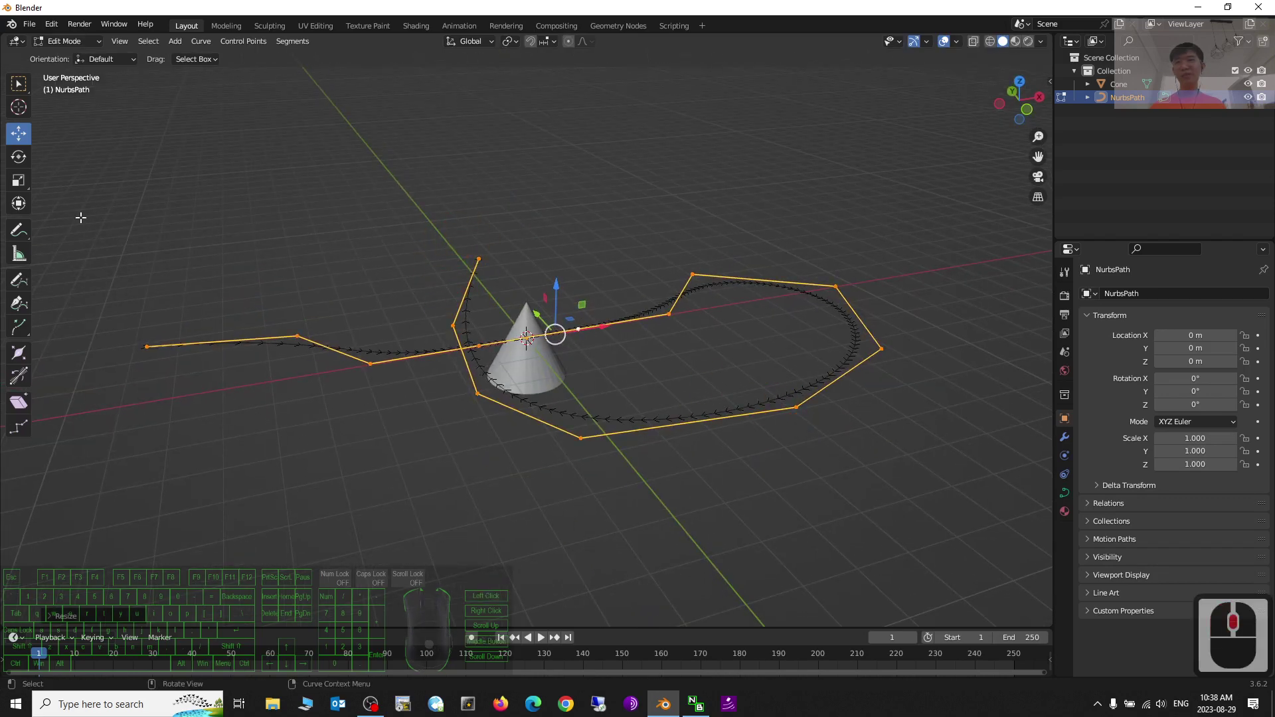
left_click(76, 45)
left_click(71, 57)
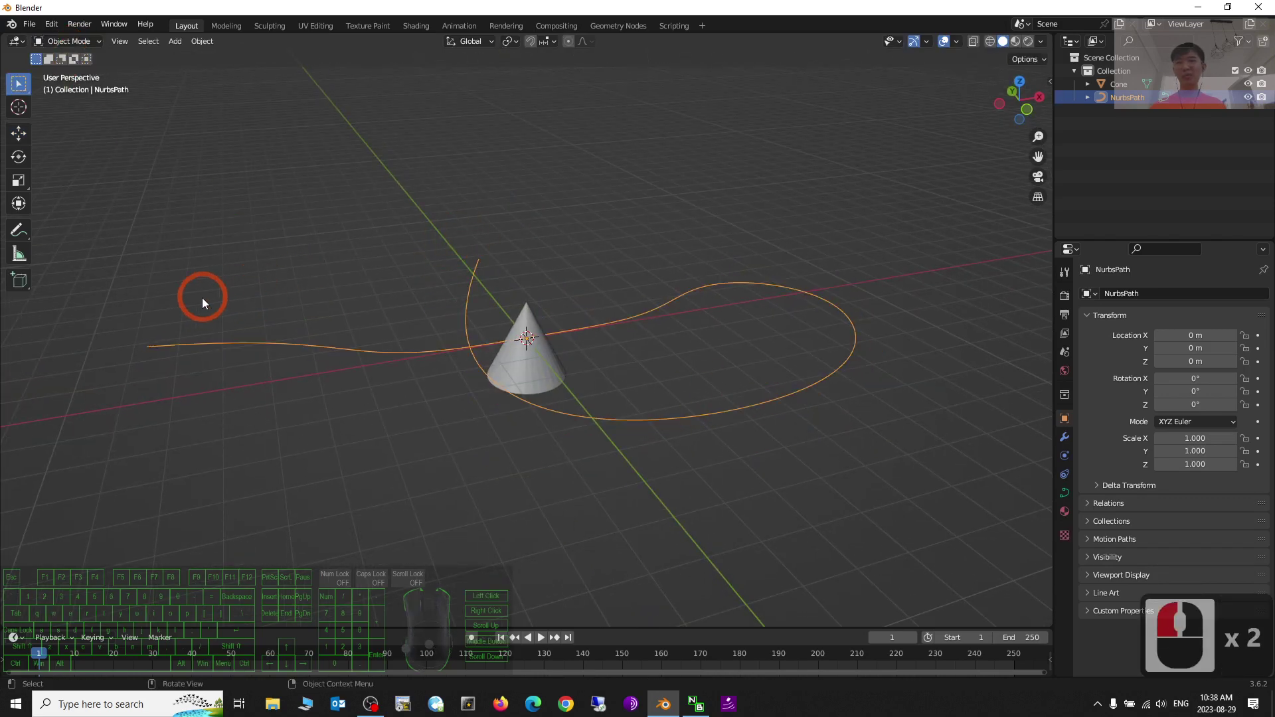
scroll(522, 397, "up", 5)
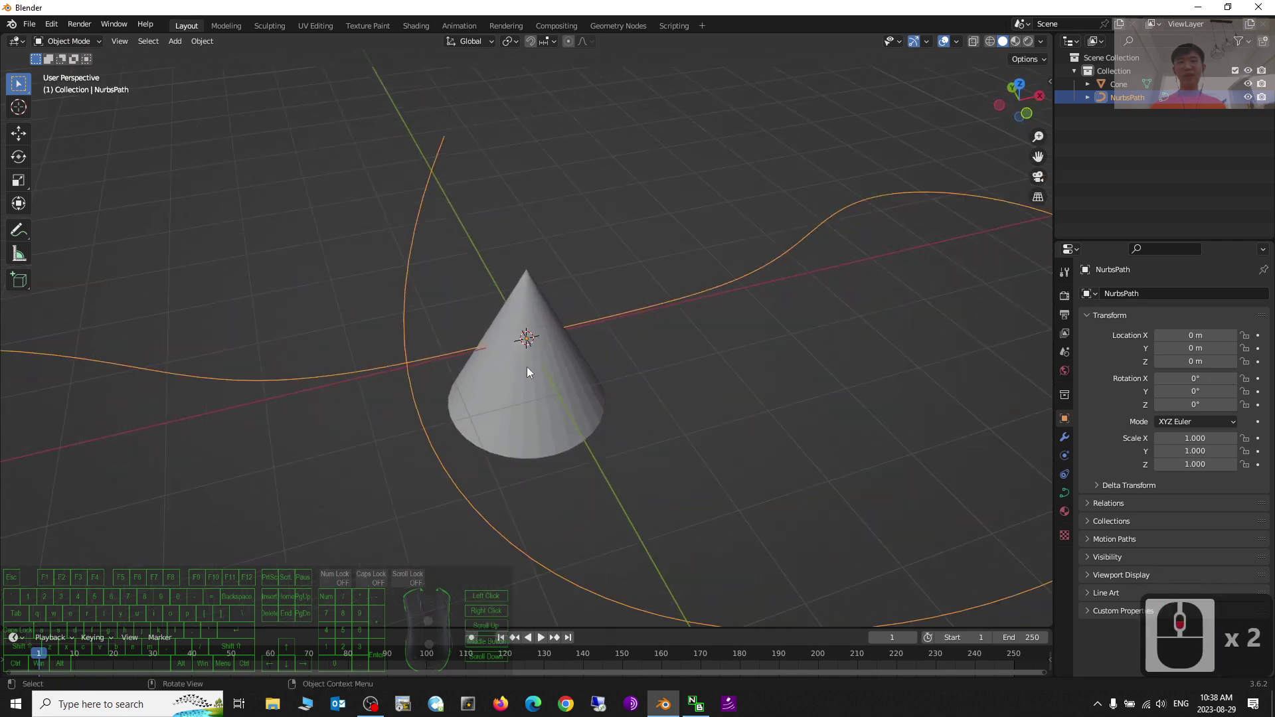
left_click(524, 340)
scroll(531, 443, "down", 3)
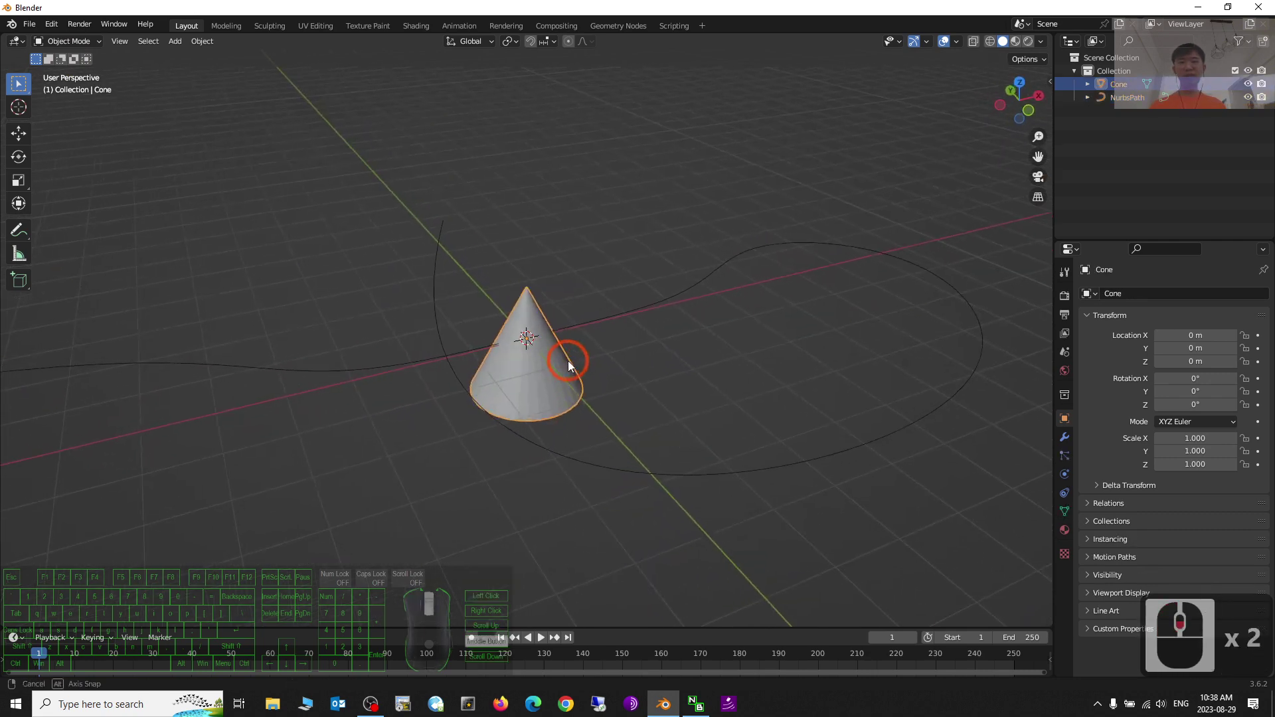
left_click(203, 359)
scroll(663, 388, "down", 2)
Parent the cone to the NurbsPath using Ctrl+P Follow Path.
left_click(548, 371)
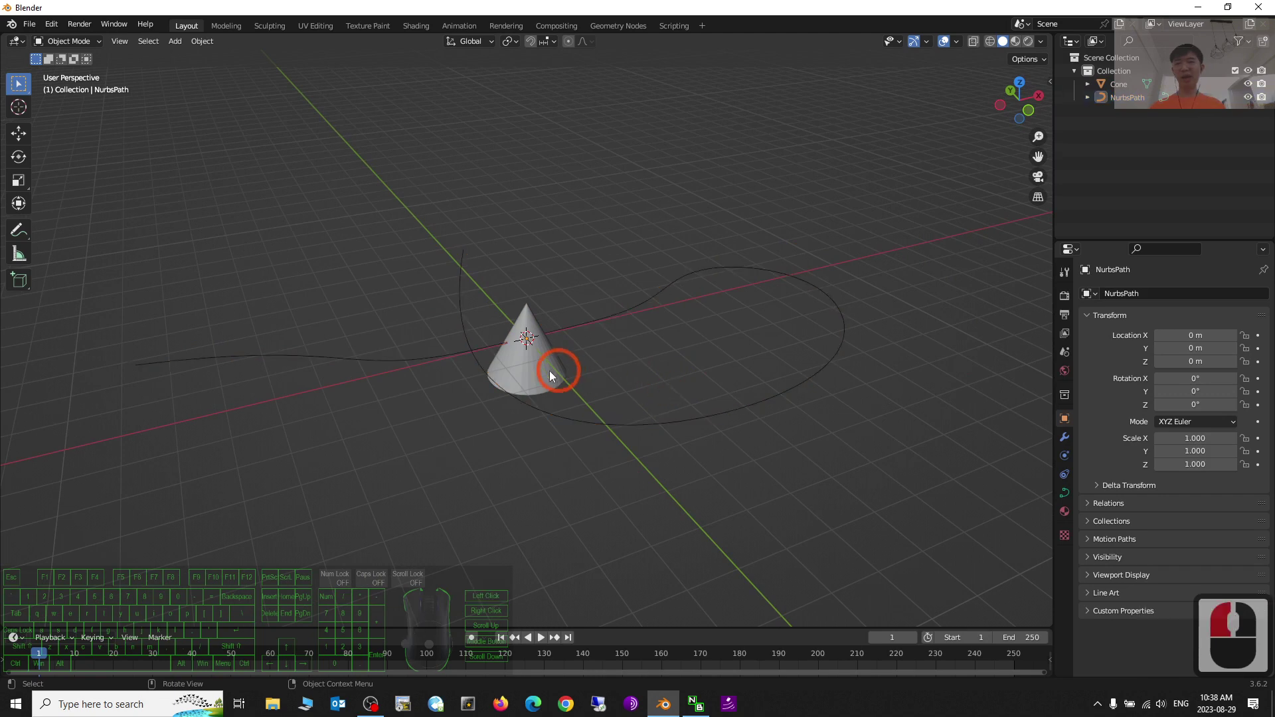
left_click(547, 352)
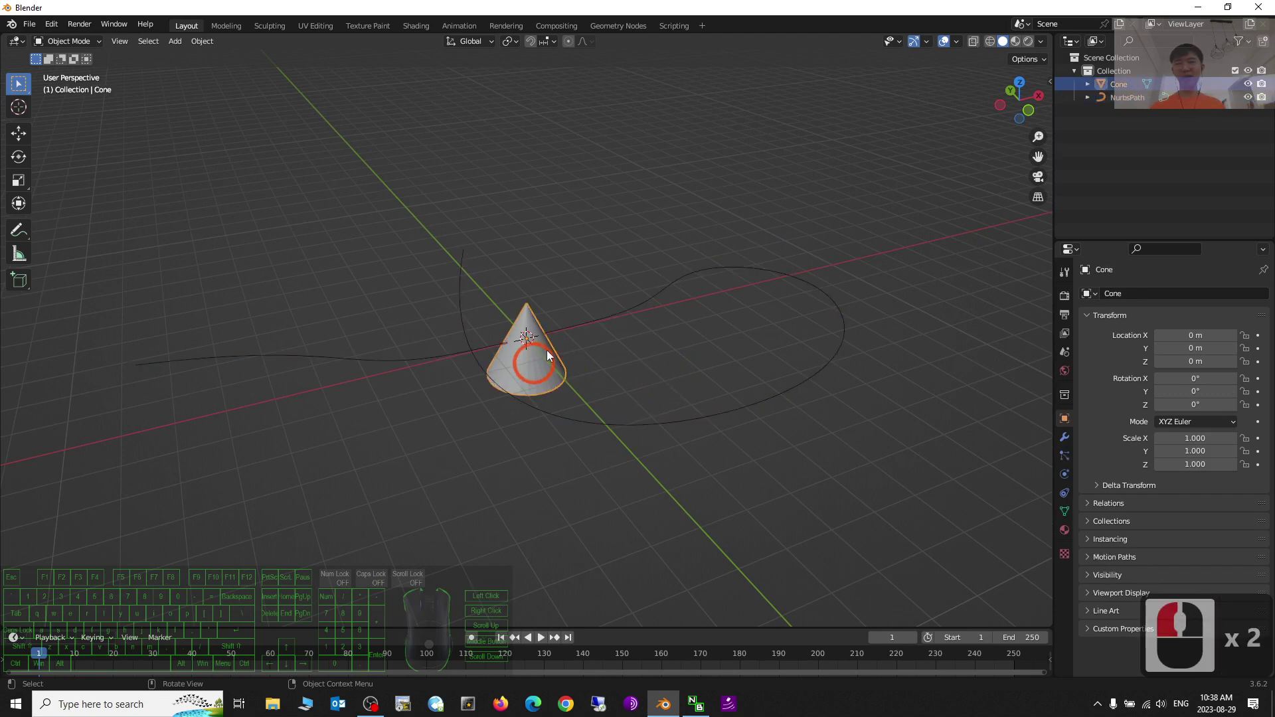
left_click(578, 423, "shift")
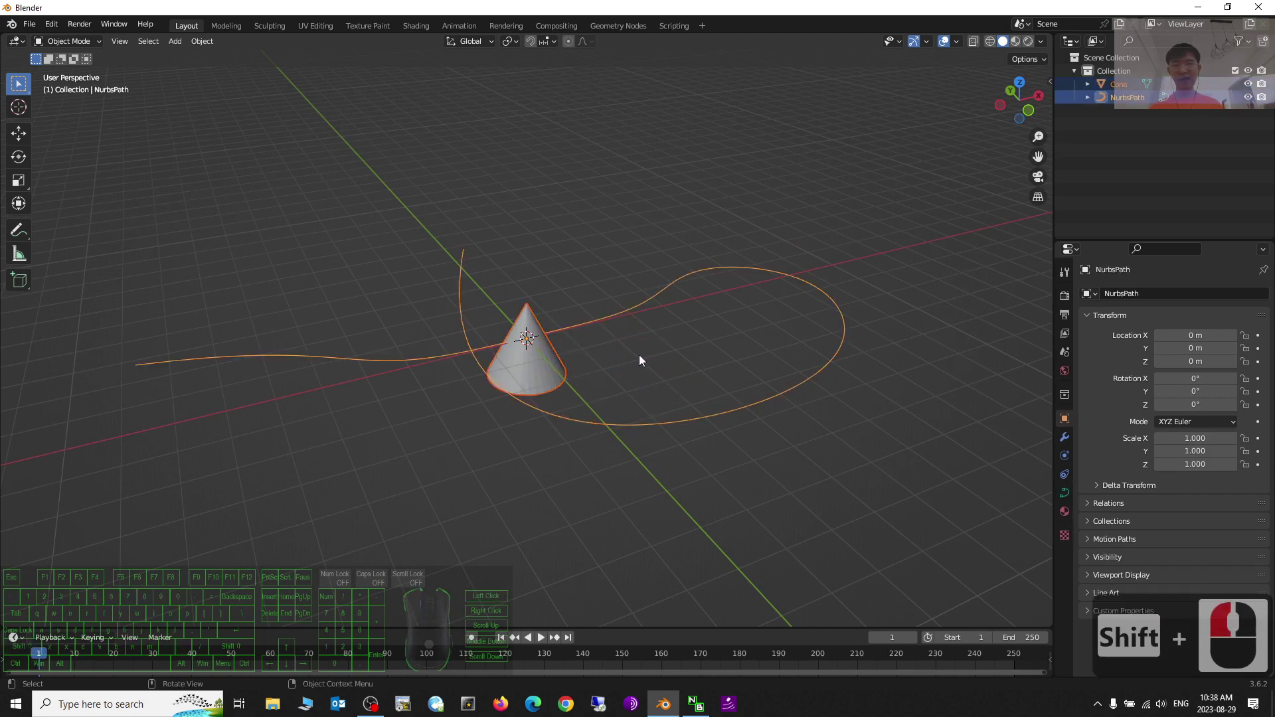
key("ctrl+p")
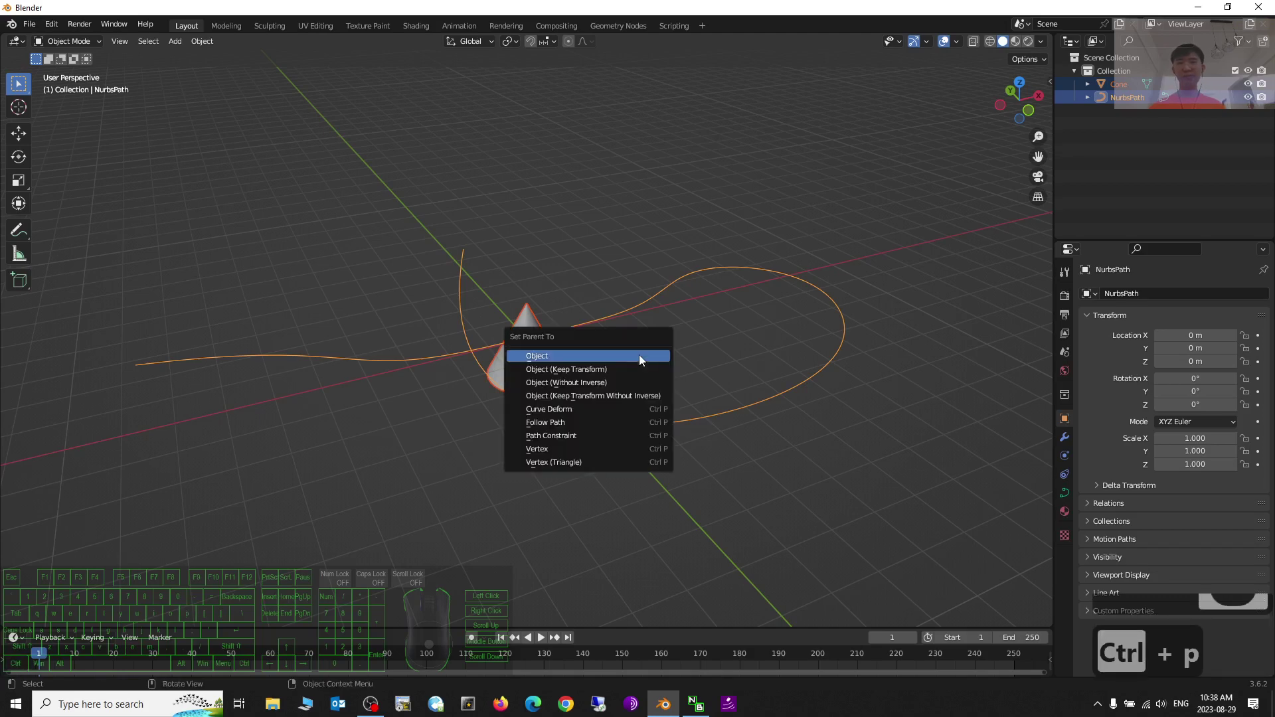
left_click(543, 423)
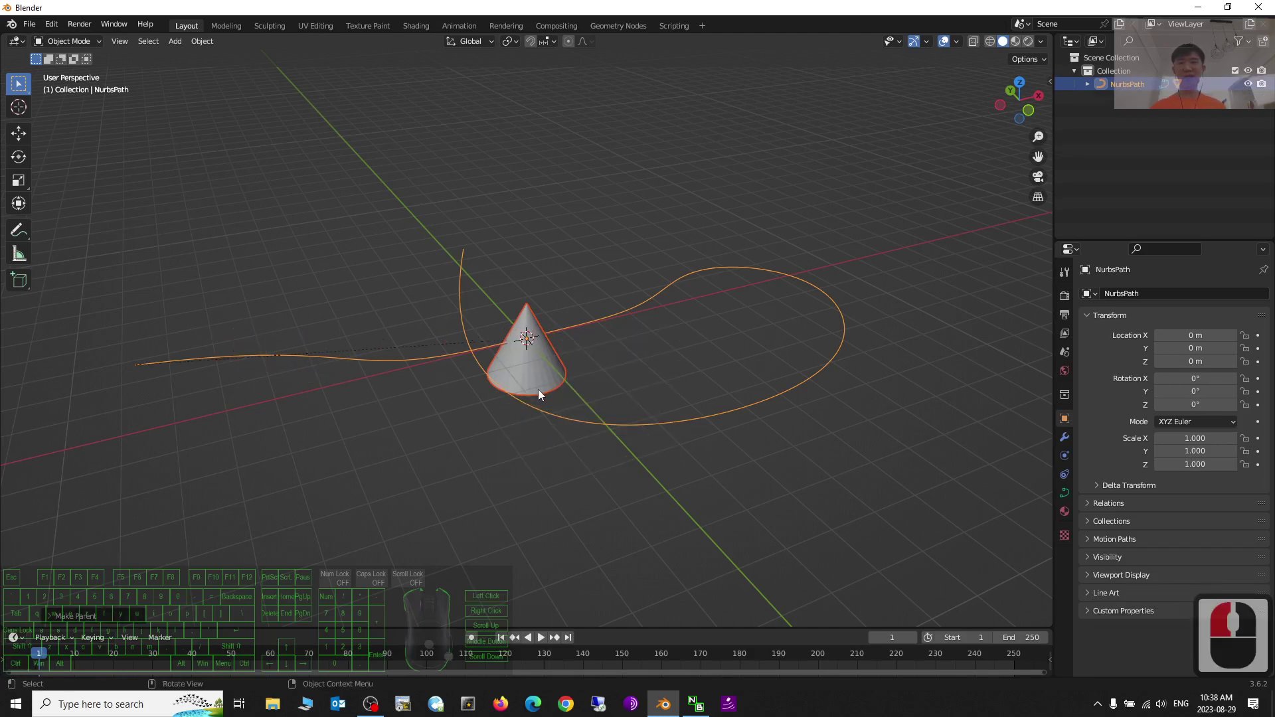
Clear the selection and reselect the cone on its own.
scroll(557, 386, "up", 4)
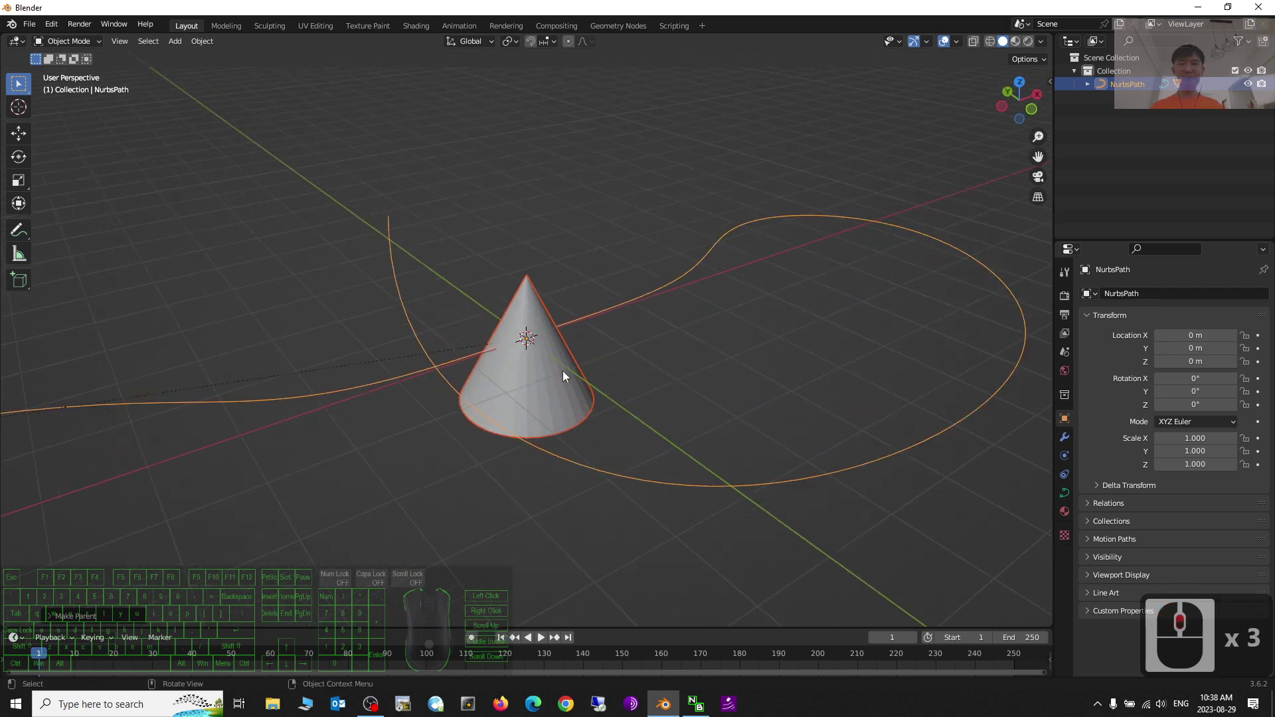
left_click(874, 372)
scroll(797, 362, "down", 3)
left_click(634, 375)
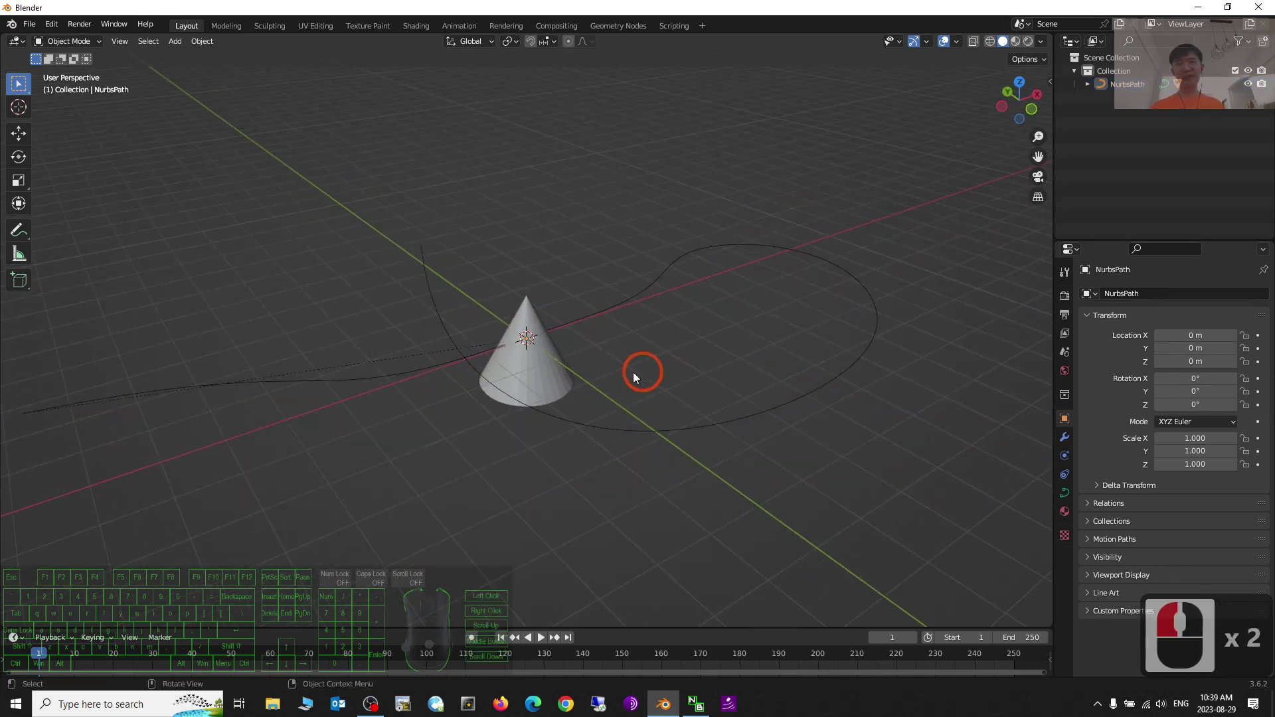
left_click(539, 297)
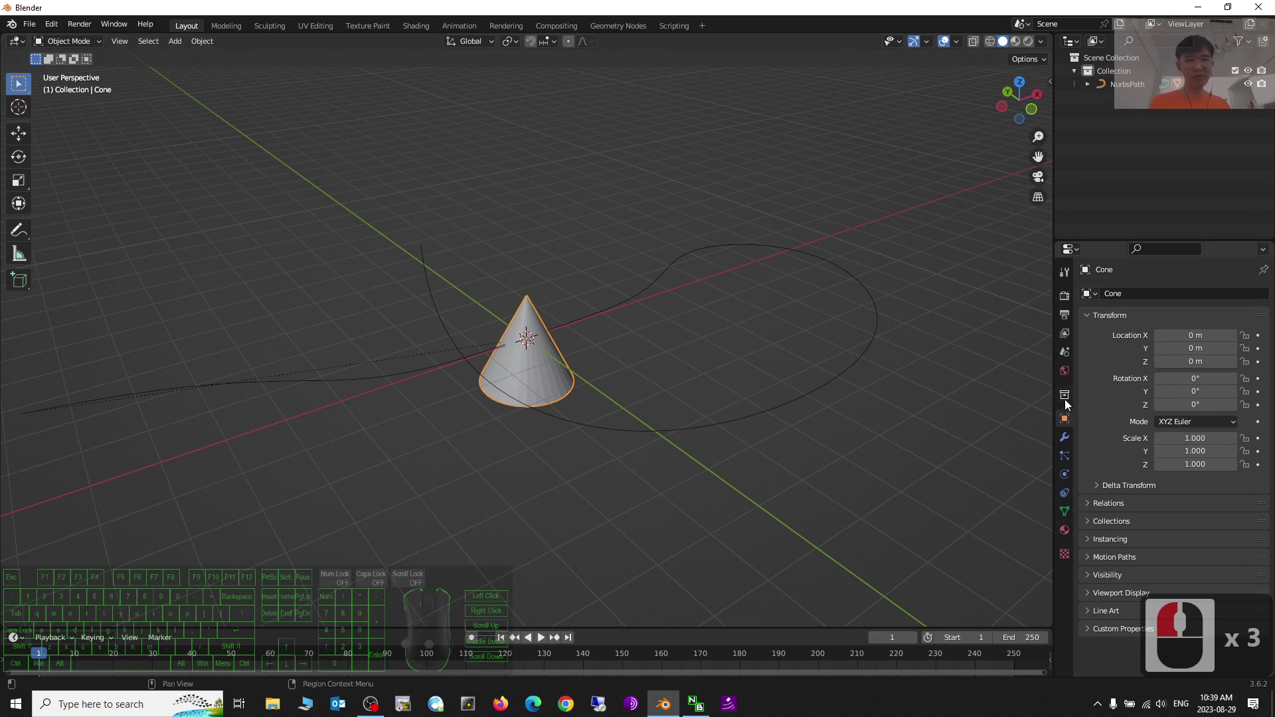
Inspect the cone's physics and constraint settings and expand NurbsPath in the outliner to see its Cone child.
left_click(1065, 476)
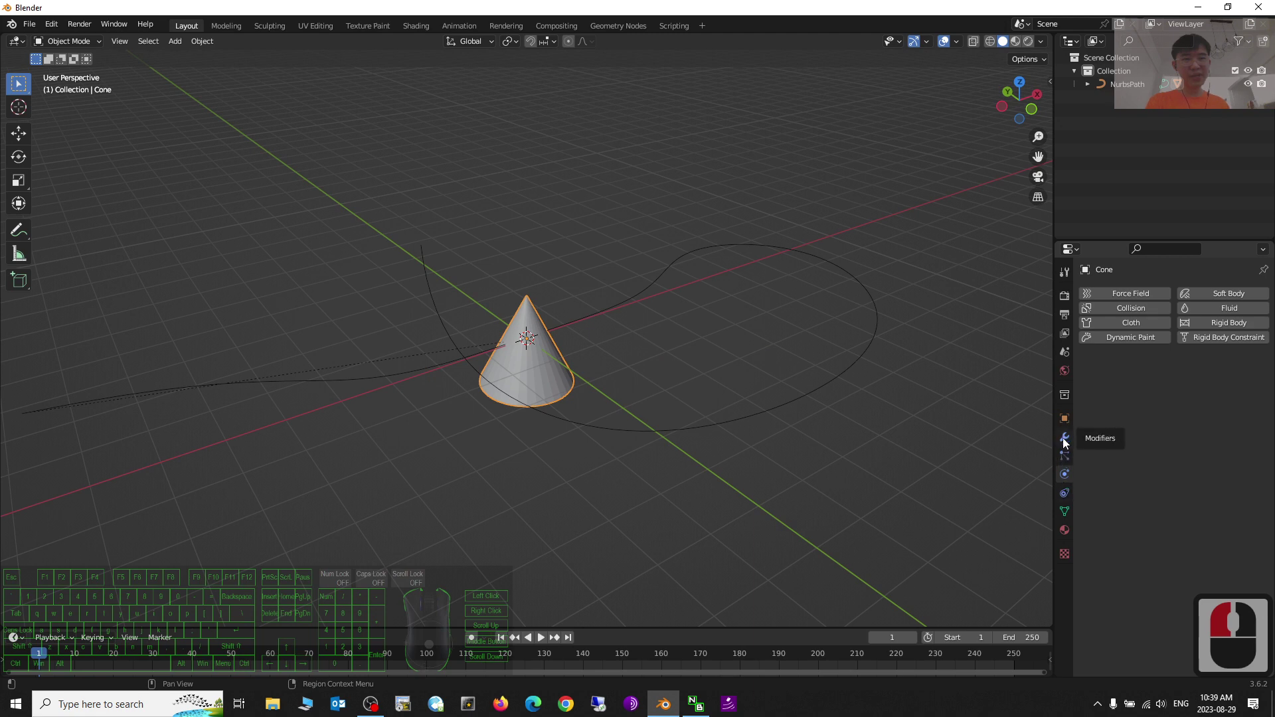
left_click(1065, 493)
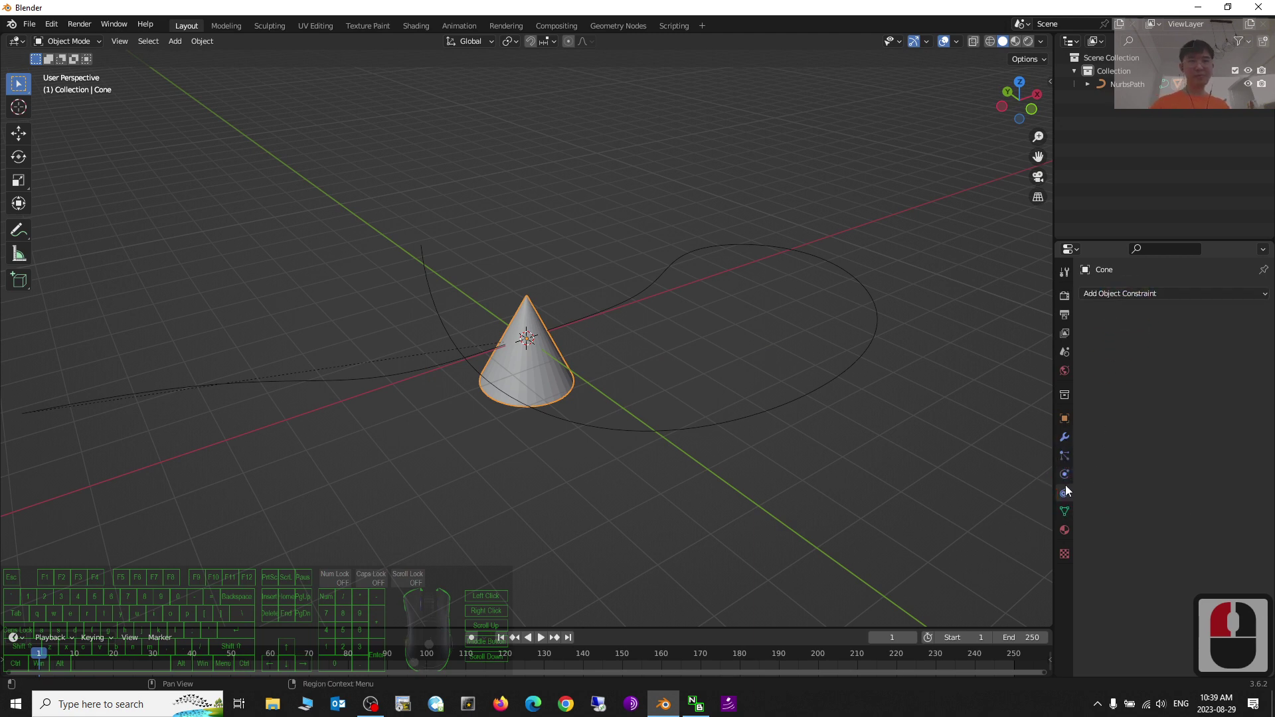
left_click(608, 425)
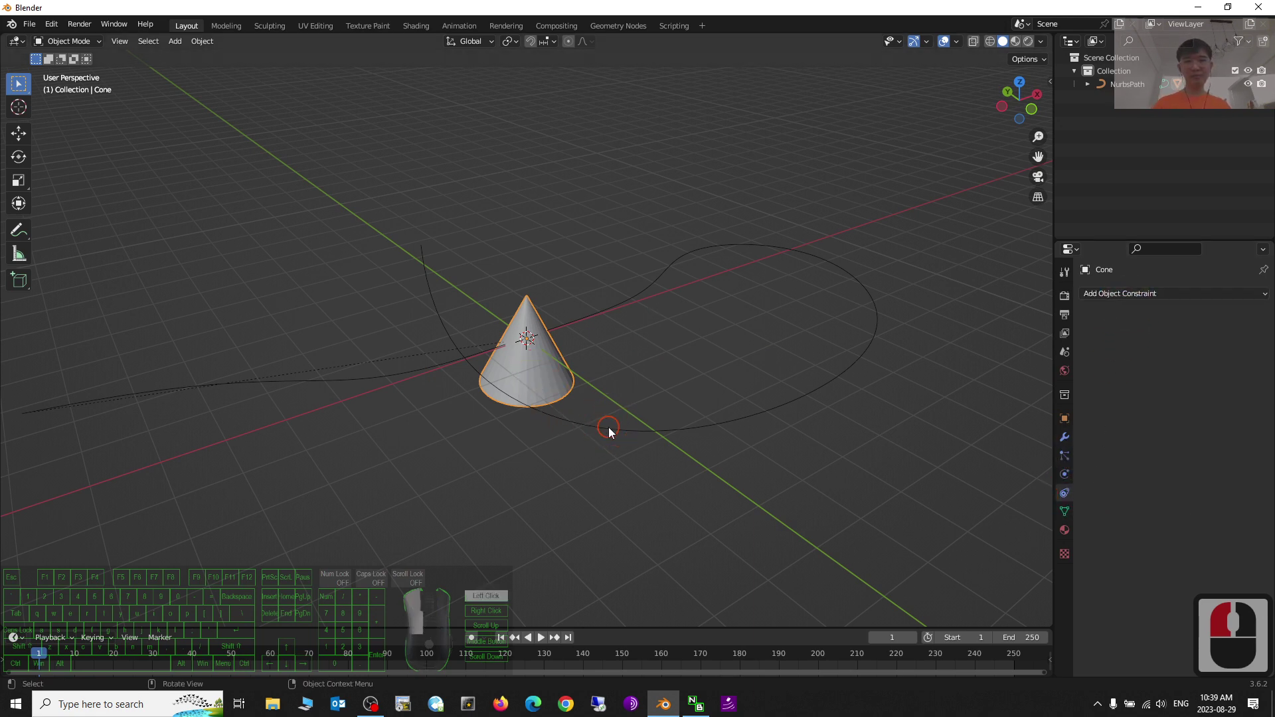
left_click(555, 367)
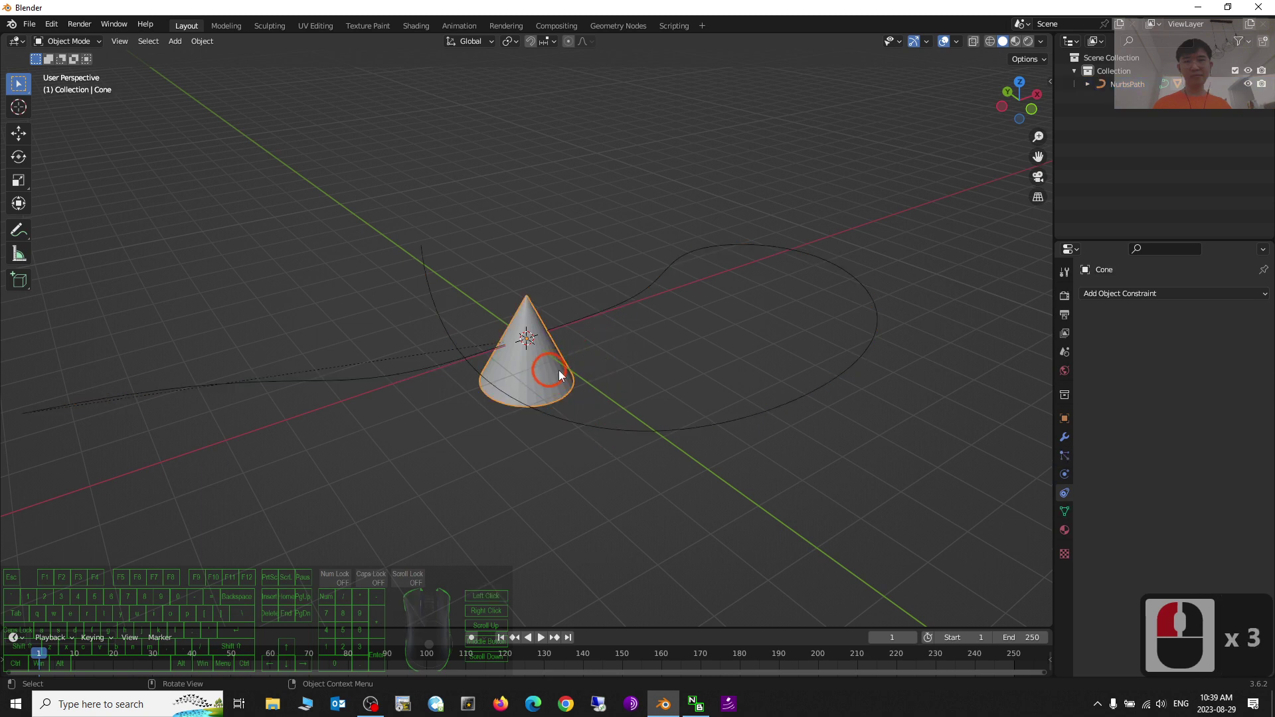
left_click(672, 361)
left_click(543, 373)
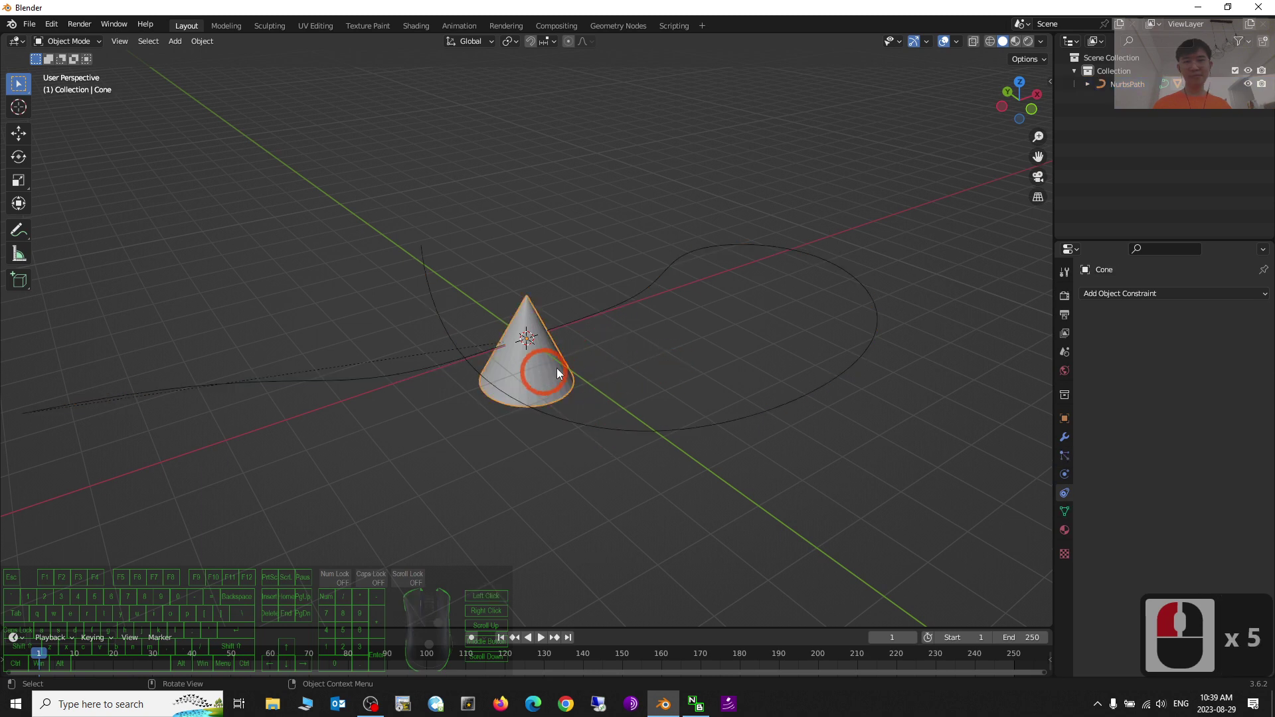
left_click(612, 362)
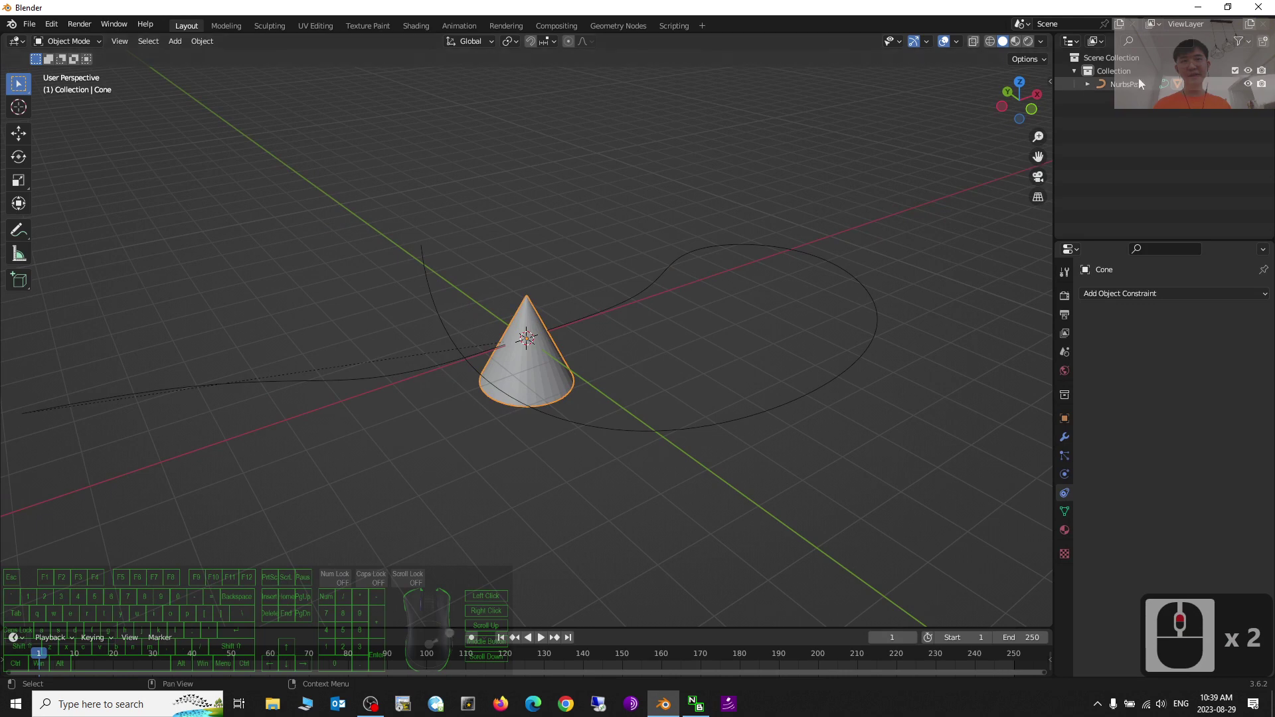
left_click(1087, 84)
left_click(1134, 113)
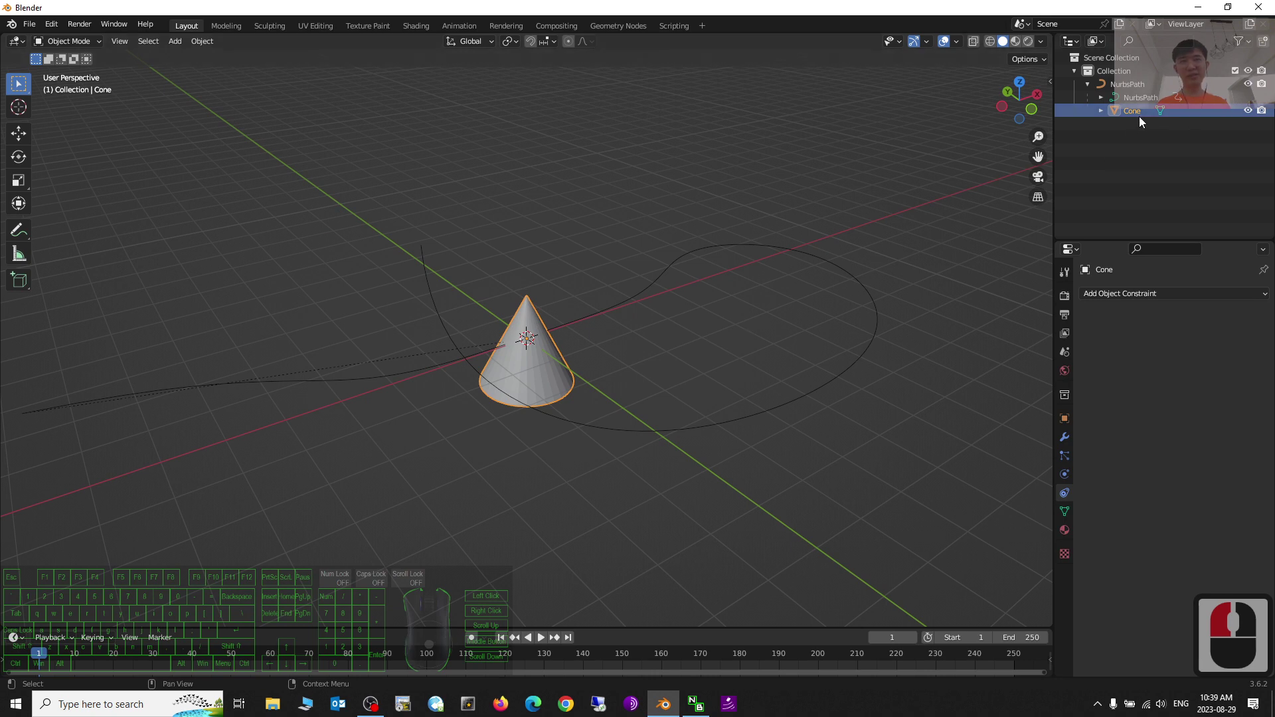
Undo back past the Follow Path parenting with repeated Ctrl+Z.
key("ctrl+z")
key("ctrl+z")
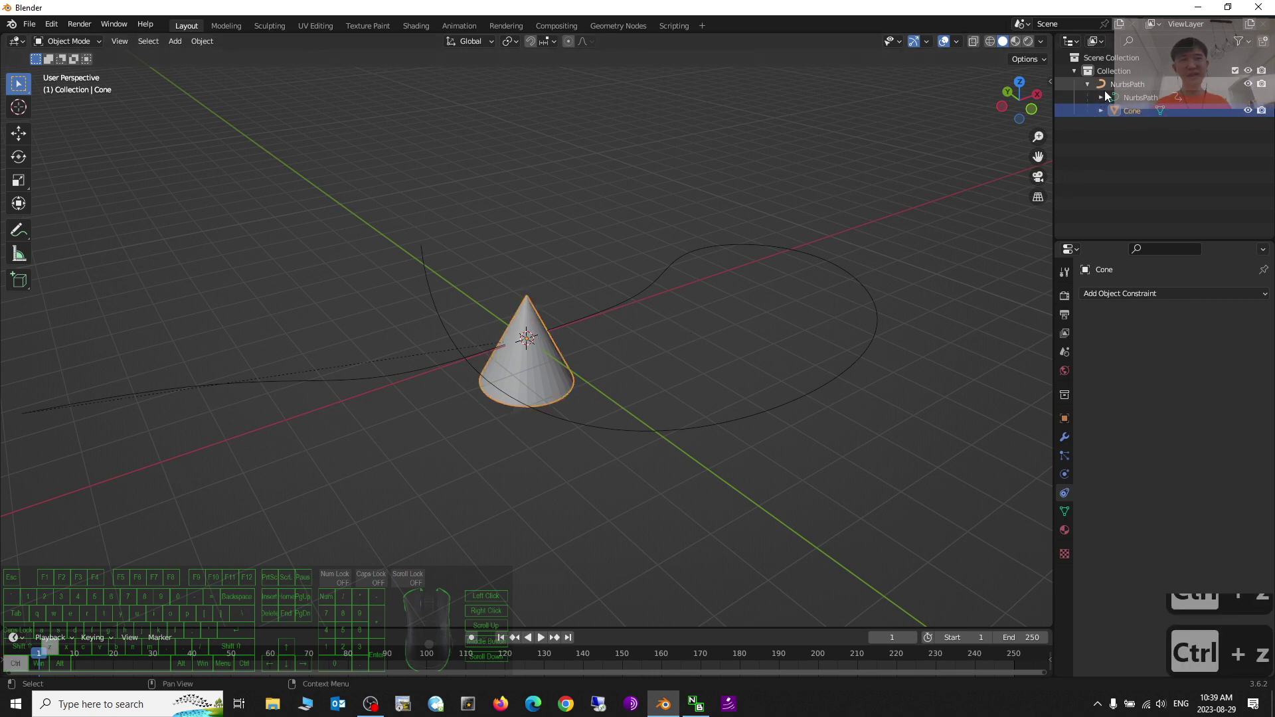
left_click(1117, 92)
key("ctrl+z")
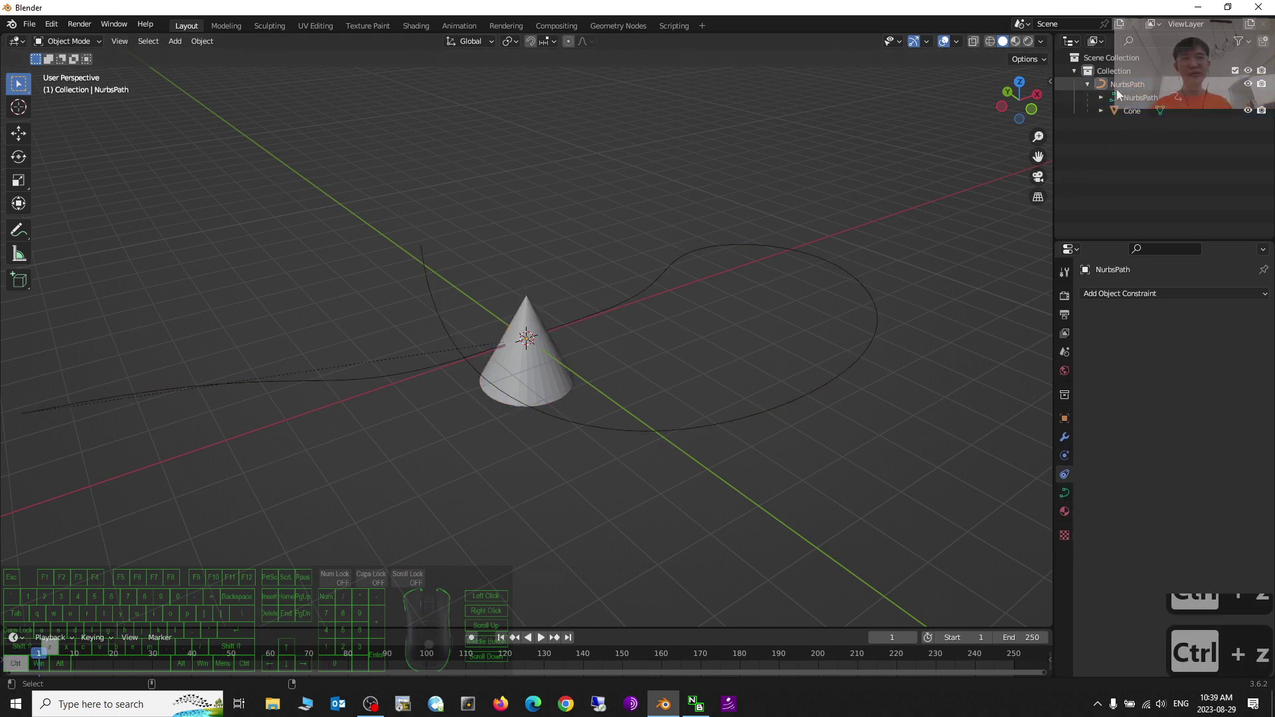
left_click(1115, 92, "ctrl")
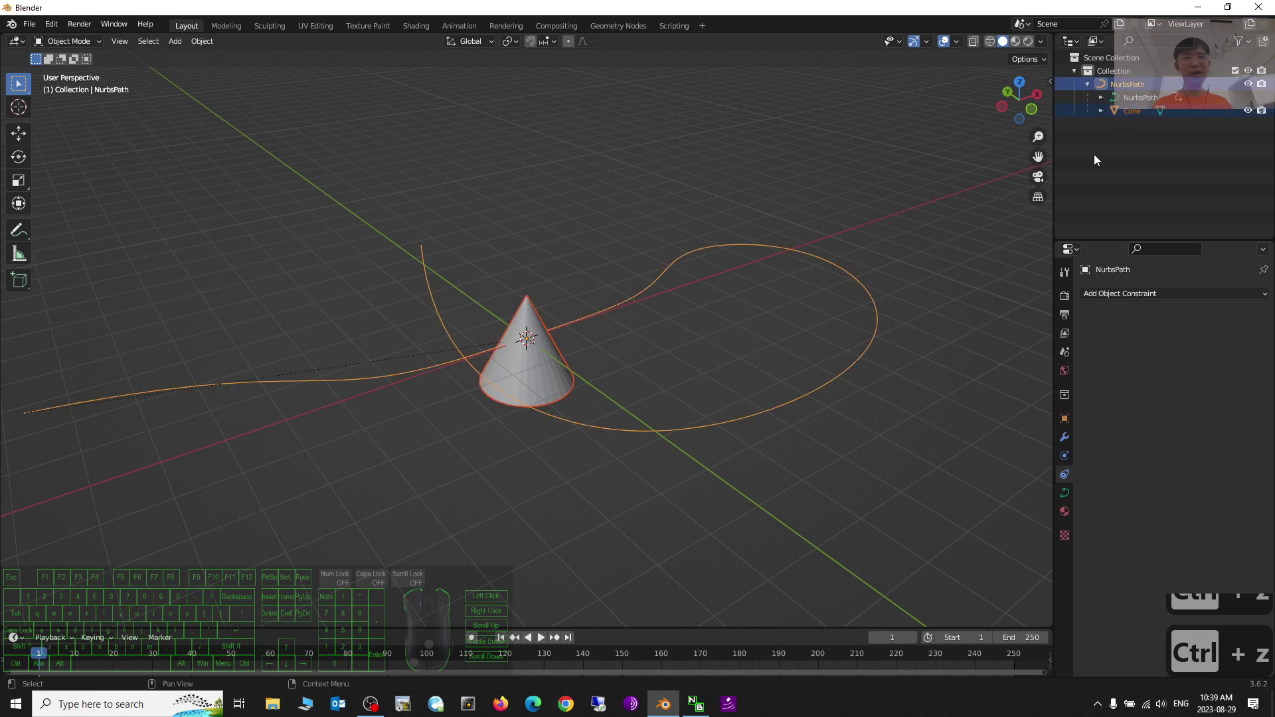
key("ctrl+z")
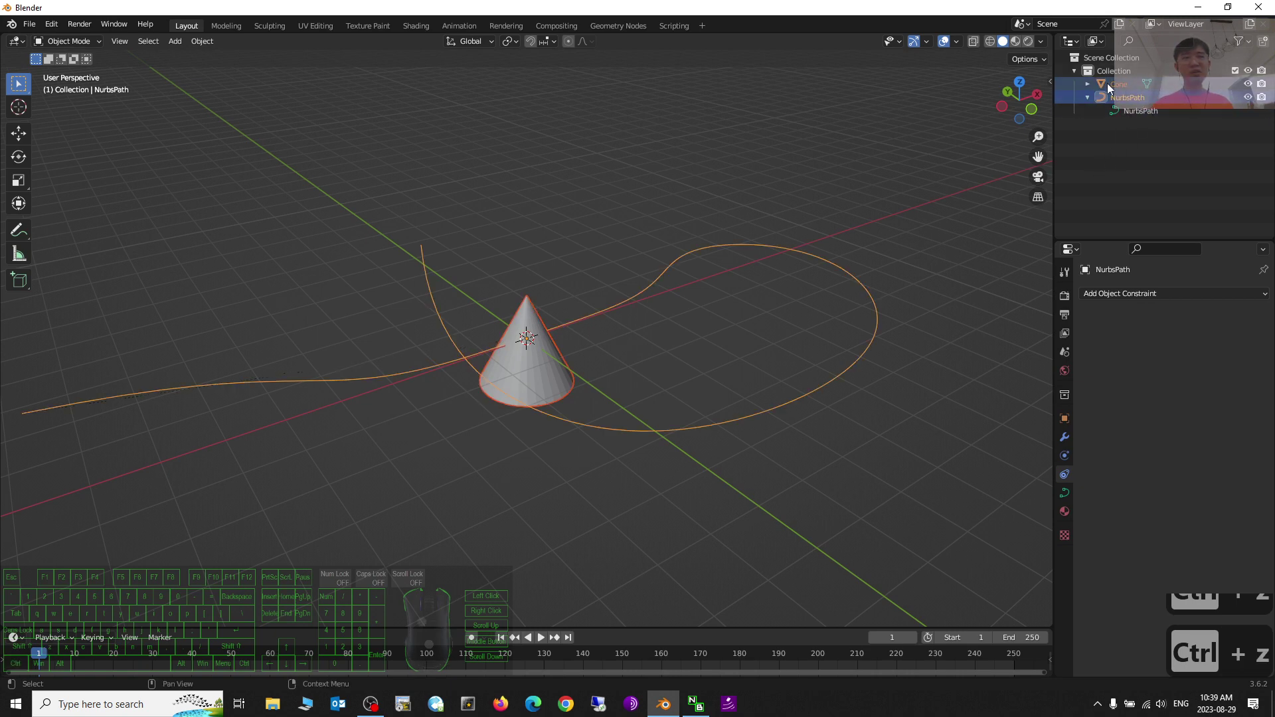
Select the NurbsPath and cone, then dismiss the parenting menu without choosing.
left_click(761, 303)
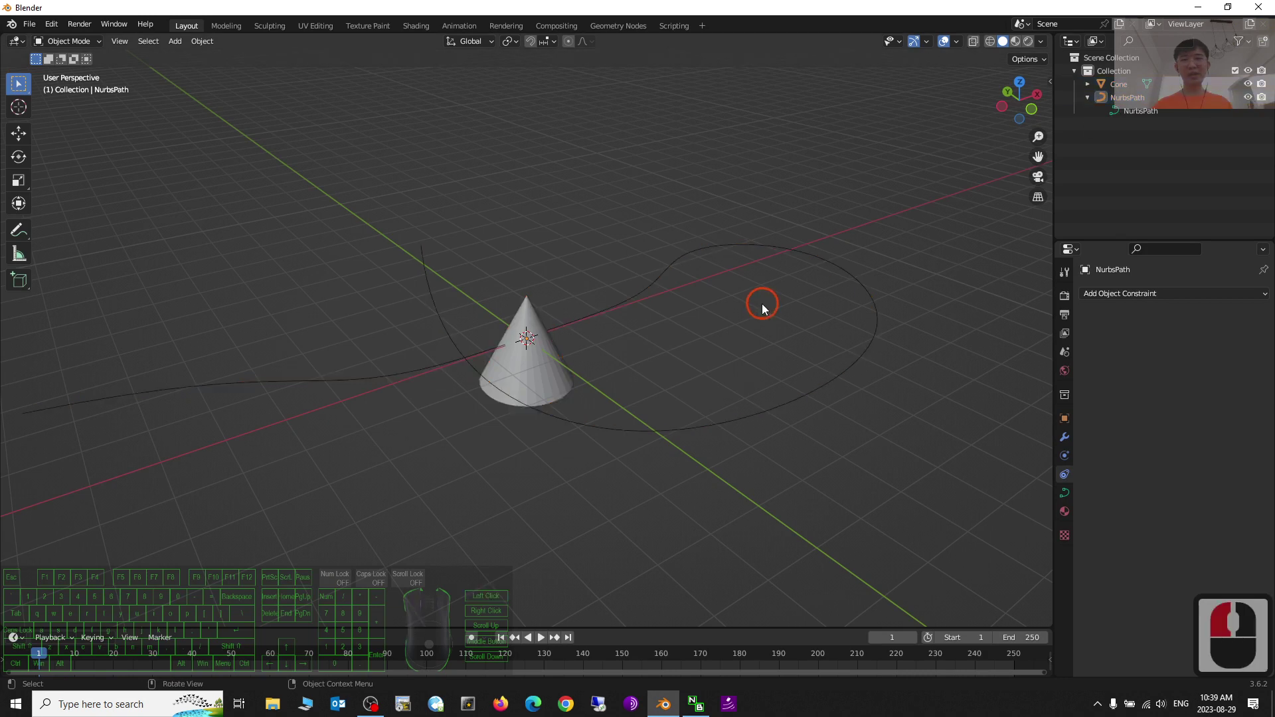
left_click(648, 366)
left_click(611, 304)
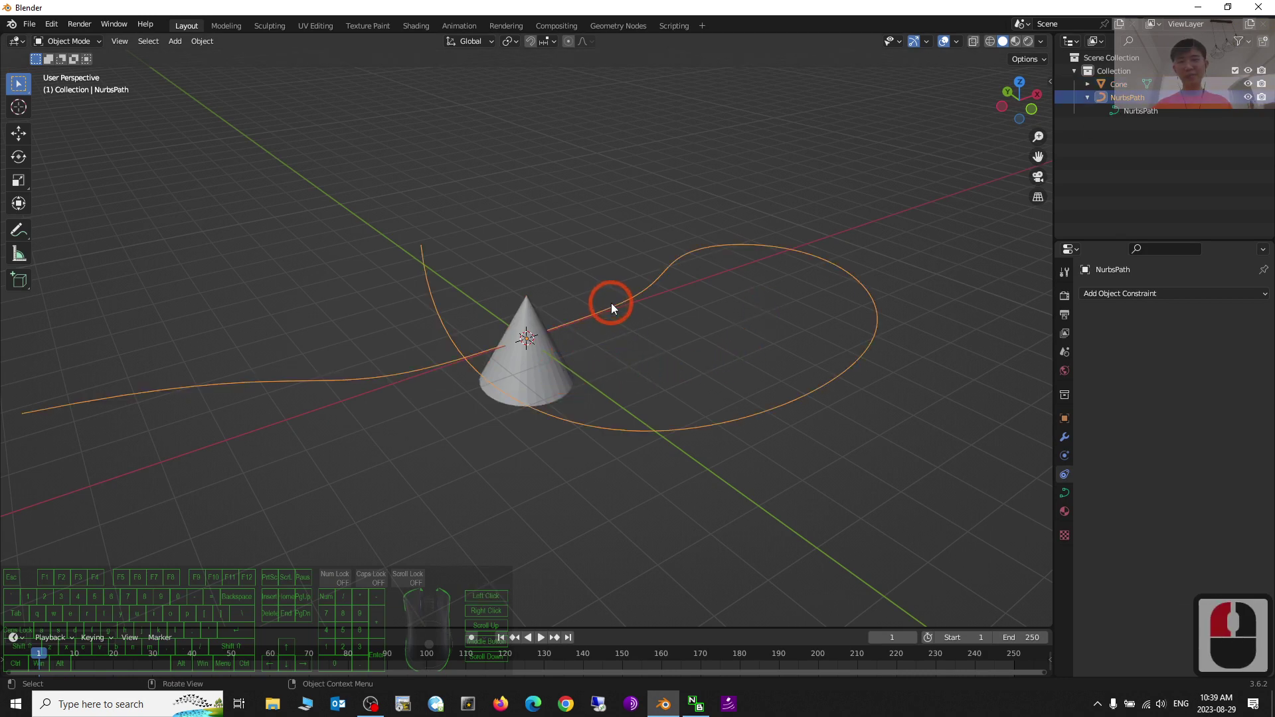
scroll(666, 299, "up", 2)
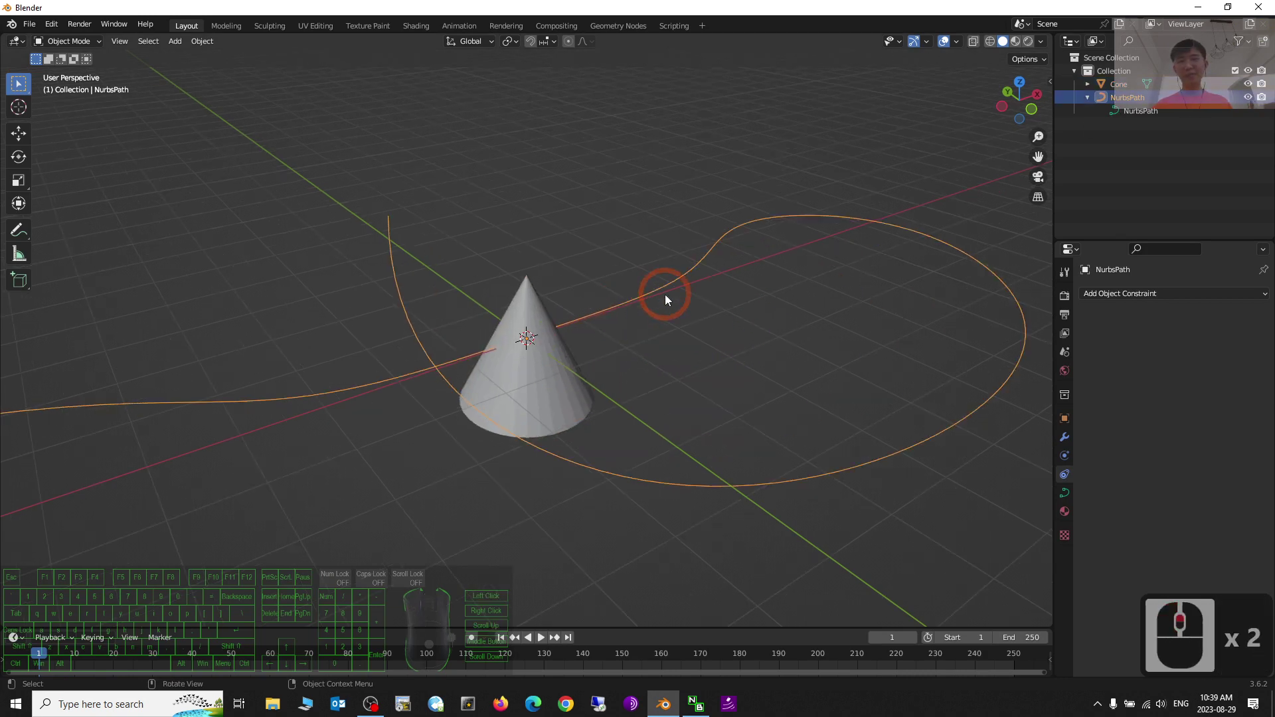
left_click(565, 373, "shift")
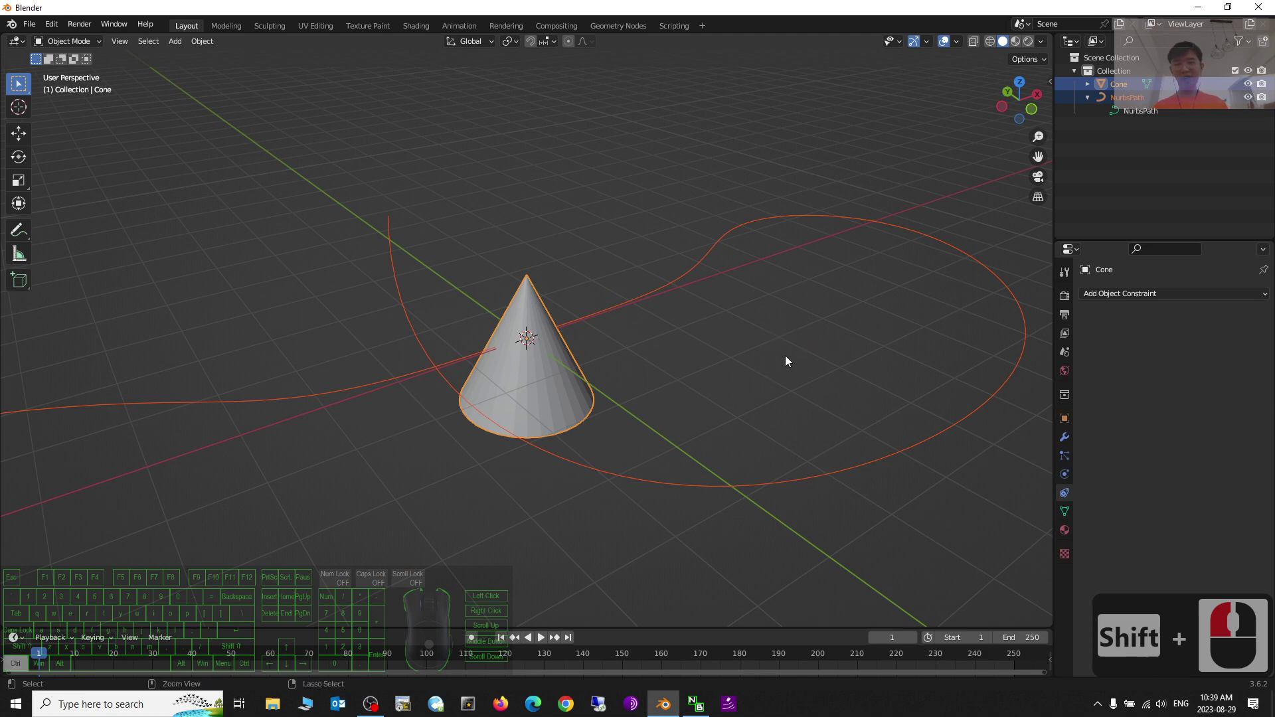
key("ctrl+p")
left_click(650, 352)
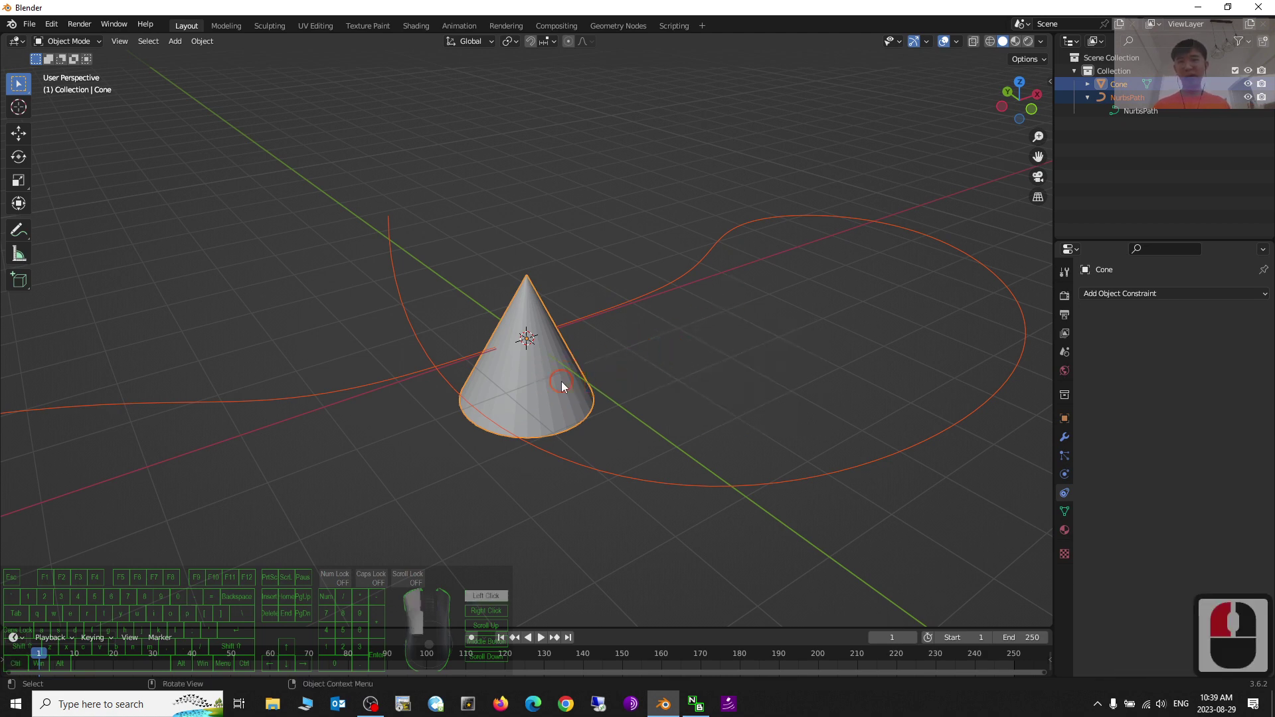
Select the cone, make the NurbsPath active, and attach them with Path Constraint.
left_click(560, 381)
left_click(618, 362)
left_click(560, 369)
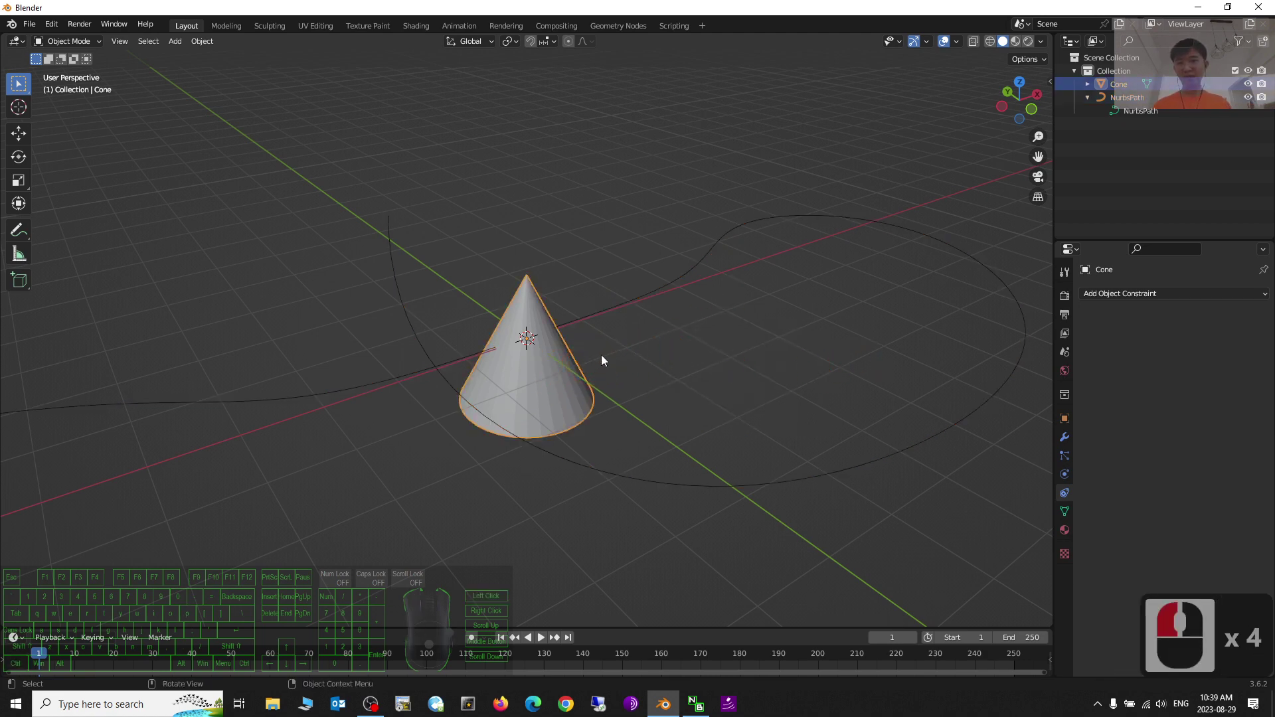
left_click(624, 300, "shift")
key("ctrl+p")
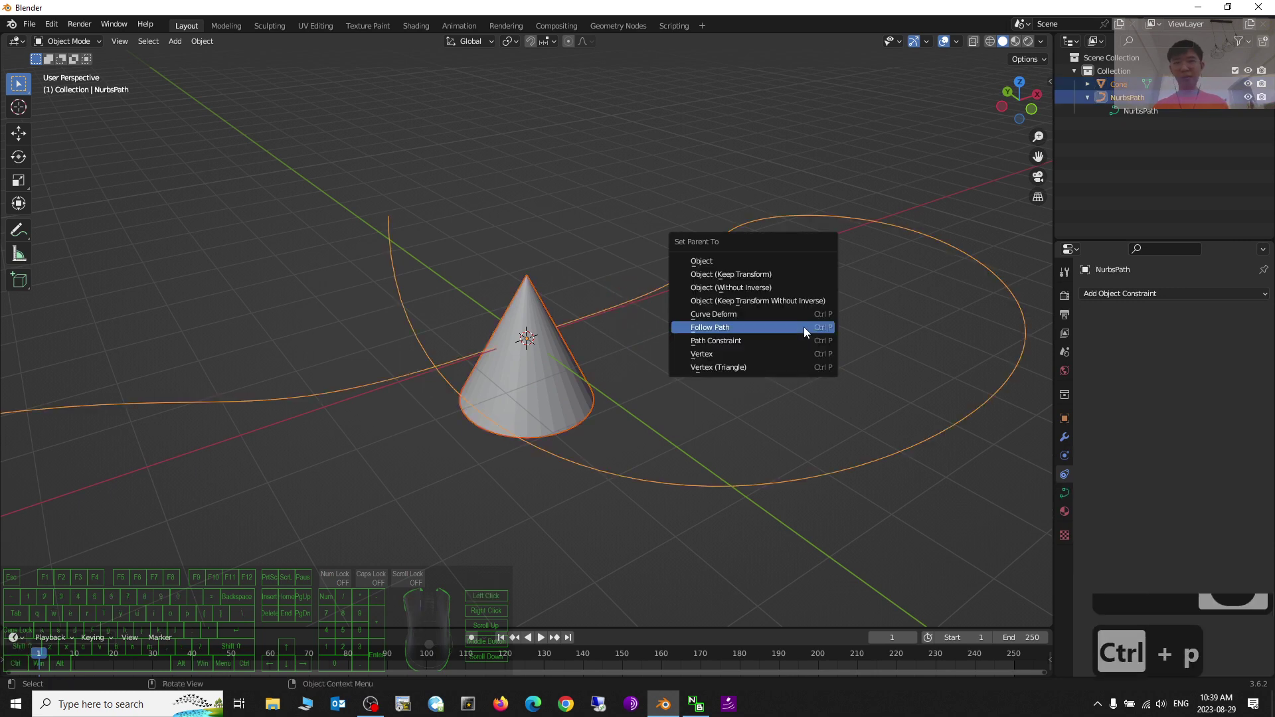
left_click(741, 340)
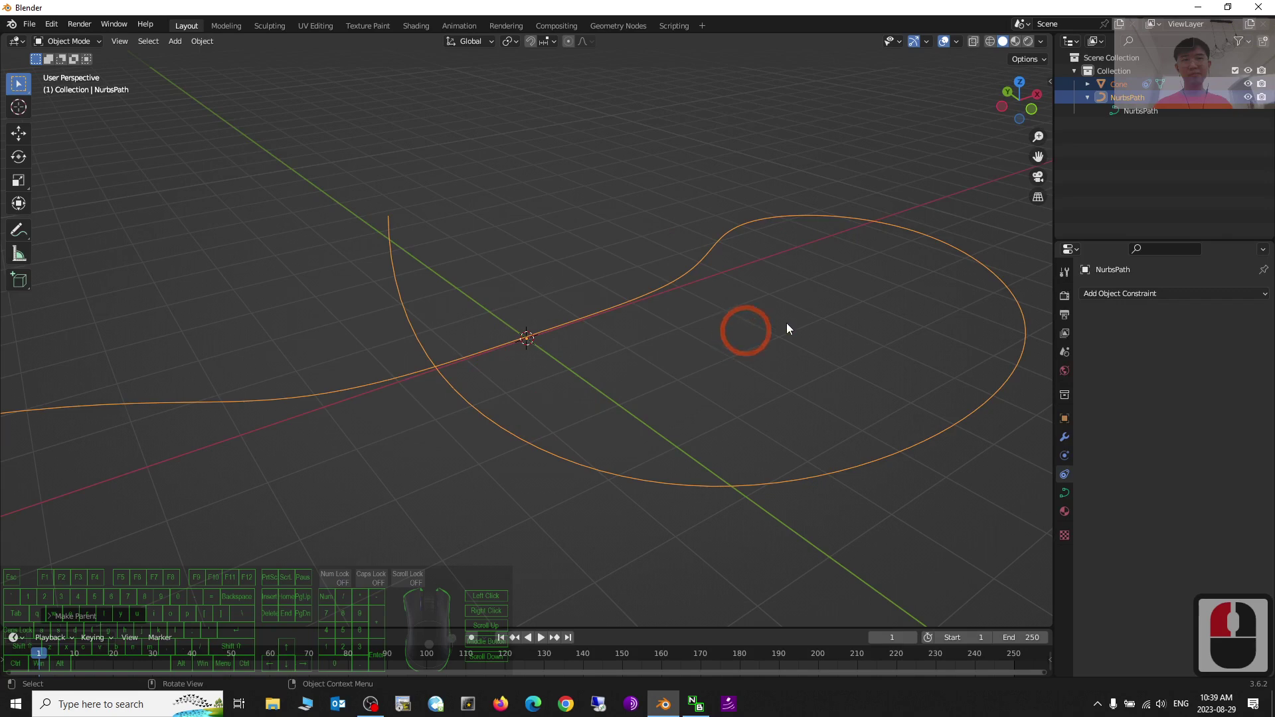
scroll(732, 343, "down", 6)
Reselect the cone and recenter the view on the cone and path.
left_click(320, 391)
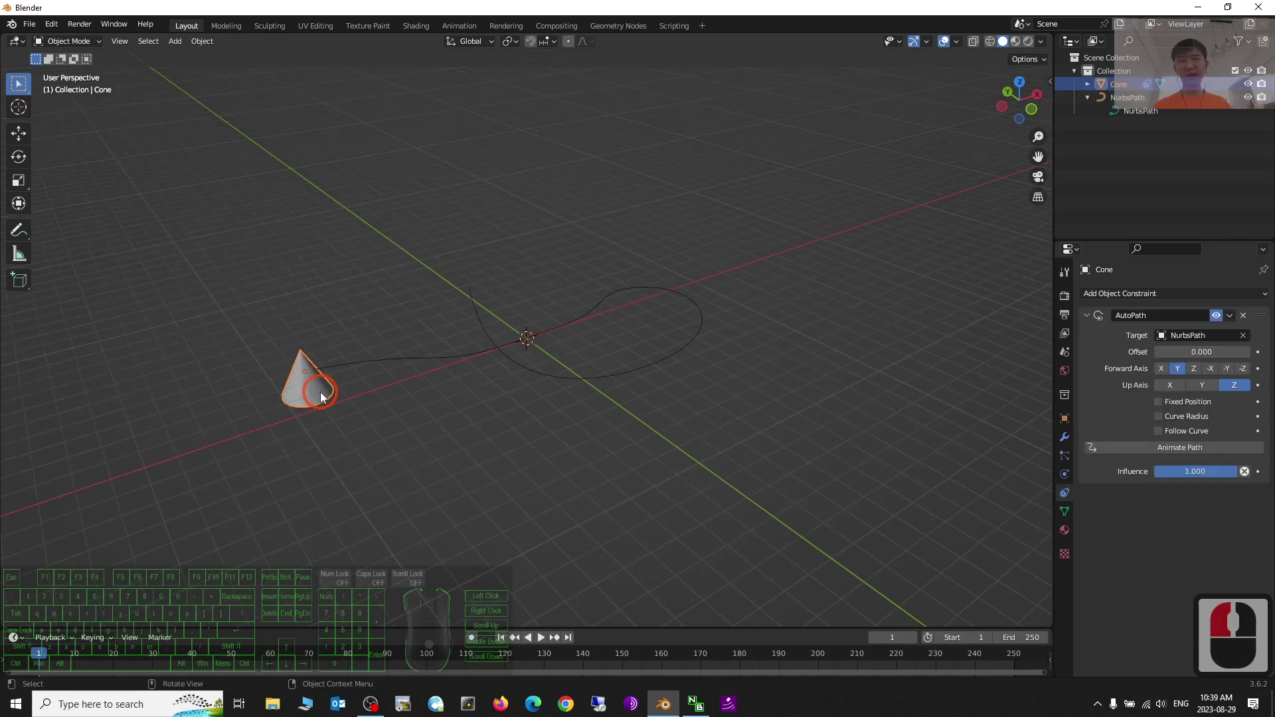
left_click(403, 430)
left_click(309, 388)
scroll(422, 393, "up", 3)
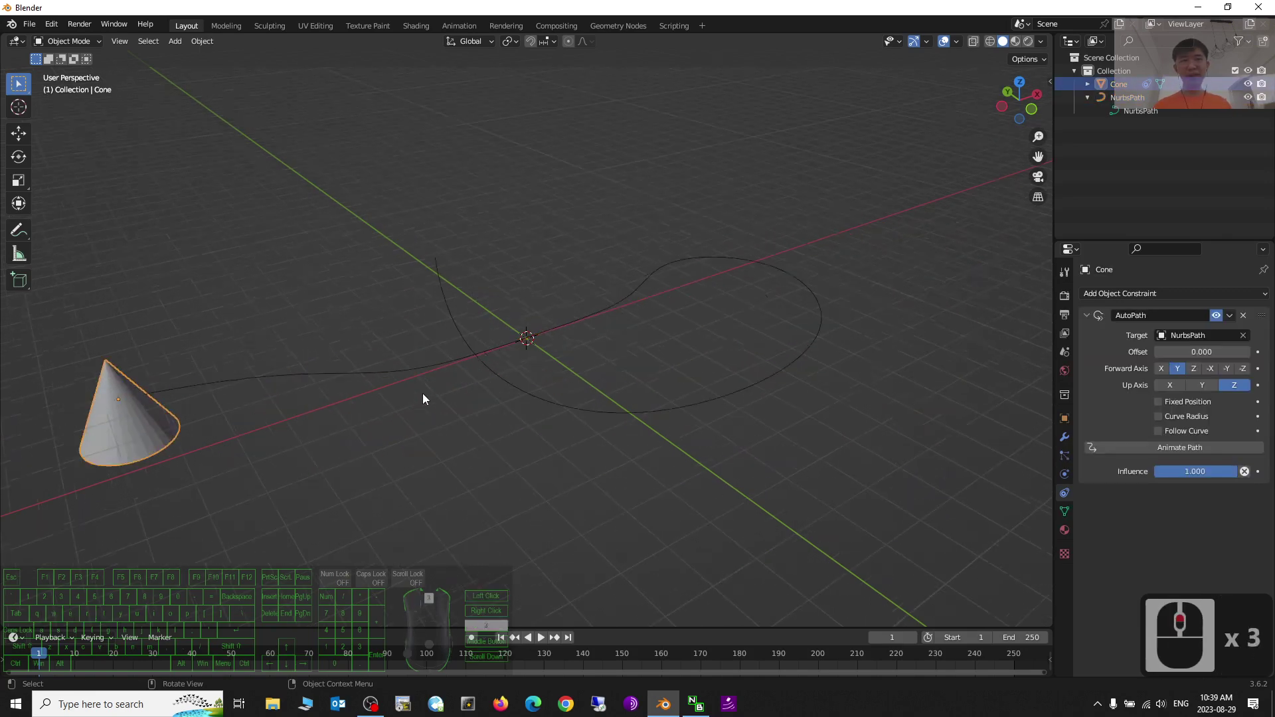
middle_click_drag(369, 416, 499, 395, "shift")
scroll(493, 401, "up", 2)
scroll(492, 400, "down", 2)
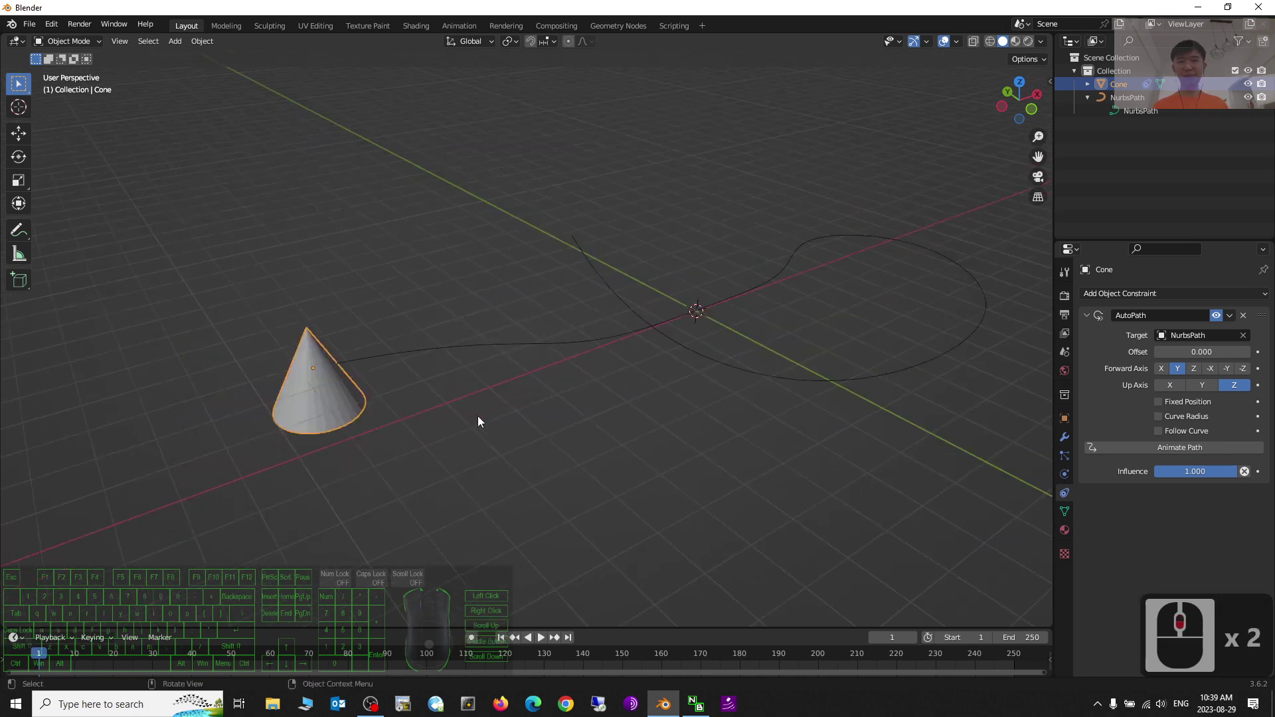
Set the AutoPath Forward Axis to X and enable Follow Curve.
left_click(1194, 369)
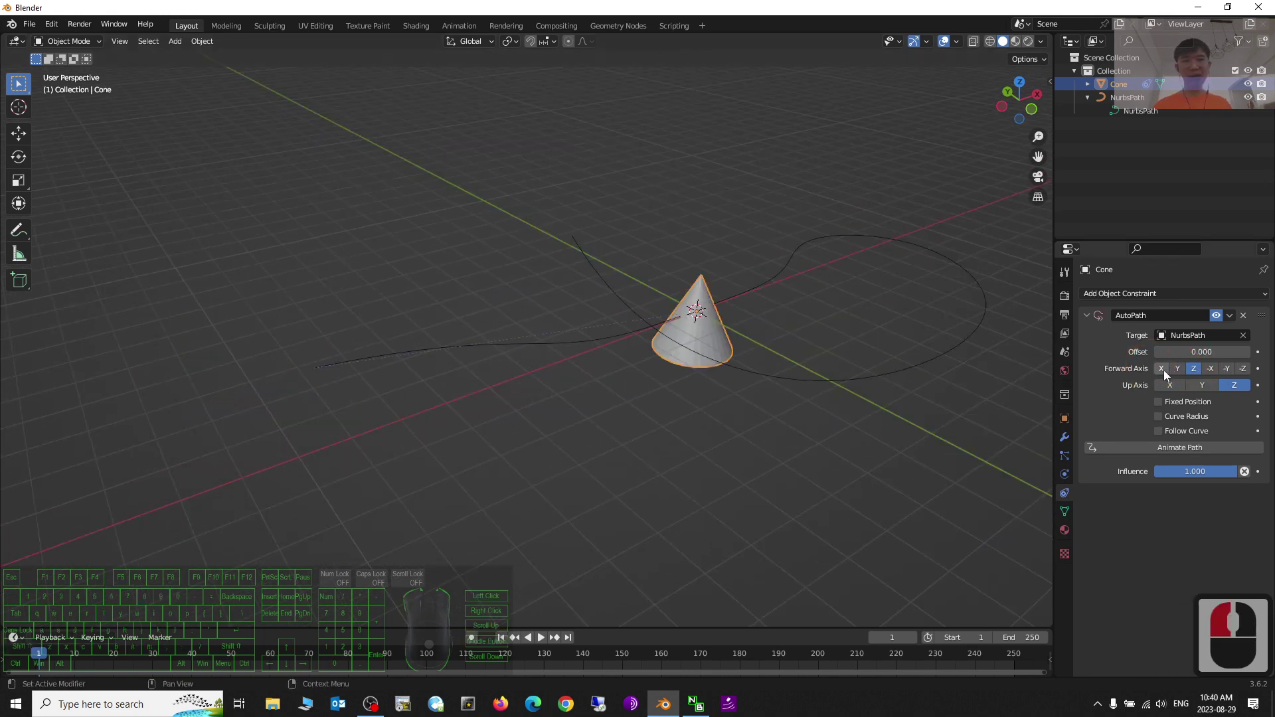
left_click(1161, 369)
left_click(1160, 370)
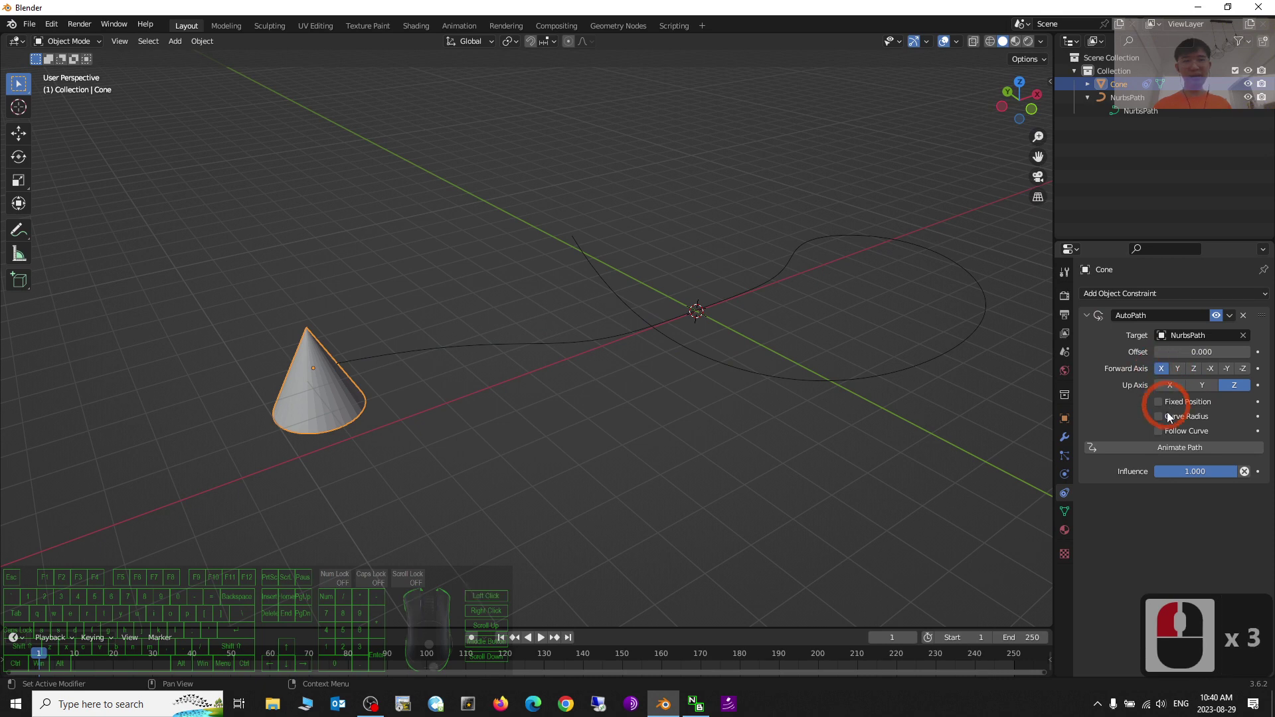
left_click(1162, 431)
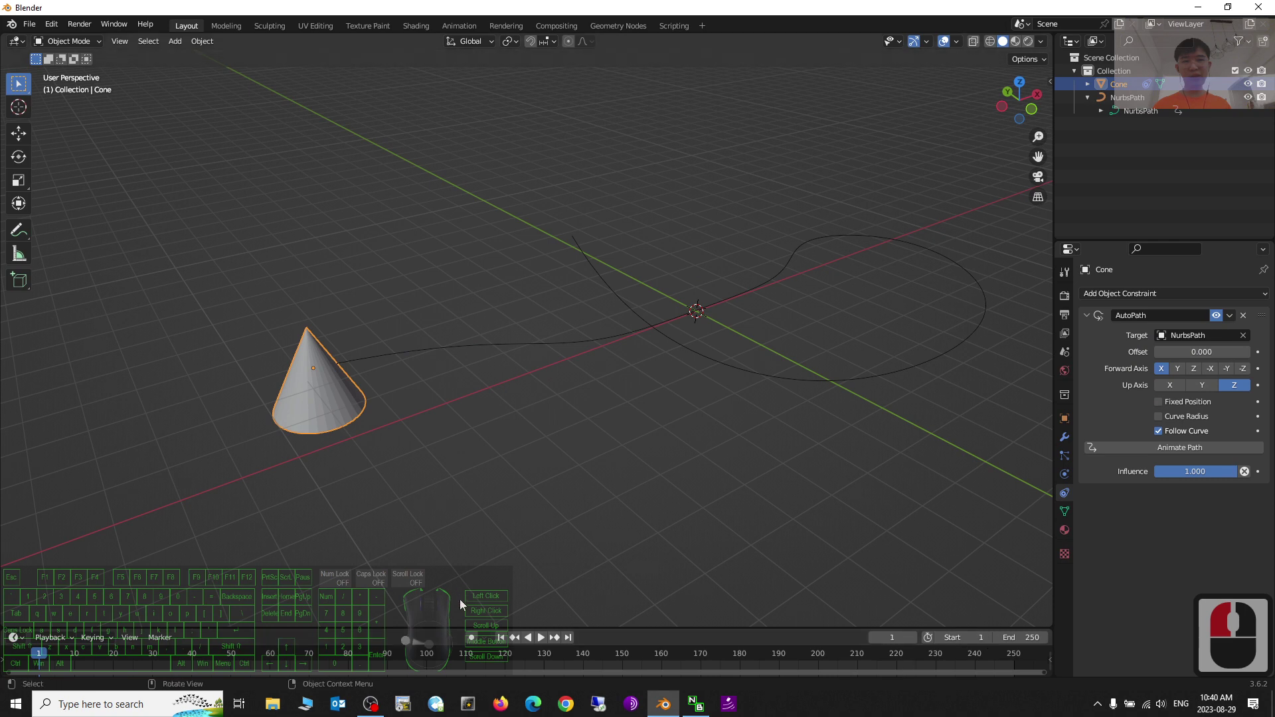
Play the animation, stop at frame 121, return to frame 1, and select NurbsPath.
left_click(539, 637)
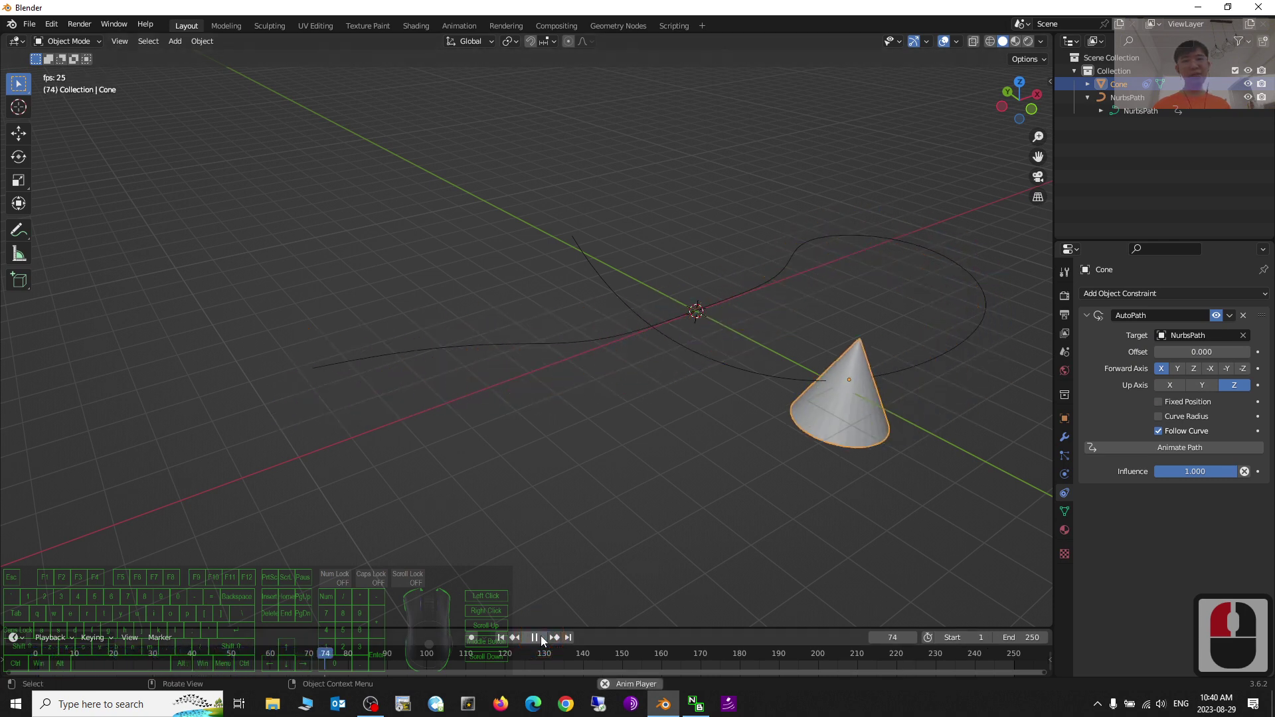
left_click(540, 637)
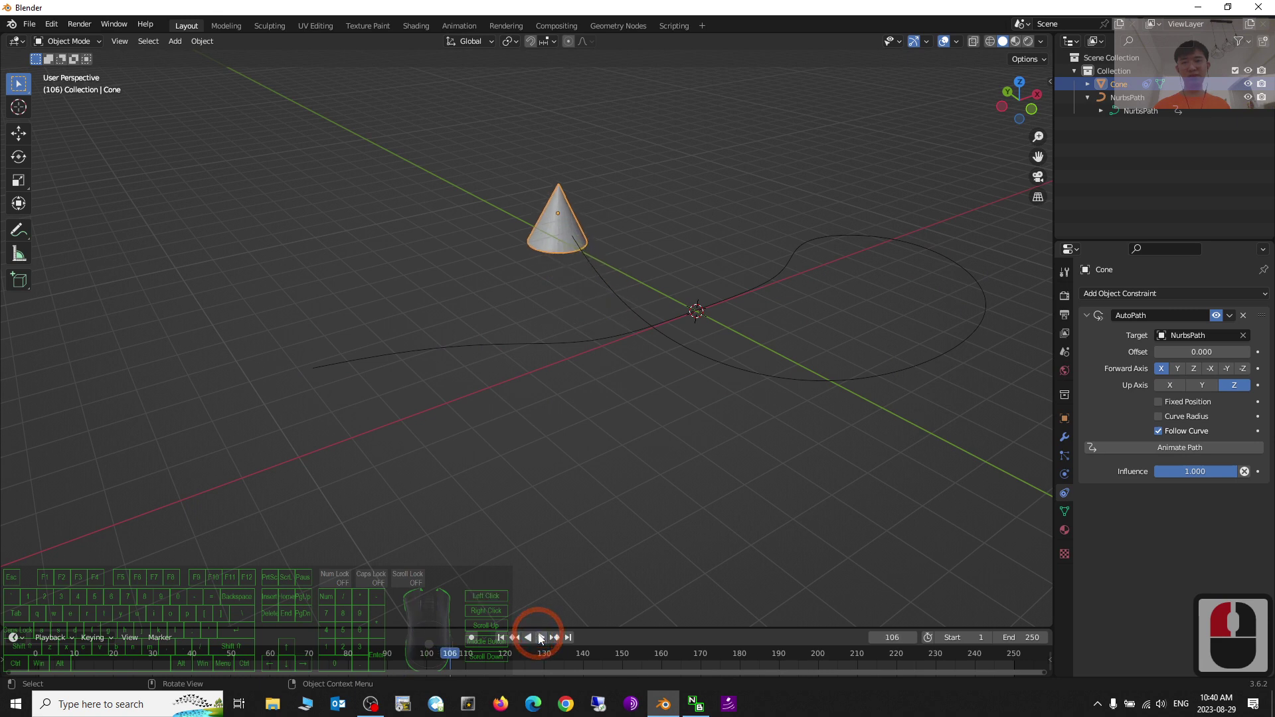
left_click(541, 637)
left_click(541, 637)
left_click(500, 637)
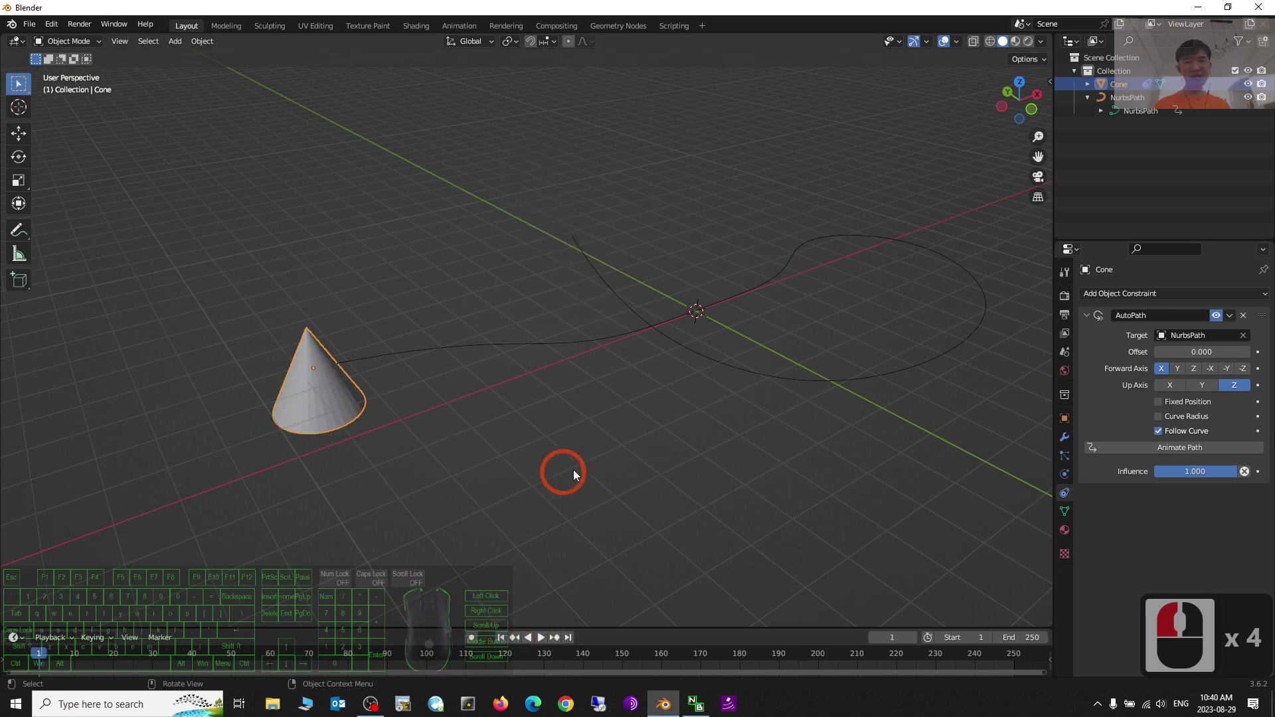
scroll(572, 469, "up", 2)
scroll(585, 459, "down", 2)
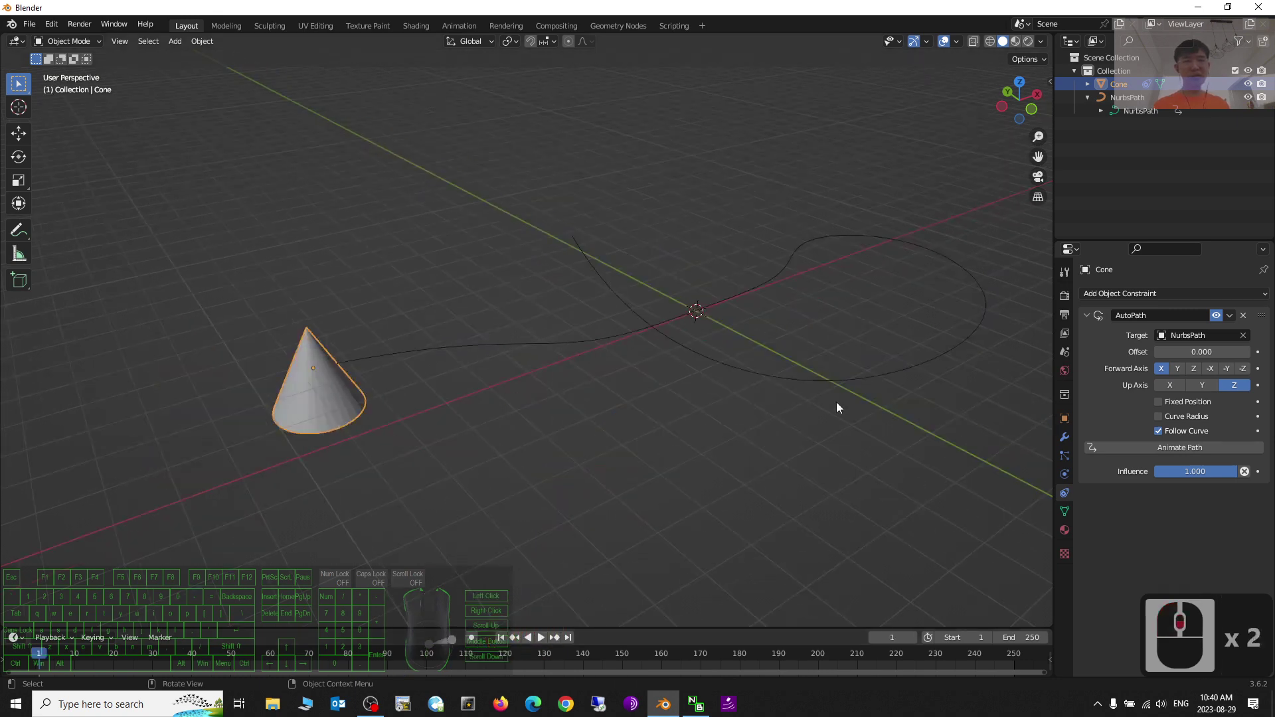
left_click(681, 352)
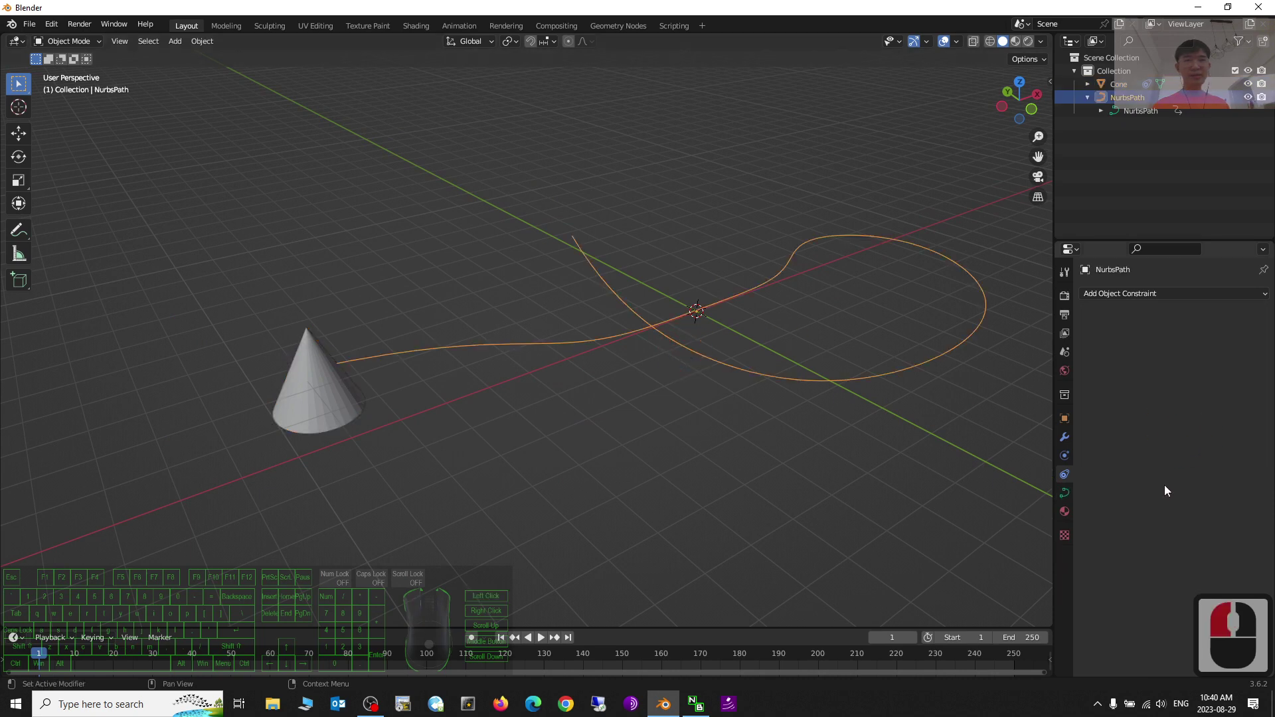
In the curve's Path Animation settings, set Frames to 30 and preview the playback.
left_click(1065, 494)
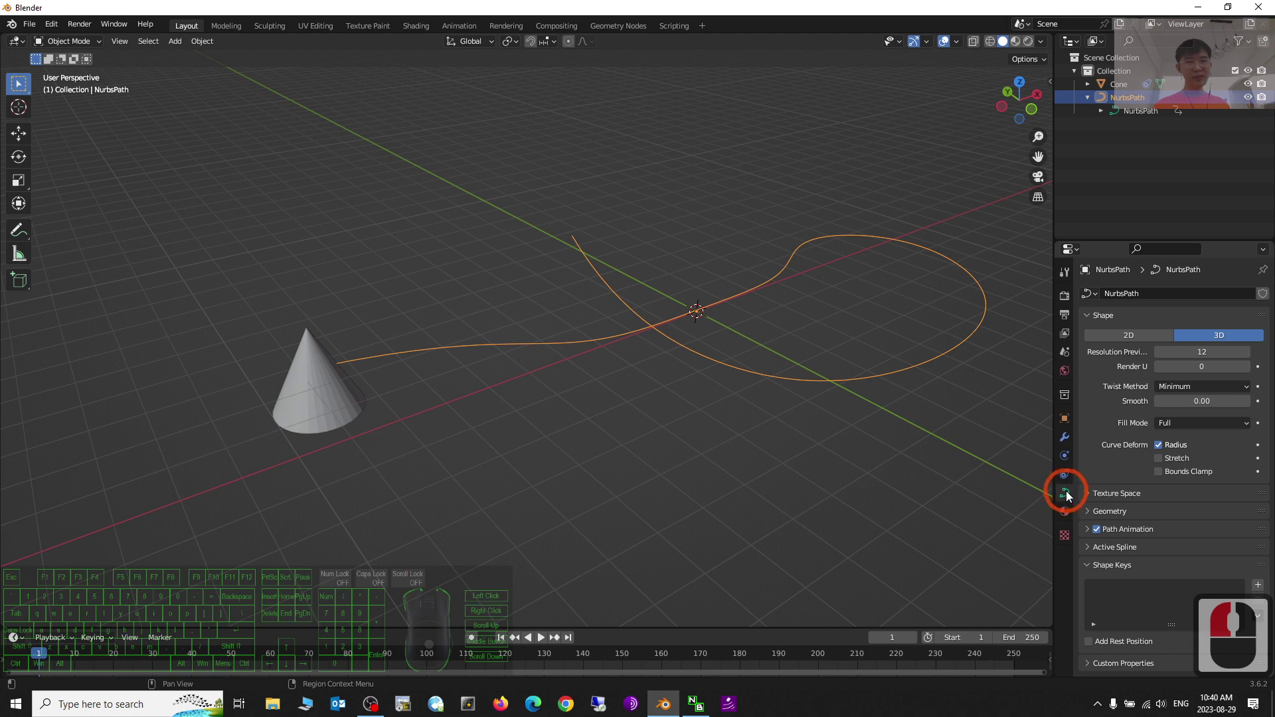
left_click(1087, 529)
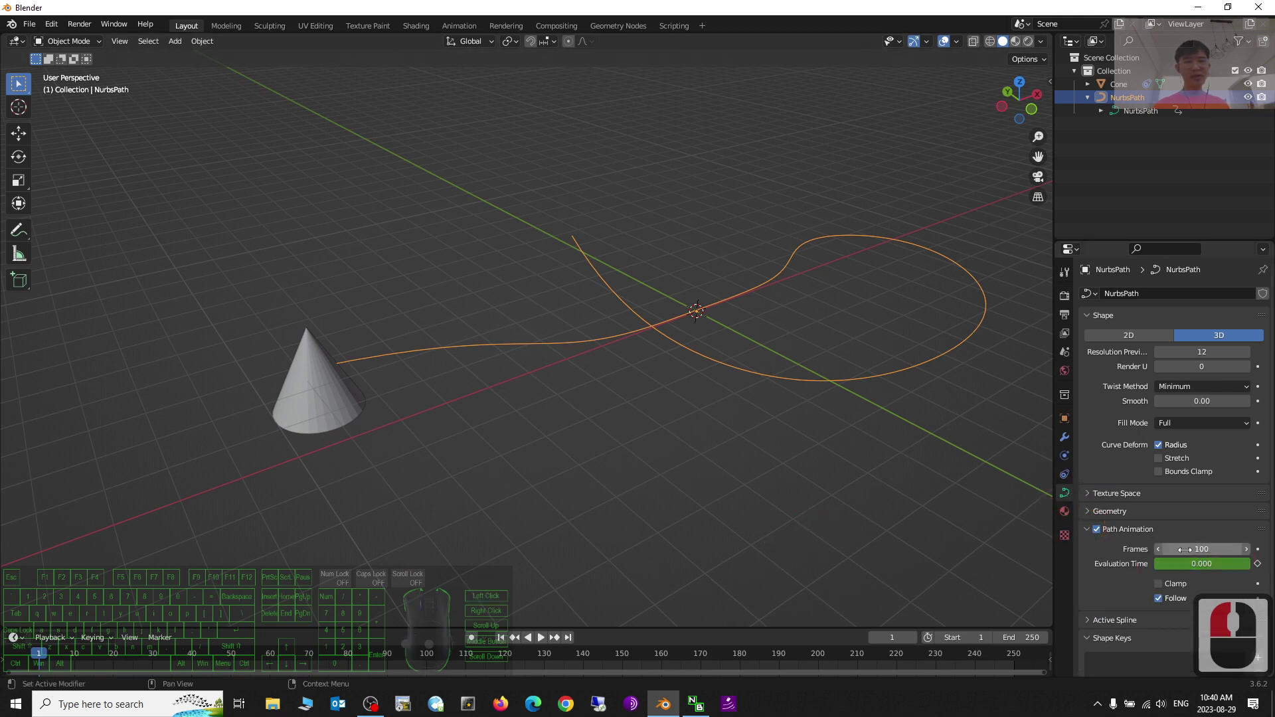
type("30")
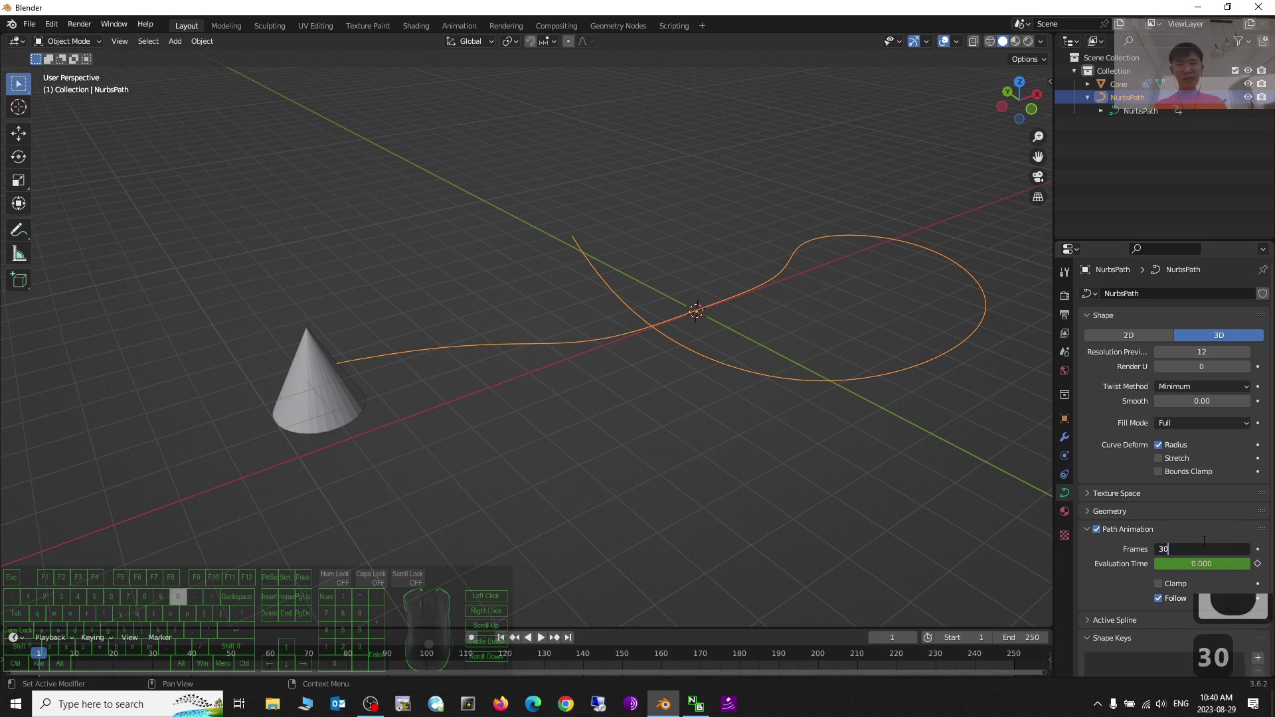
key("Return")
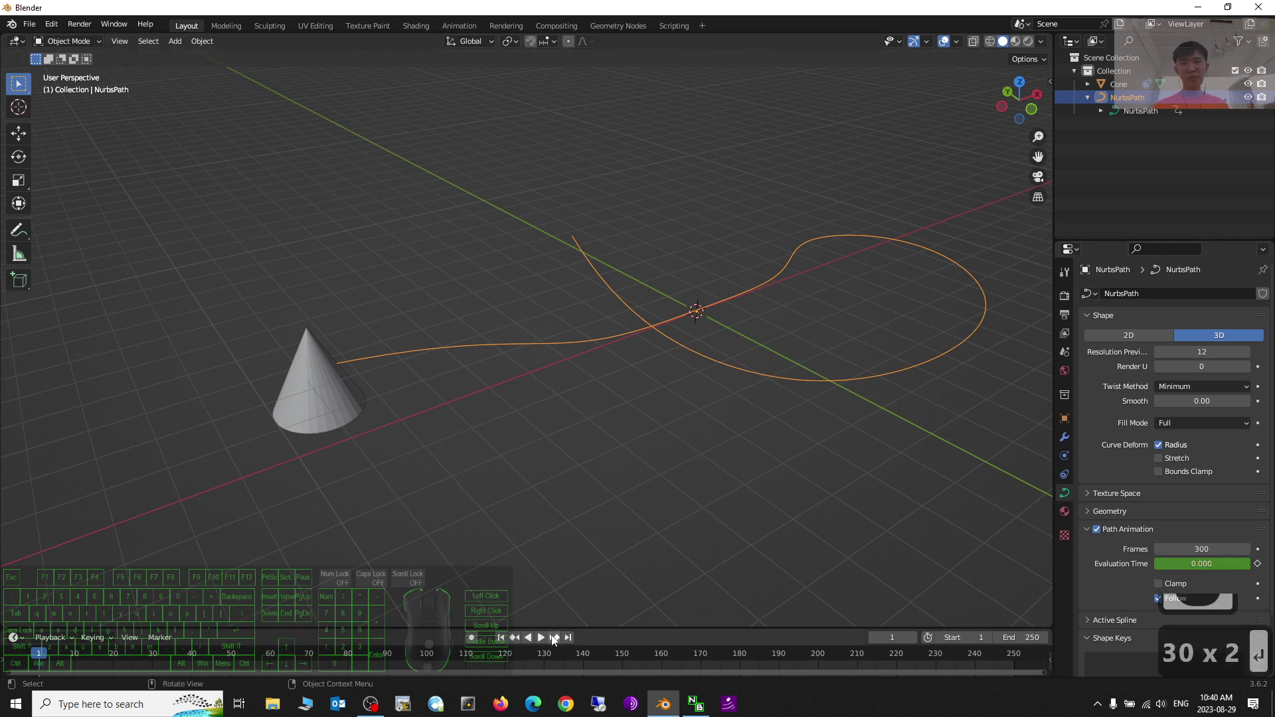
left_click(541, 637)
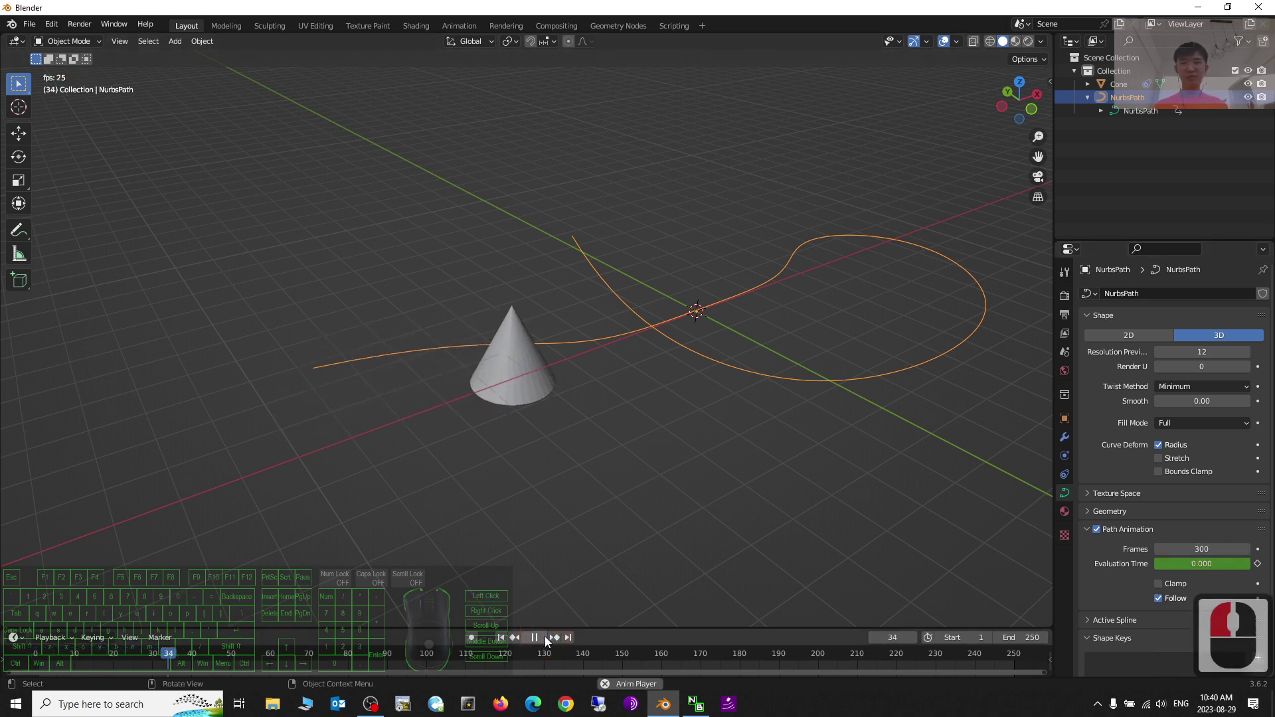
left_click(525, 636)
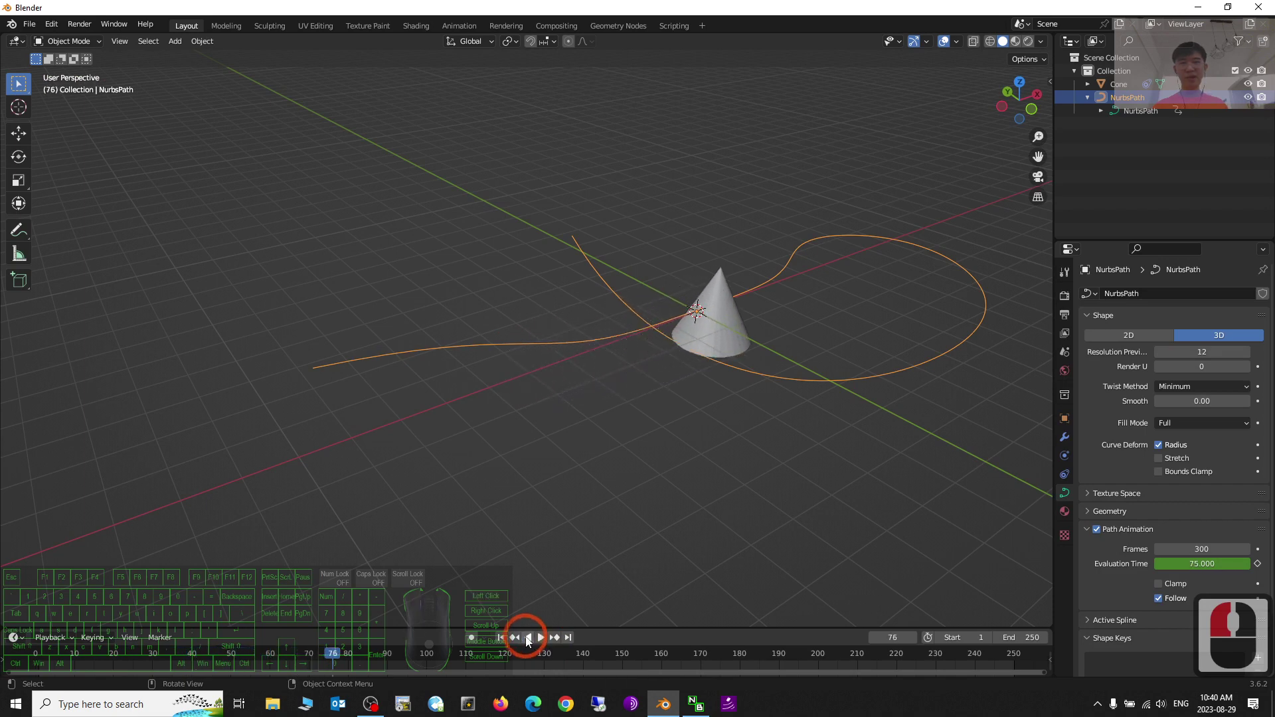
left_click(514, 637)
Change Frames to 50, play through to frame 50, rewind, and reselect the cone.
double_click(1215, 549)
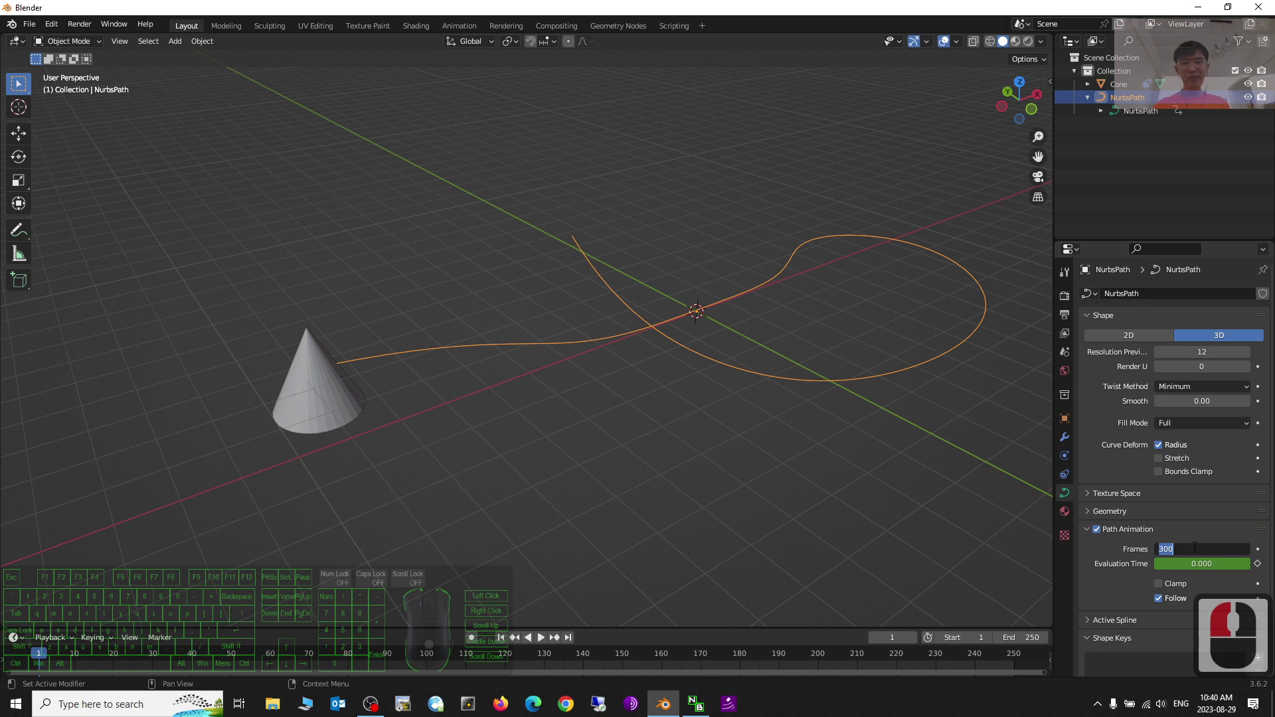
type("50")
key("Return")
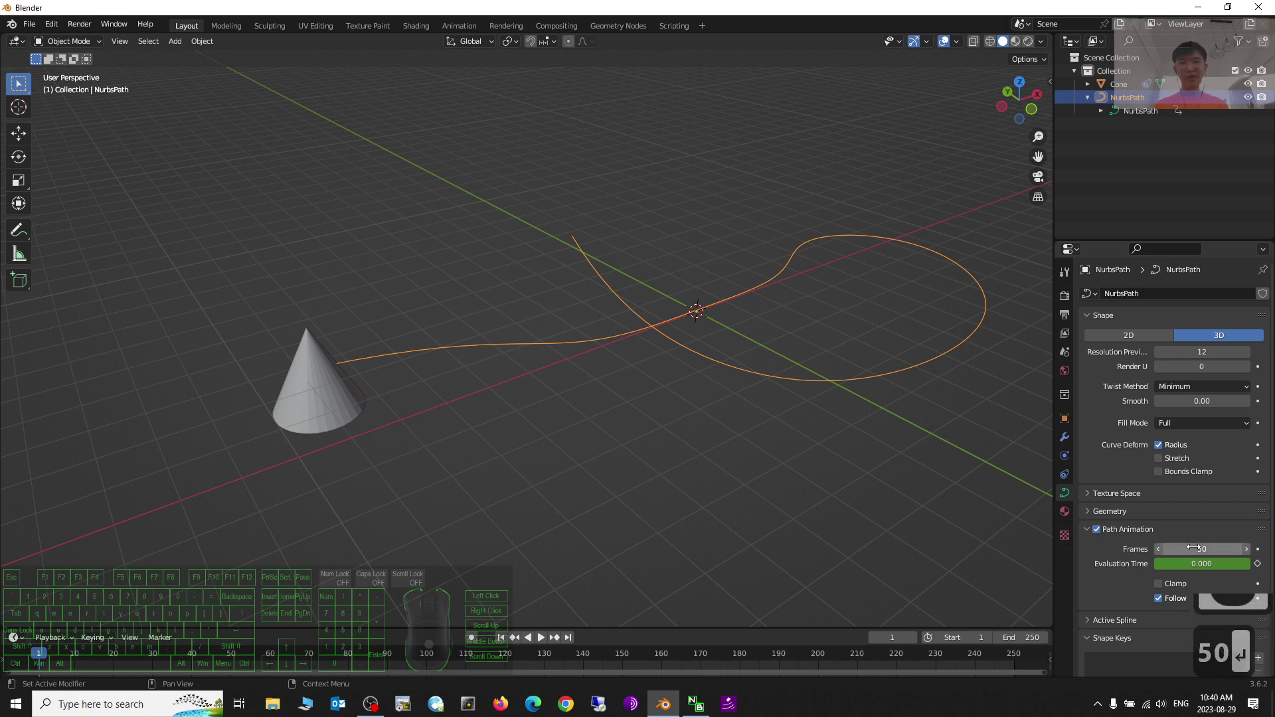
left_click(542, 637)
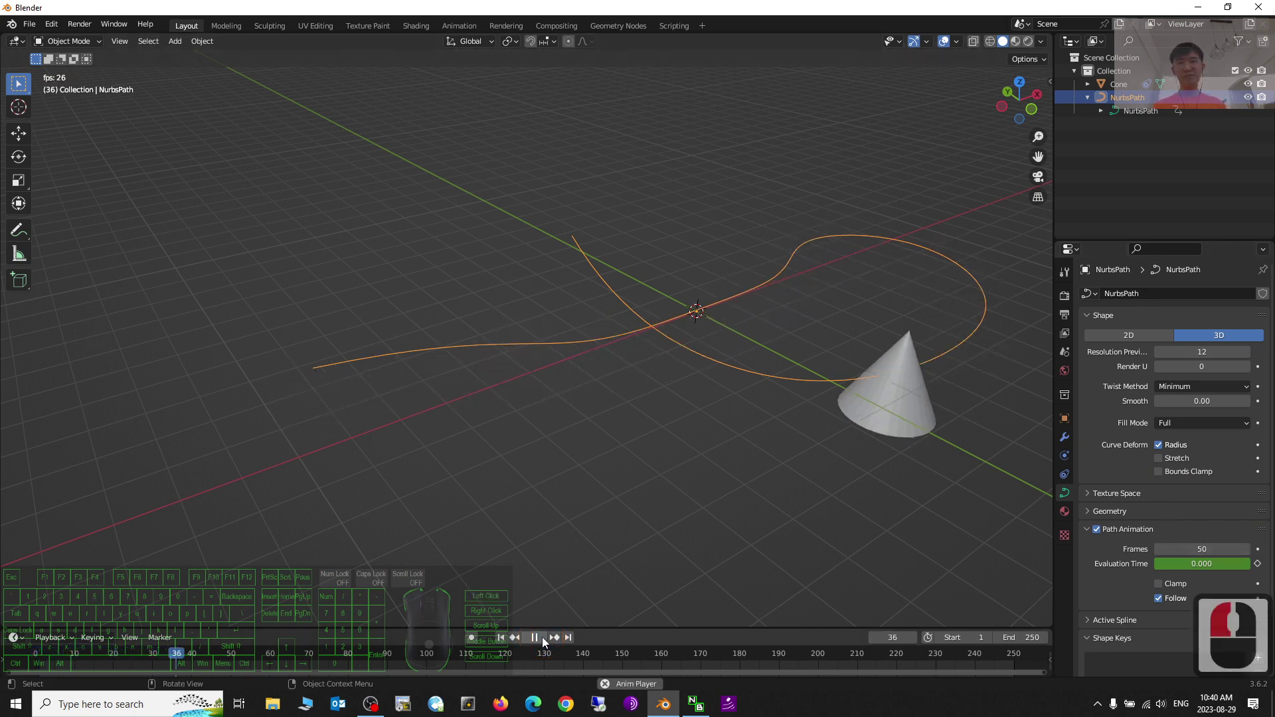
left_click(542, 638)
scroll(748, 198, "up", 4)
scroll(616, 386, "down", 2)
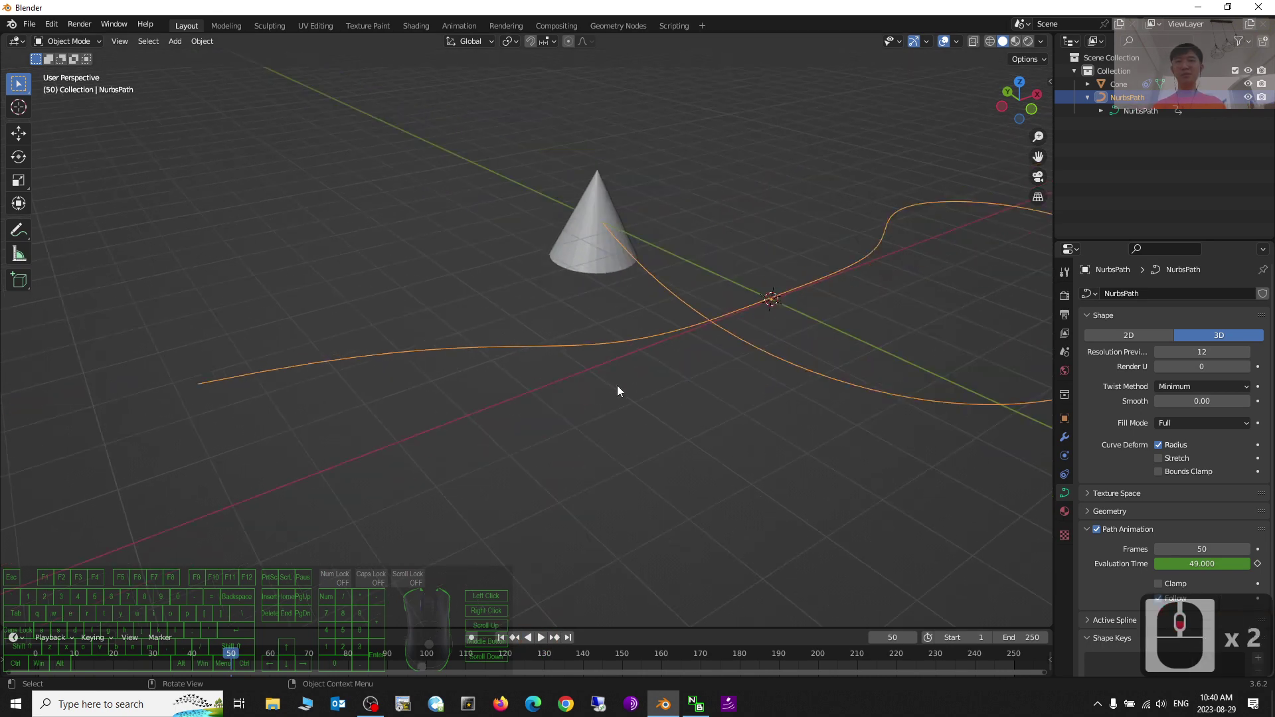
middle_click_drag(616, 385, 575, 568)
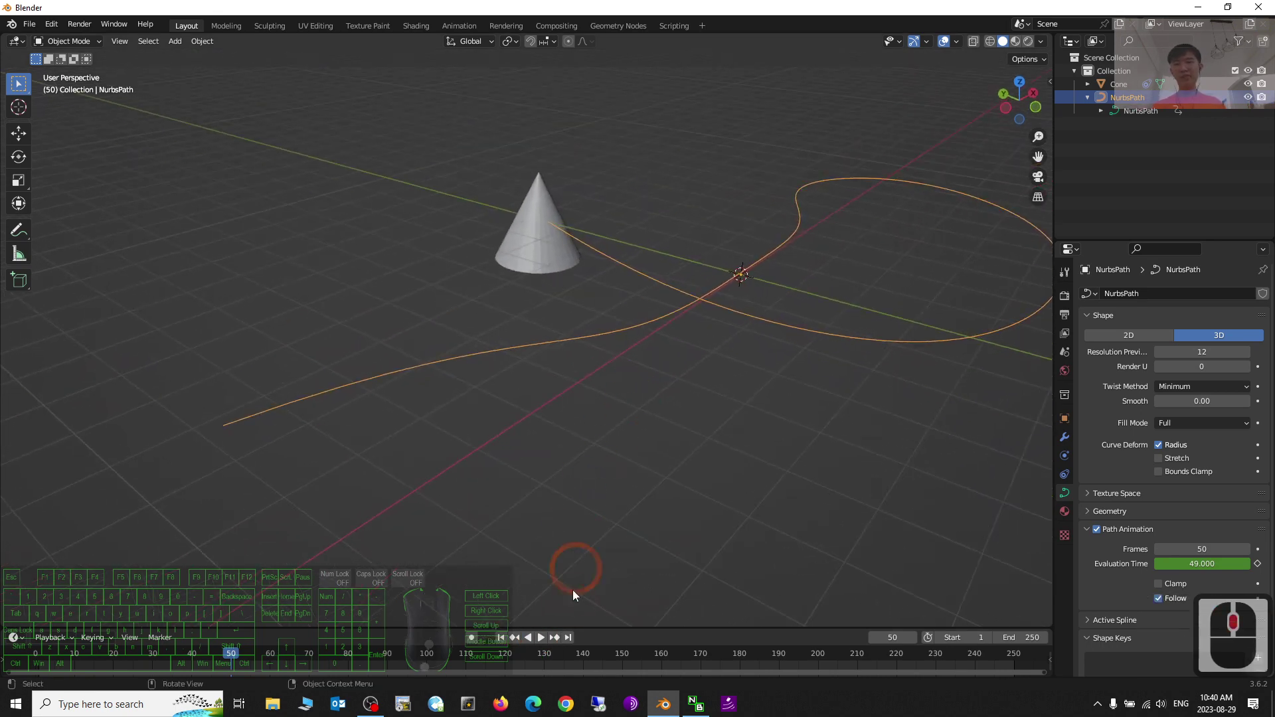
left_click(501, 637)
scroll(619, 475, "down", 3)
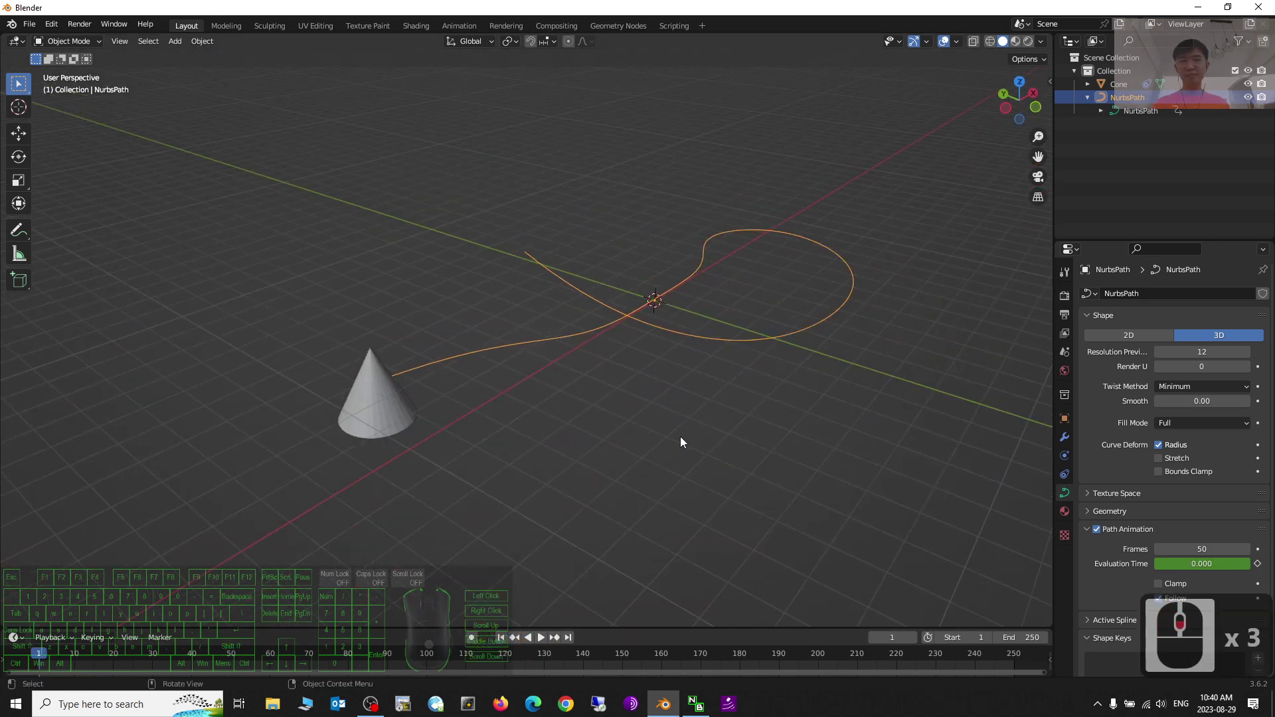
left_click(376, 402)
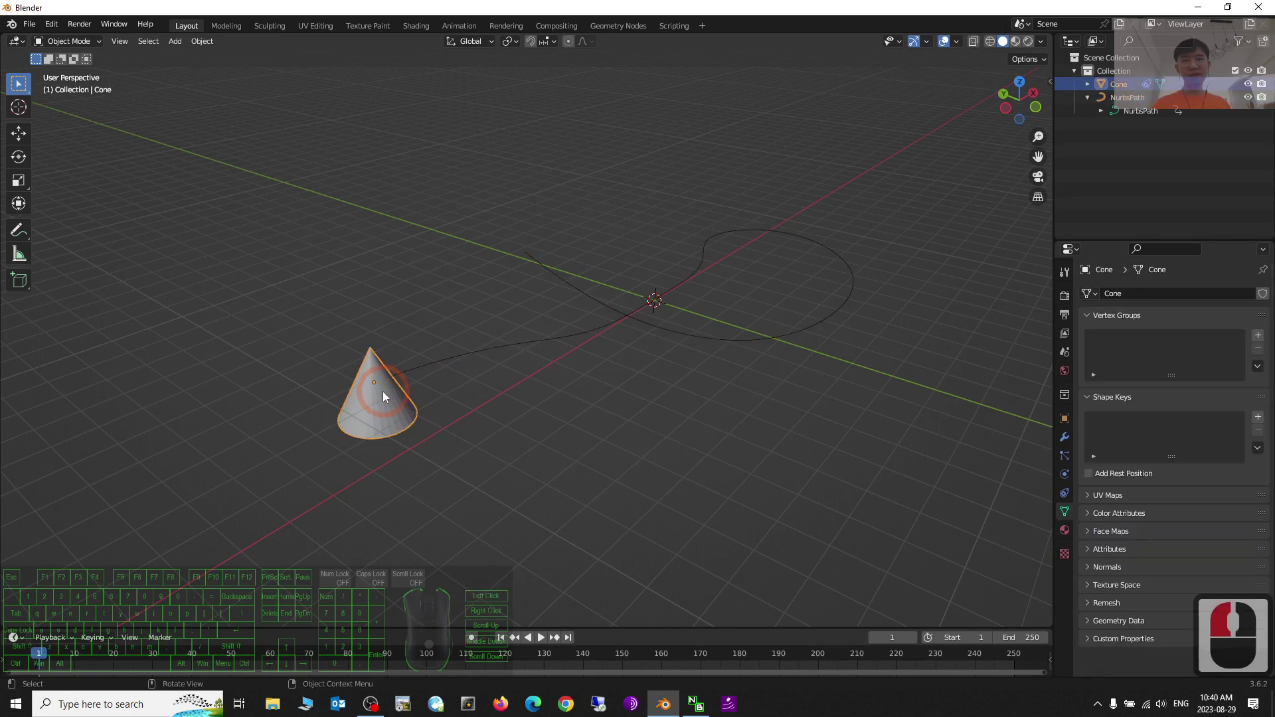
Toggle the cone's AutoPath constraint on and off to compare, leaving it disabled.
left_click(1064, 494)
left_click(1217, 316)
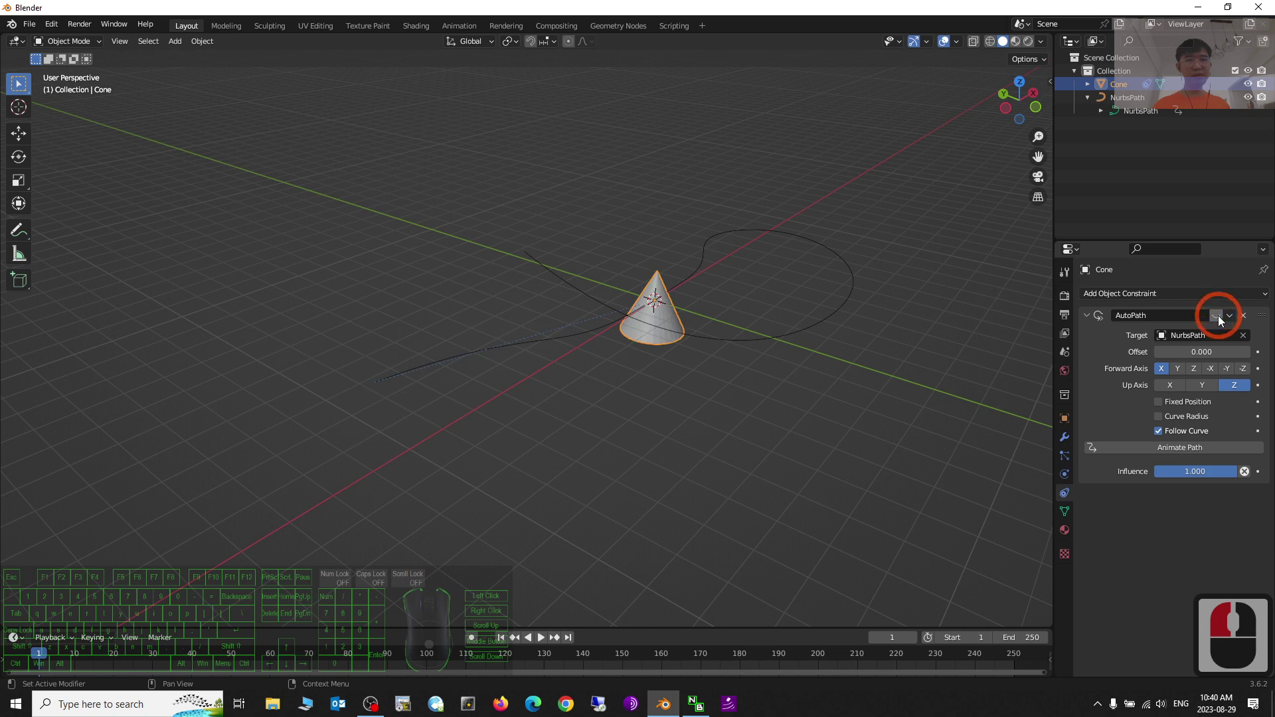
left_click(1216, 316)
left_click(1217, 316)
left_click(1217, 316)
left_click(1217, 316)
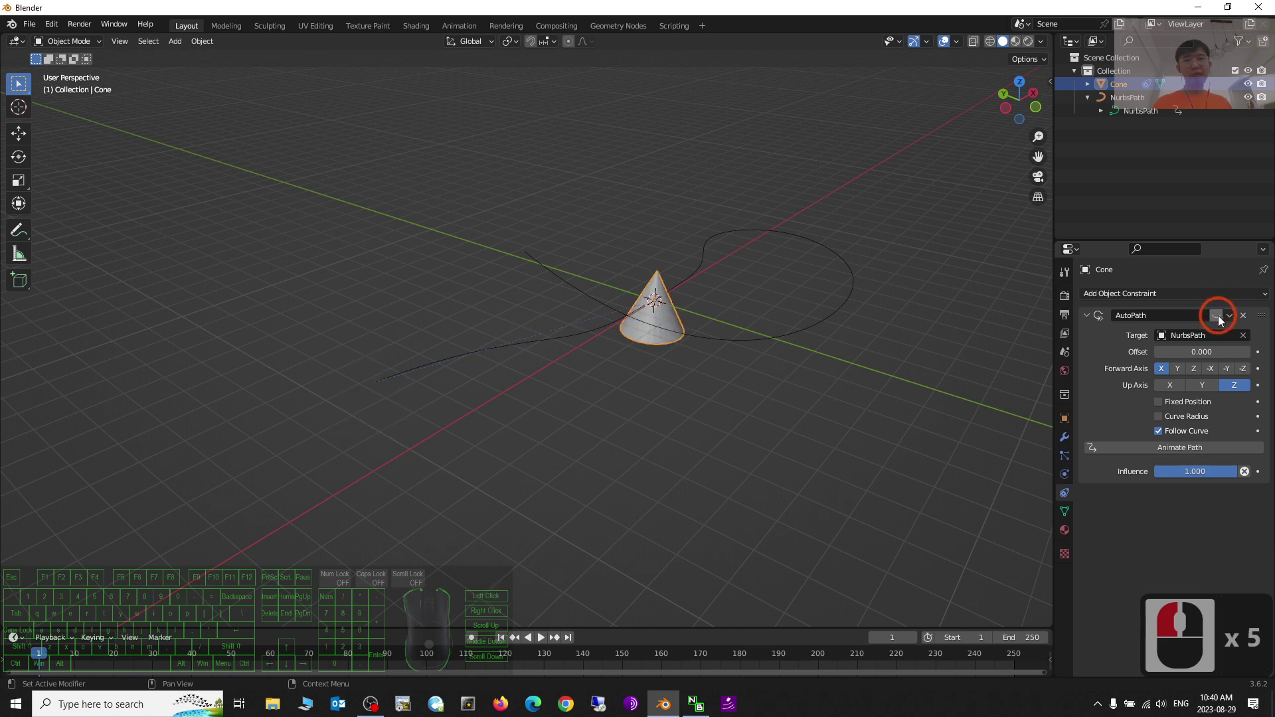
Set the constraint's Forward Axis to -Y and show the cone's Object transform properties.
left_click(1225, 369)
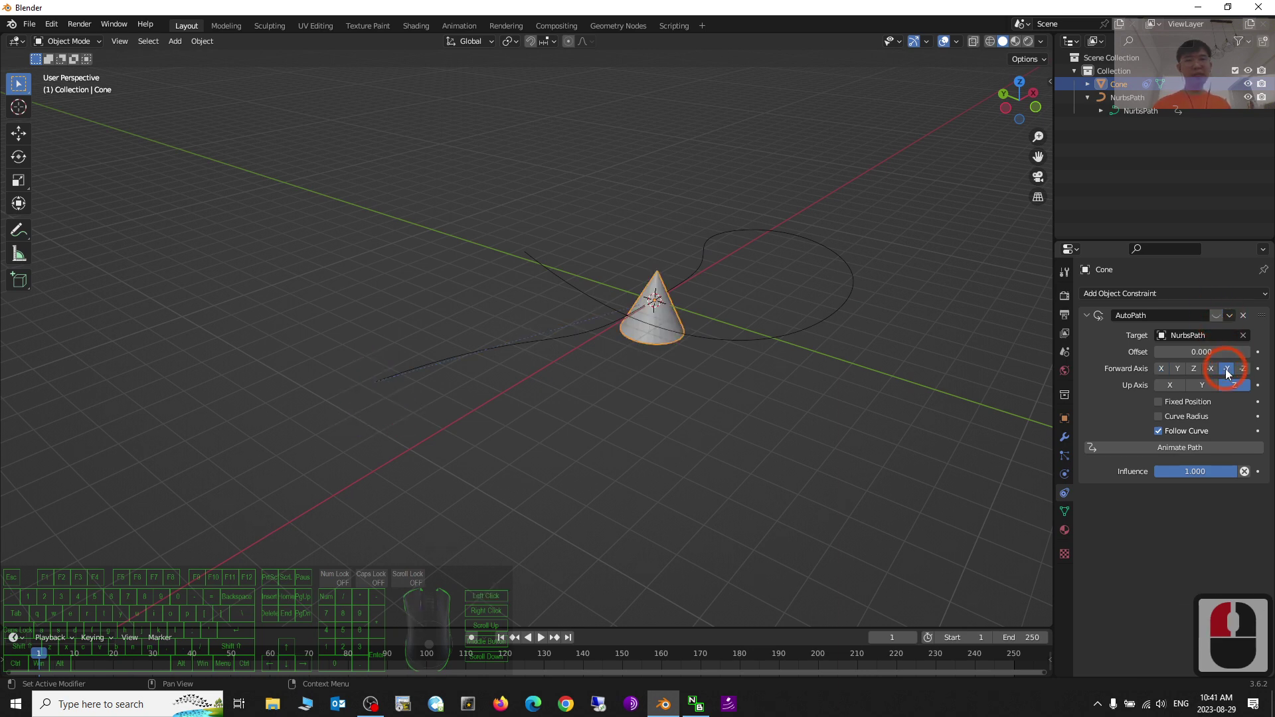
scroll(675, 313, "up", 6)
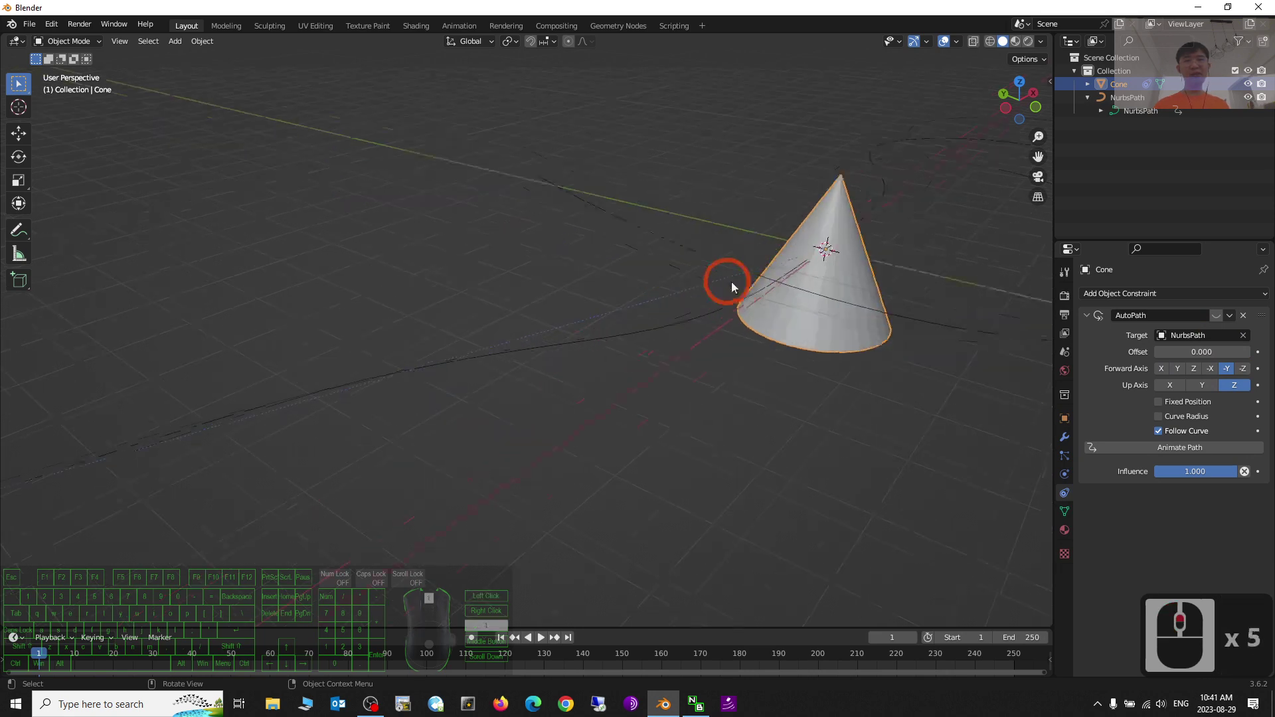
middle_click_drag(935, 247, 659, 317, "shift")
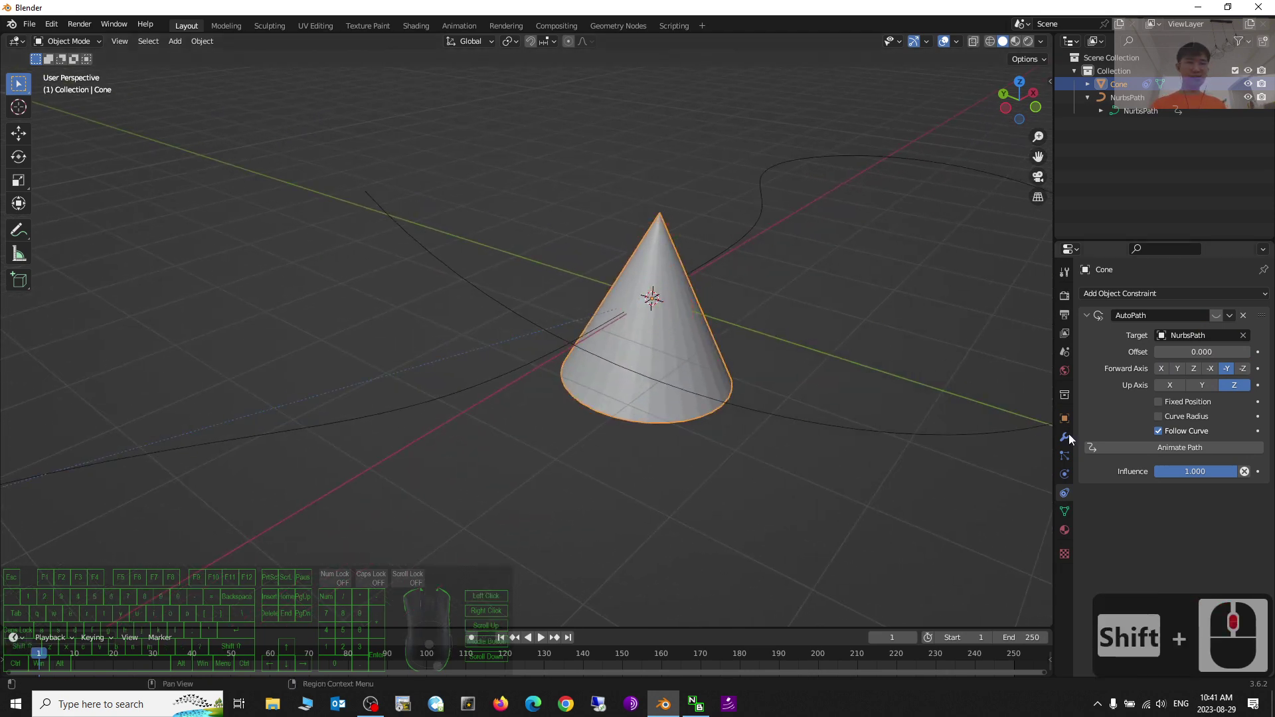
left_click(1063, 418)
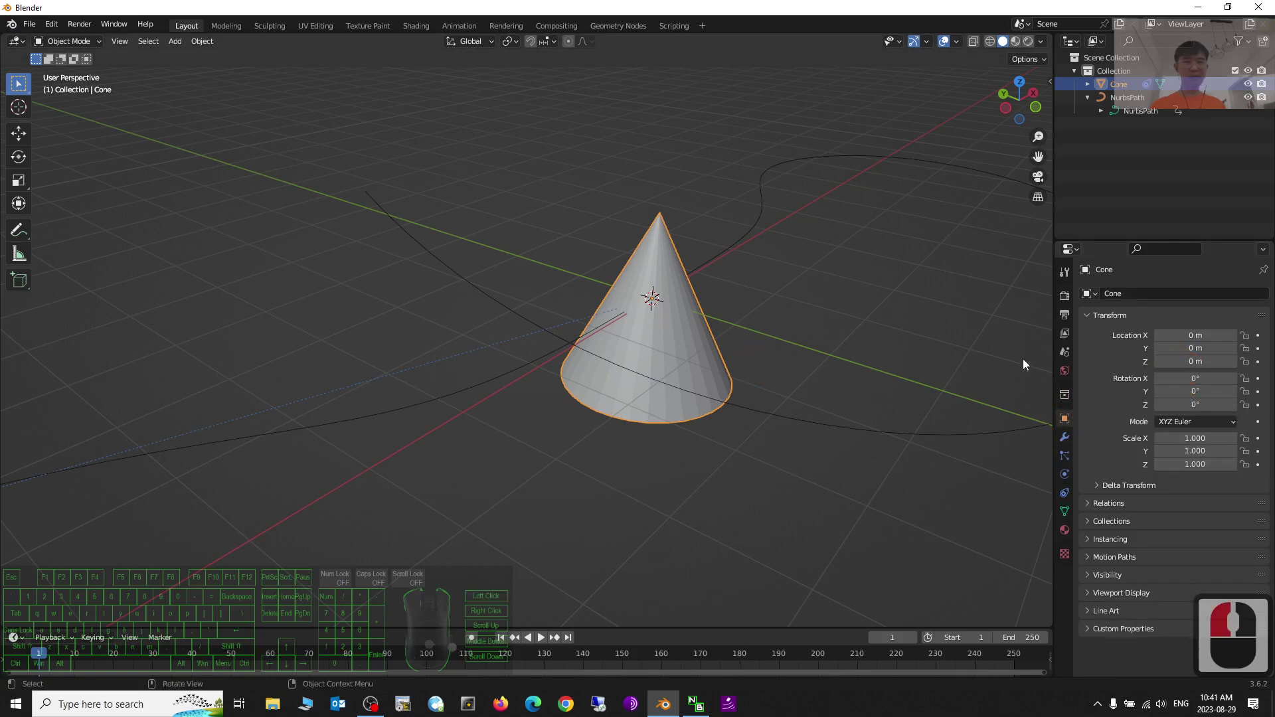
Tip the cone over by entering 90 in Rotation X, then show its constraints again.
left_click(19, 159)
left_click_drag(683, 264, 705, 320)
double_click(1200, 379)
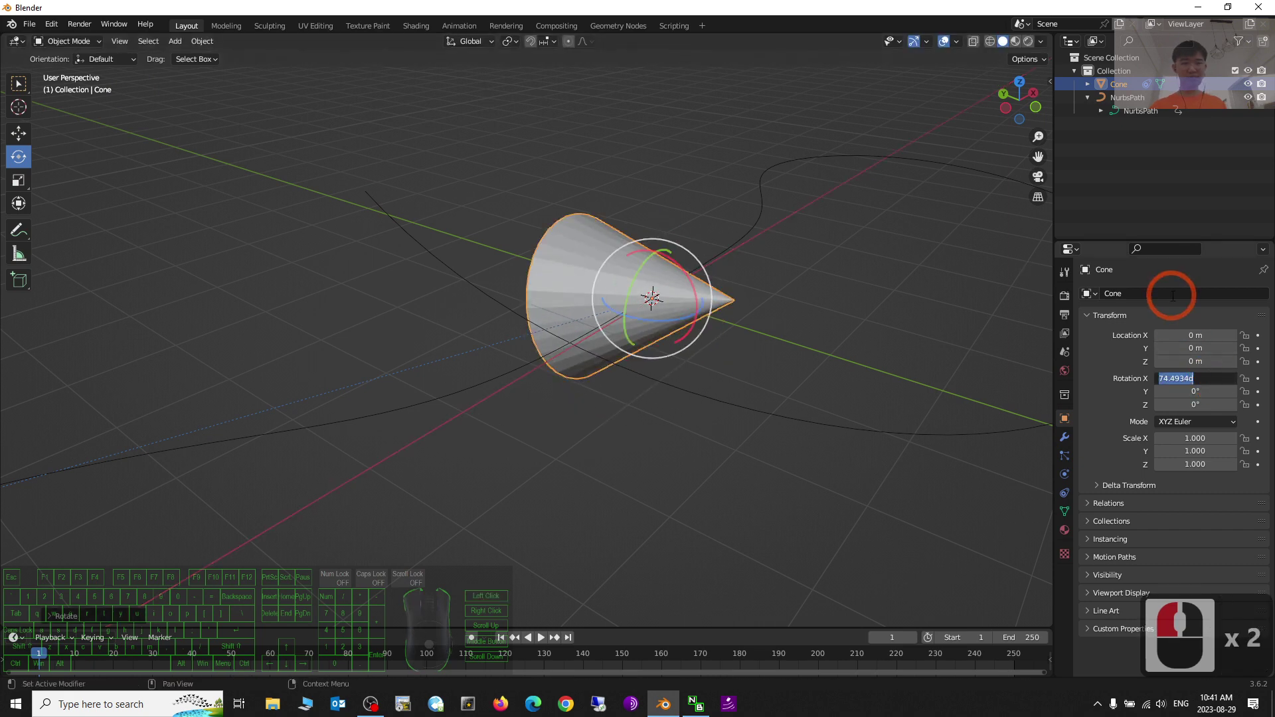
type("90")
key("Return")
scroll(719, 182, "down", 5)
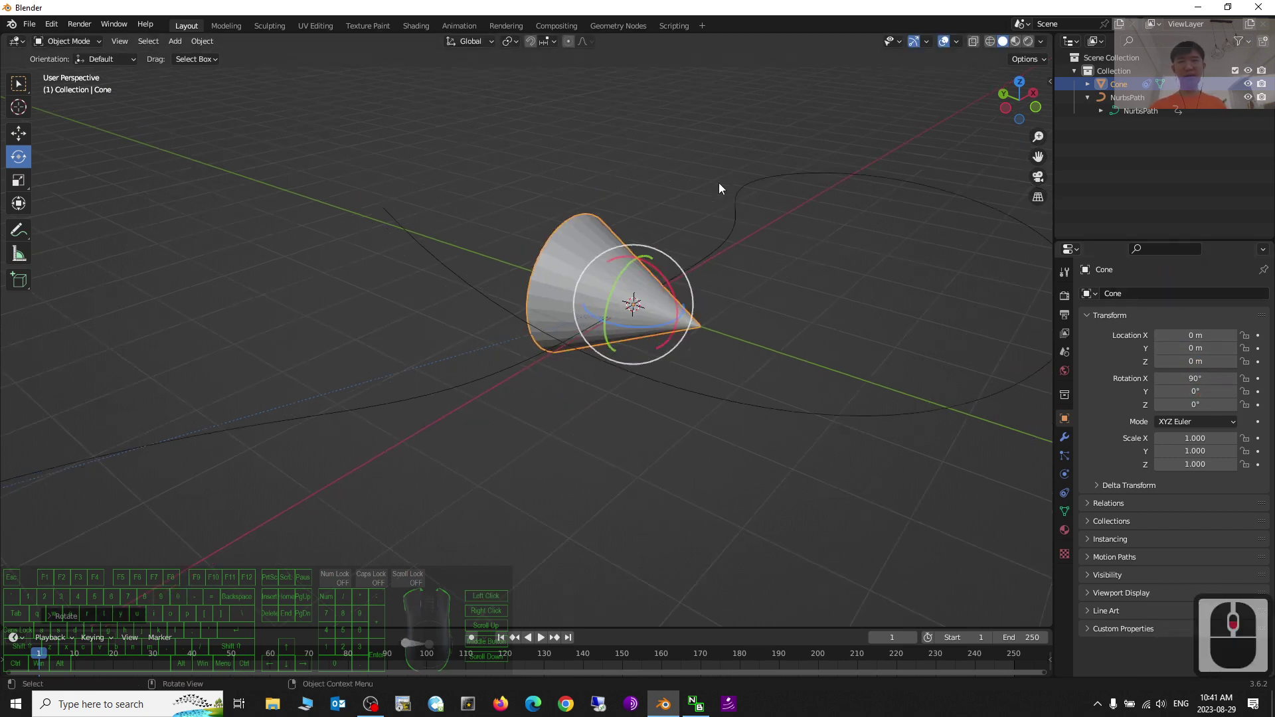
scroll(749, 239, "down", 1)
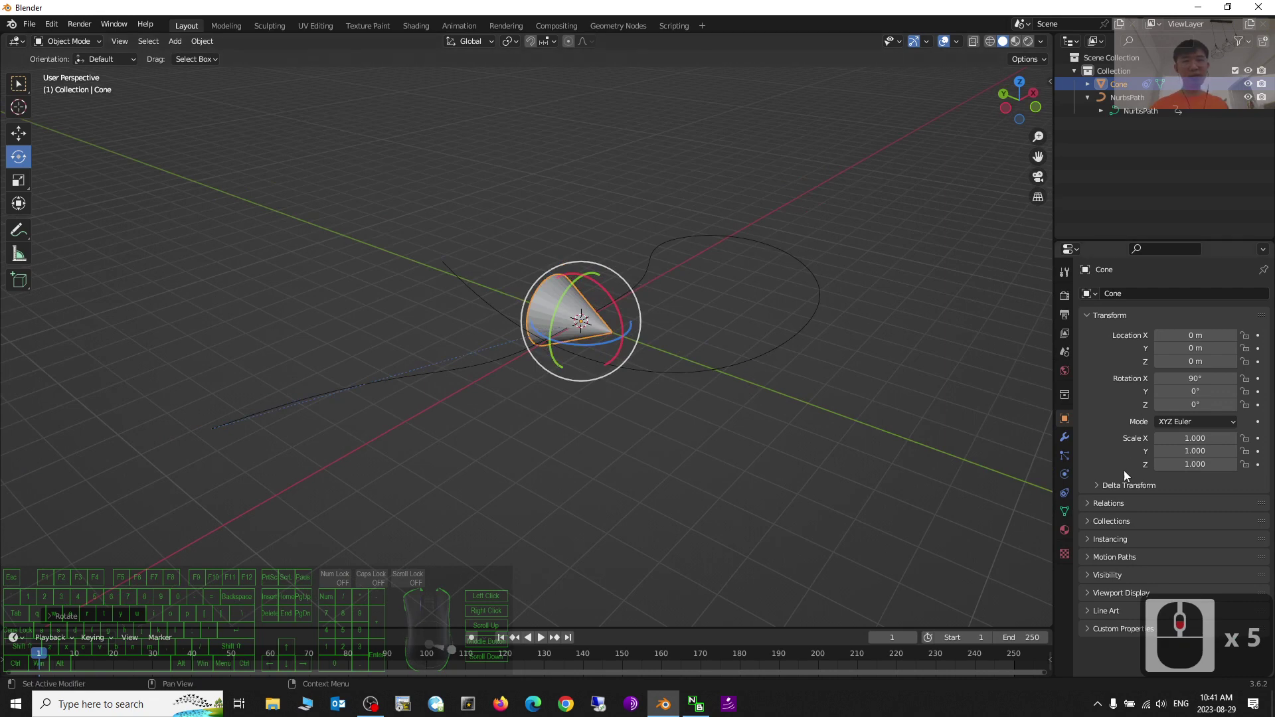
left_click(1065, 492)
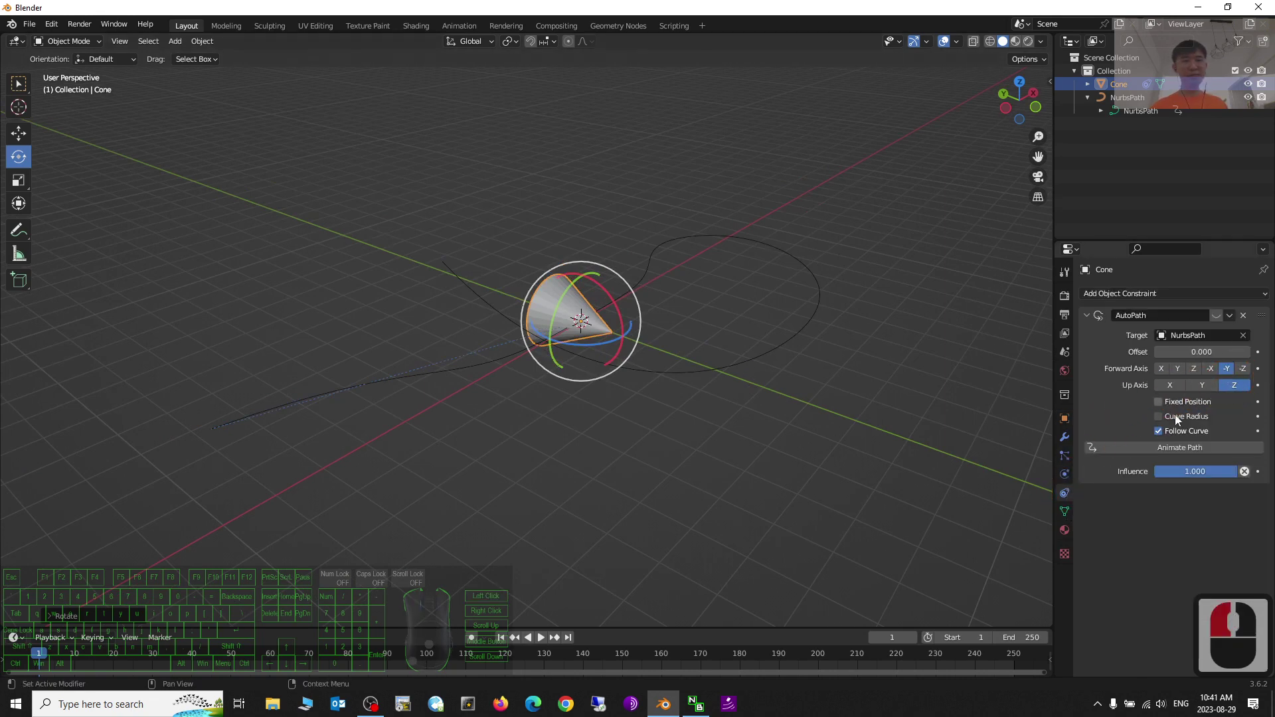
Re-enable AutoPath and play the animation, pausing at frame 71.
left_click(1217, 314)
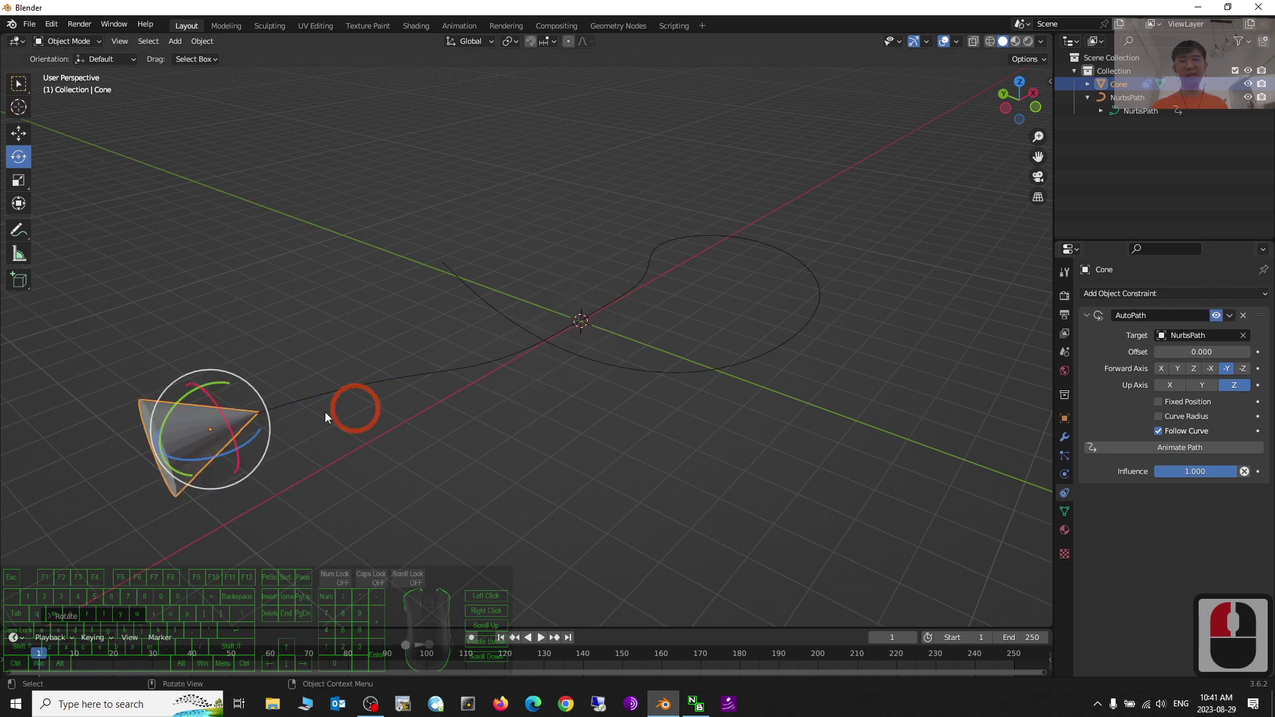
left_click(542, 638)
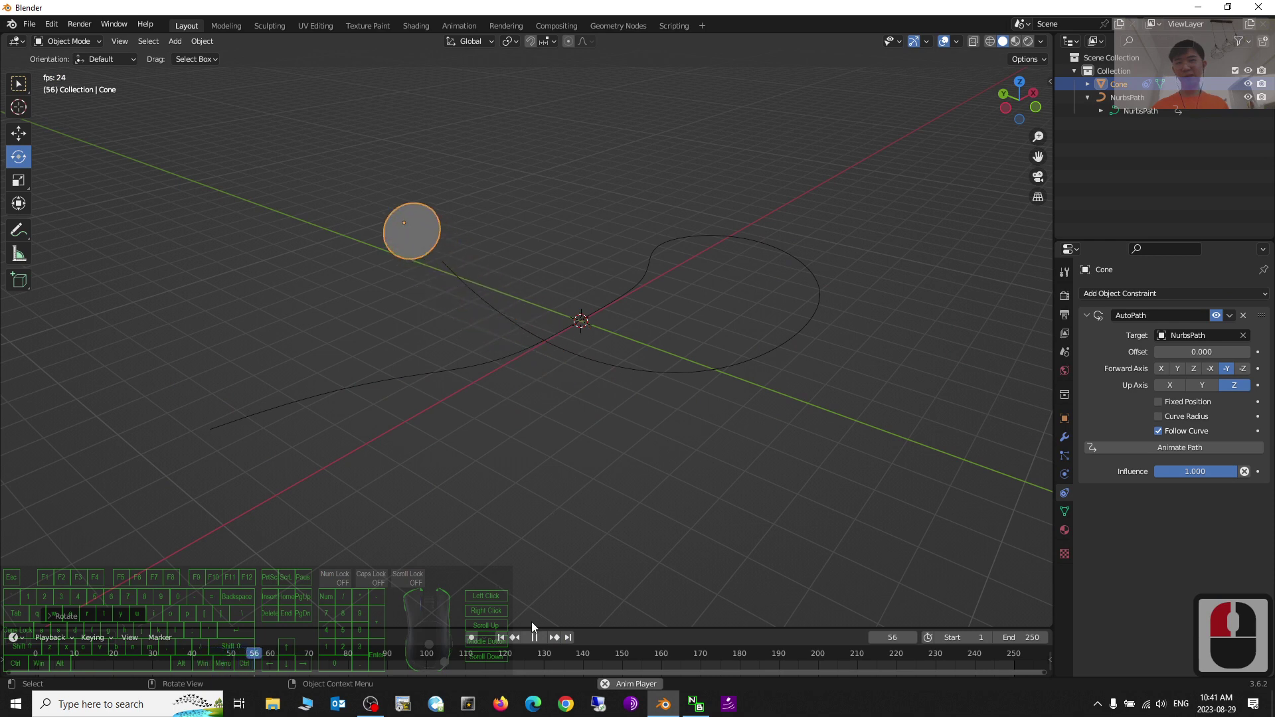
left_click(534, 638)
scroll(639, 328, "up", 4)
scroll(792, 325, "down", 5)
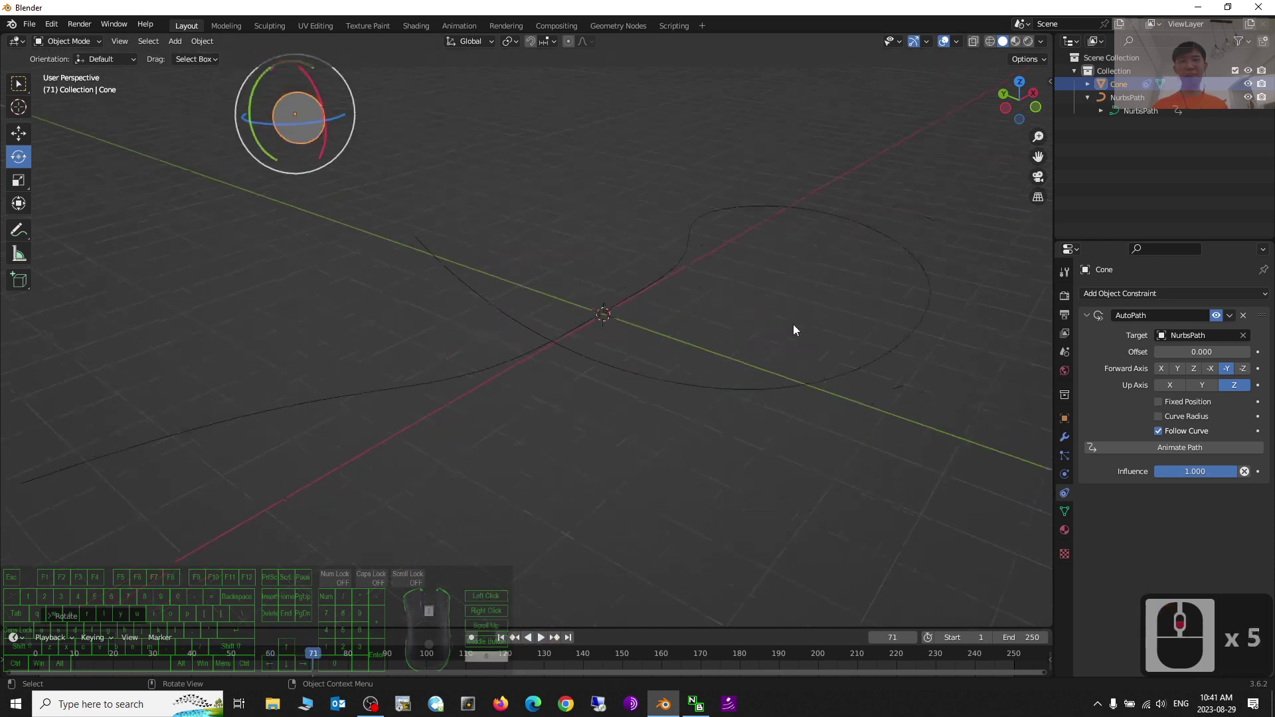
middle_click_drag(659, 382, 727, 406)
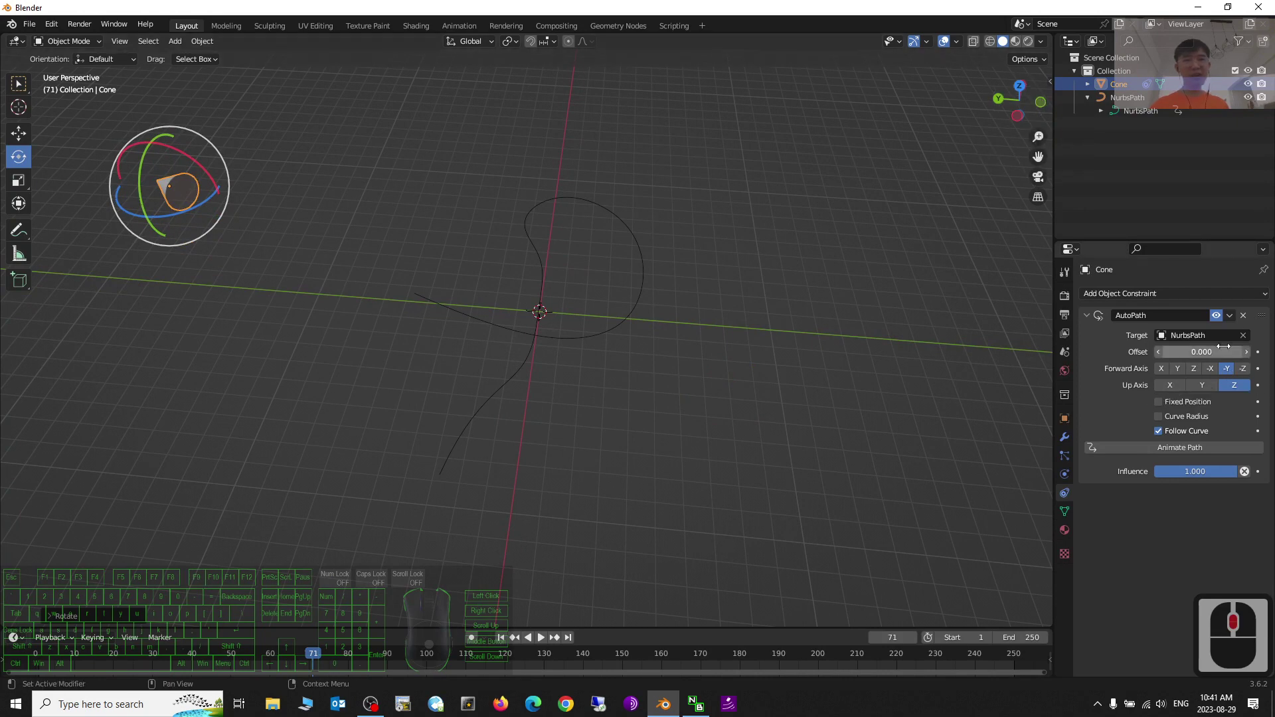
Disable AutoPath, reselect -Y as Forward Axis, re-enable it, and return to frame 1.
left_click(1216, 315)
scroll(663, 229, "up", 7)
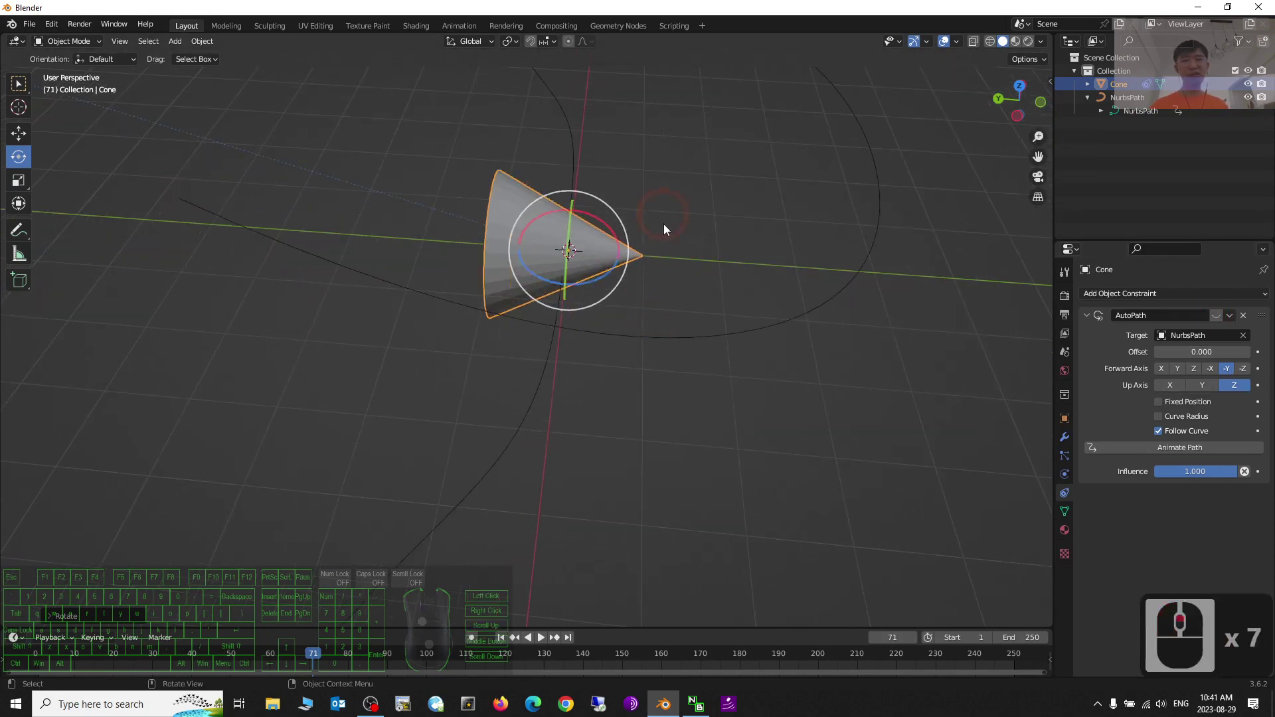
left_click(1228, 369)
scroll(618, 342, "down", 3)
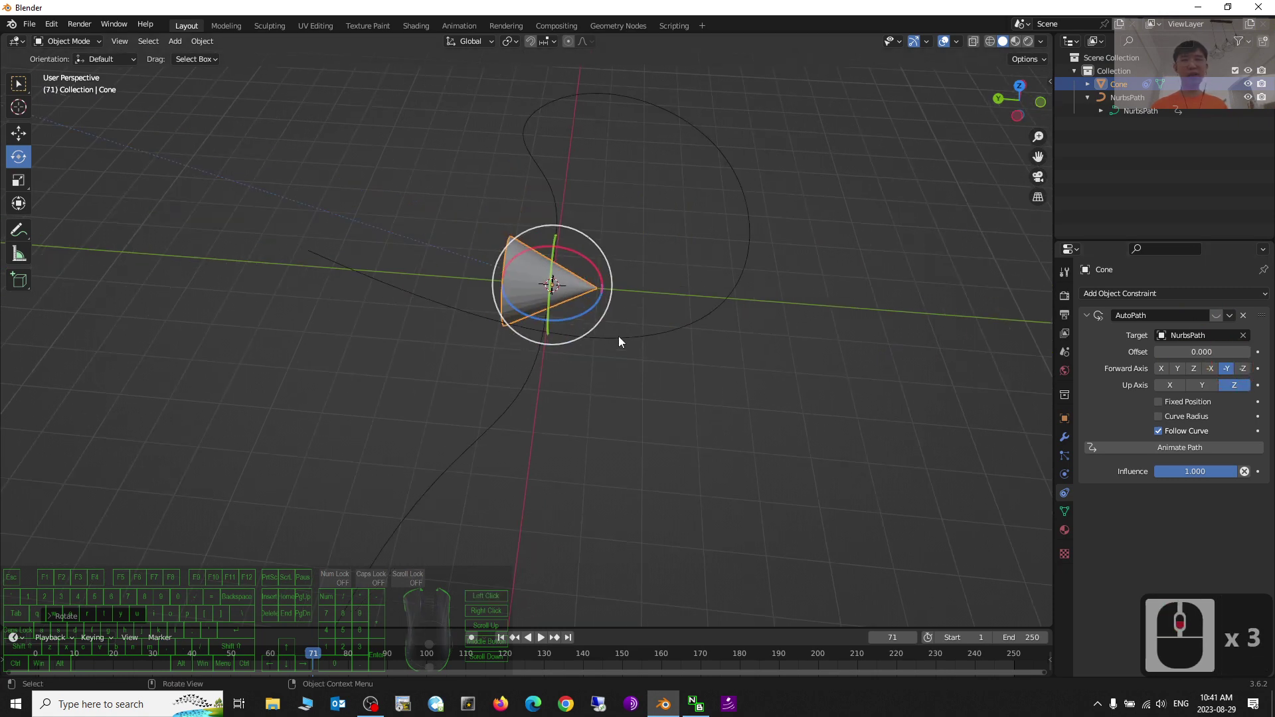
left_click(1217, 319)
middle_click_drag(706, 358, 792, 373)
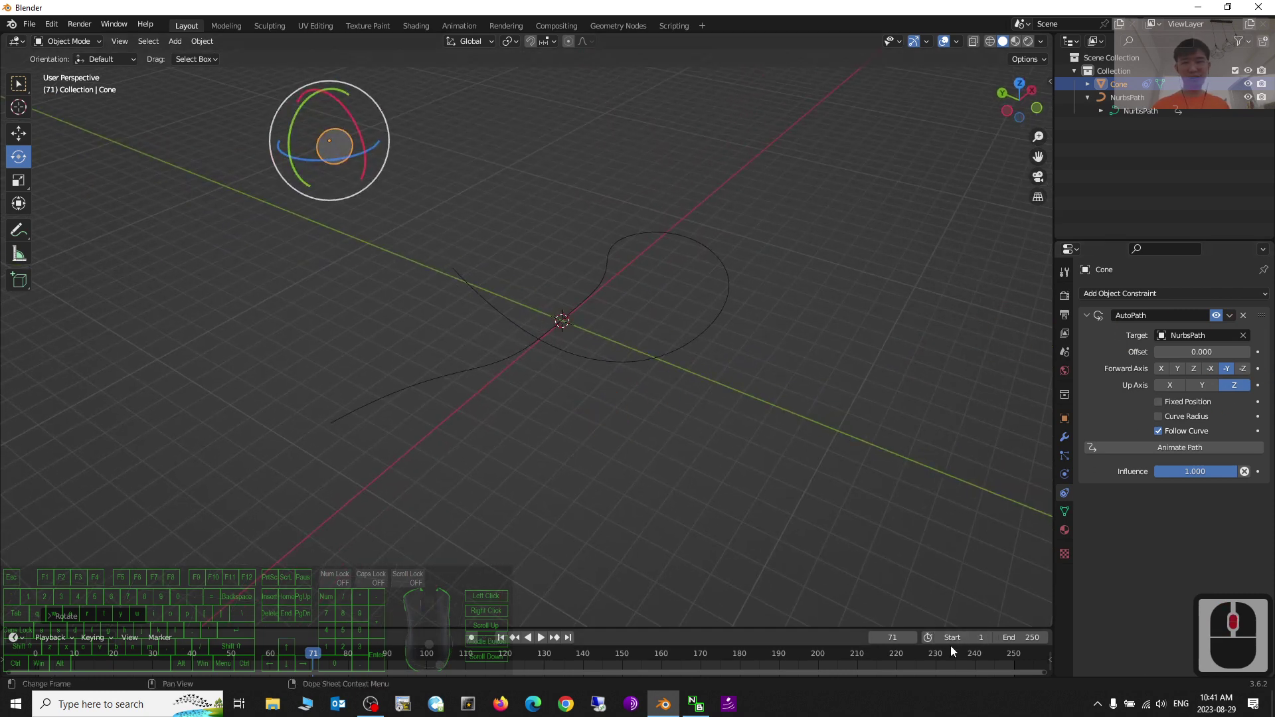
left_click(503, 638)
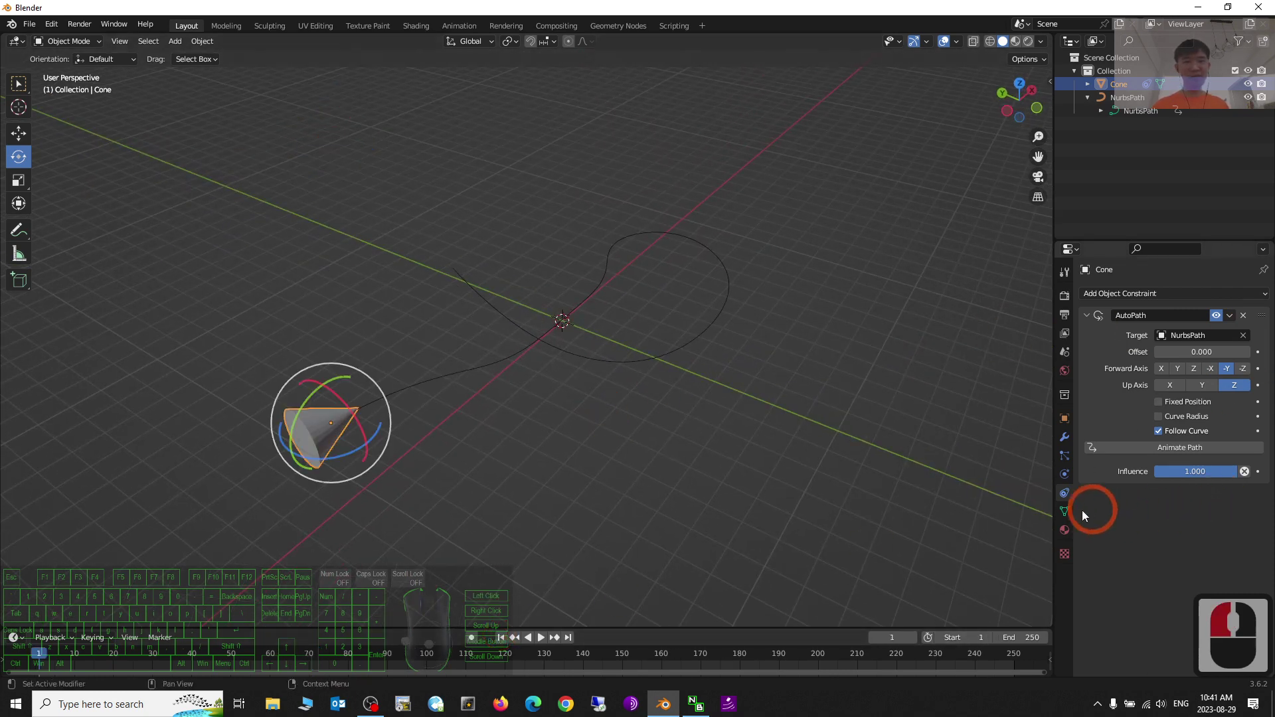
Select the NurbsPath and set its path animation Frames to 300.
left_click(1064, 512)
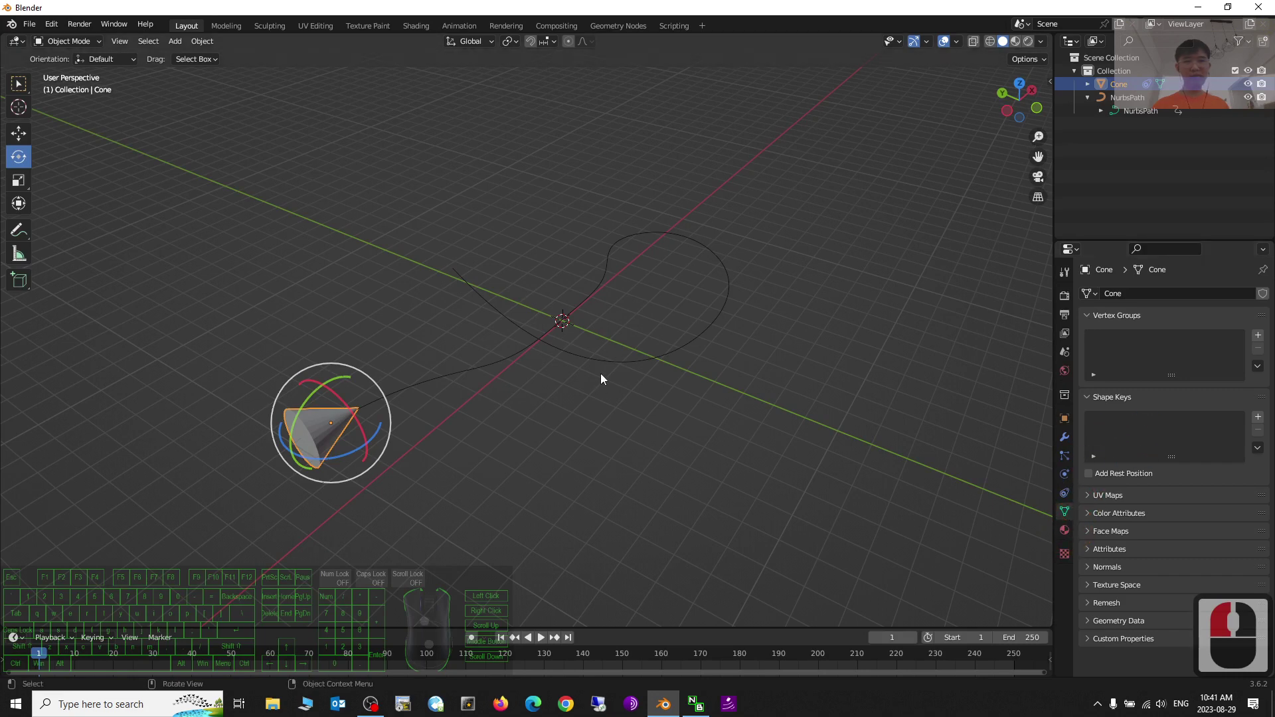
left_click(620, 362)
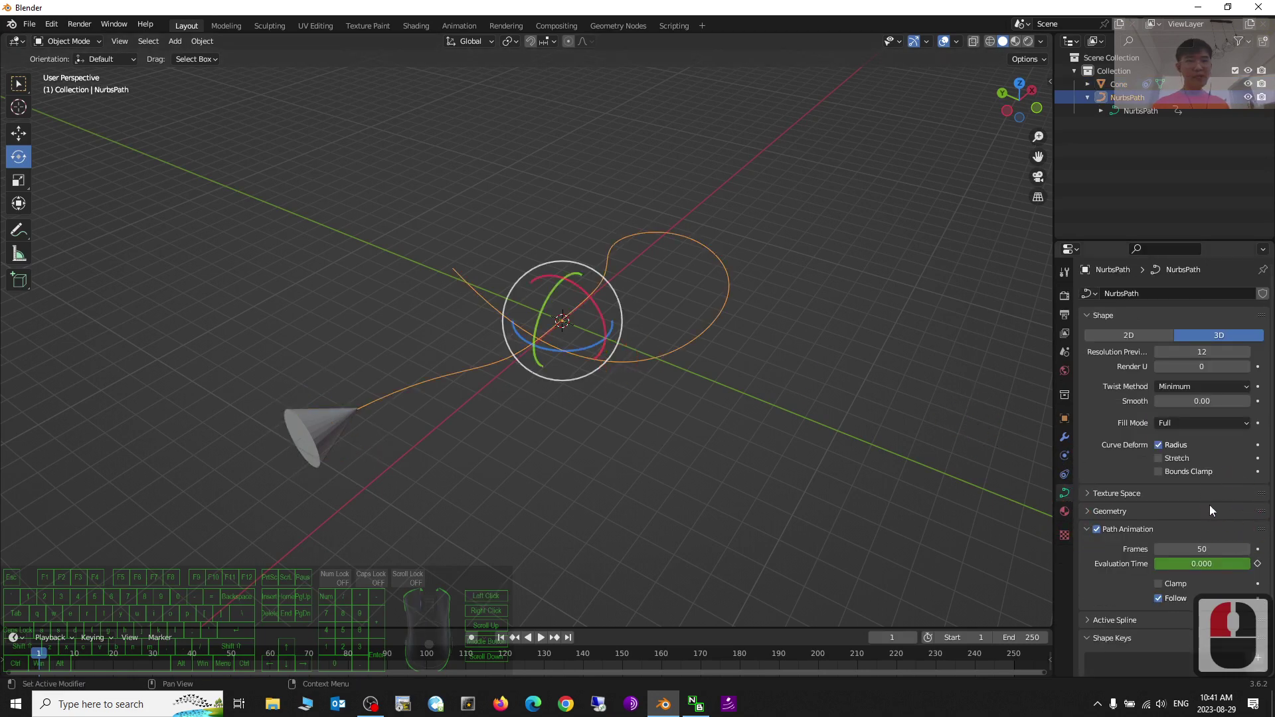
left_click(1207, 550)
type("300")
key("Return")
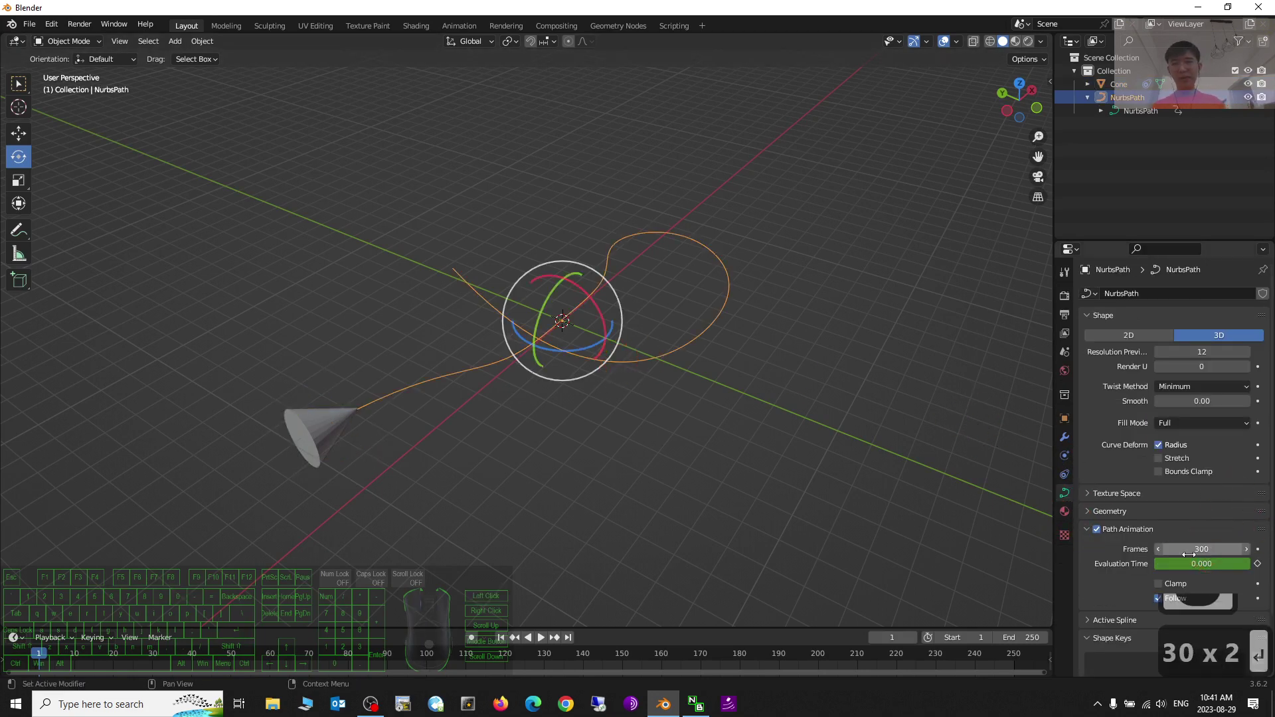
Play the 300-frame animation, orbiting the view to watch the cone travel.
scroll(716, 499, "up", 12)
middle_click_drag(707, 427, 740, 427, "shift")
scroll(634, 442, "up", 4)
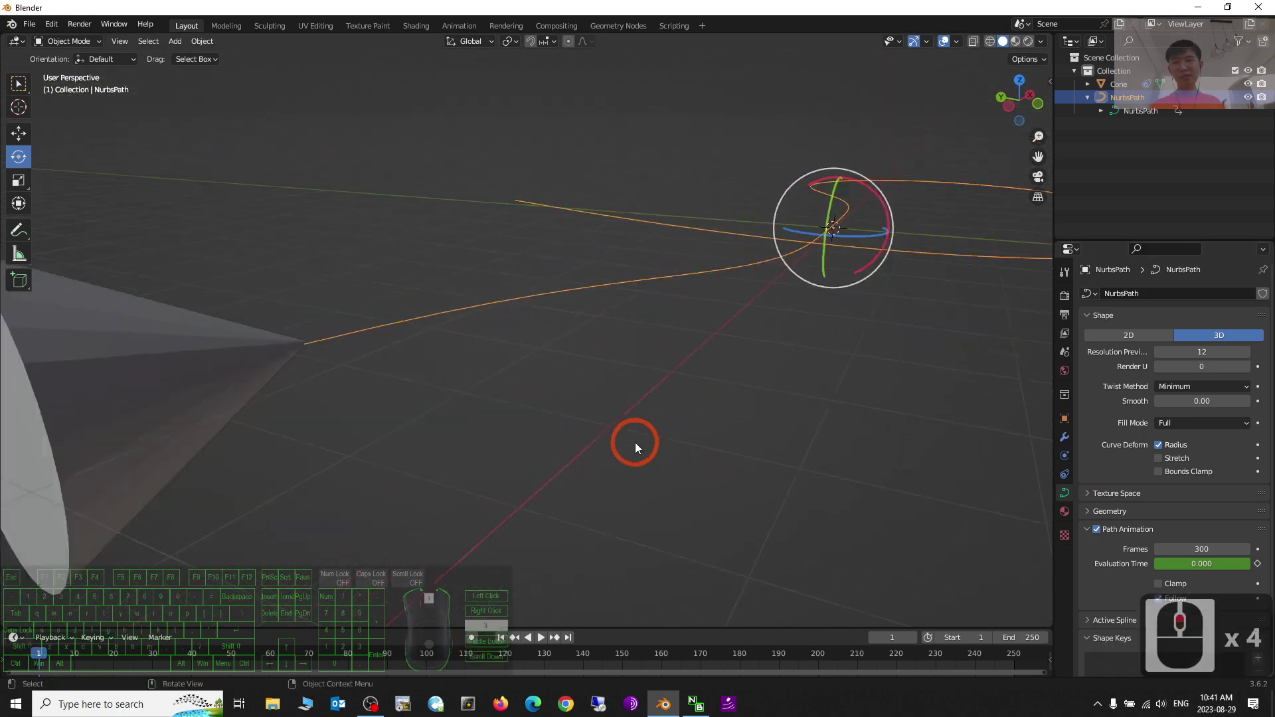
middle_click_drag(634, 442, 563, 620)
left_click(543, 638)
middle_click_drag(654, 450, 962, 370)
middle_click_drag(760, 362, 868, 321)
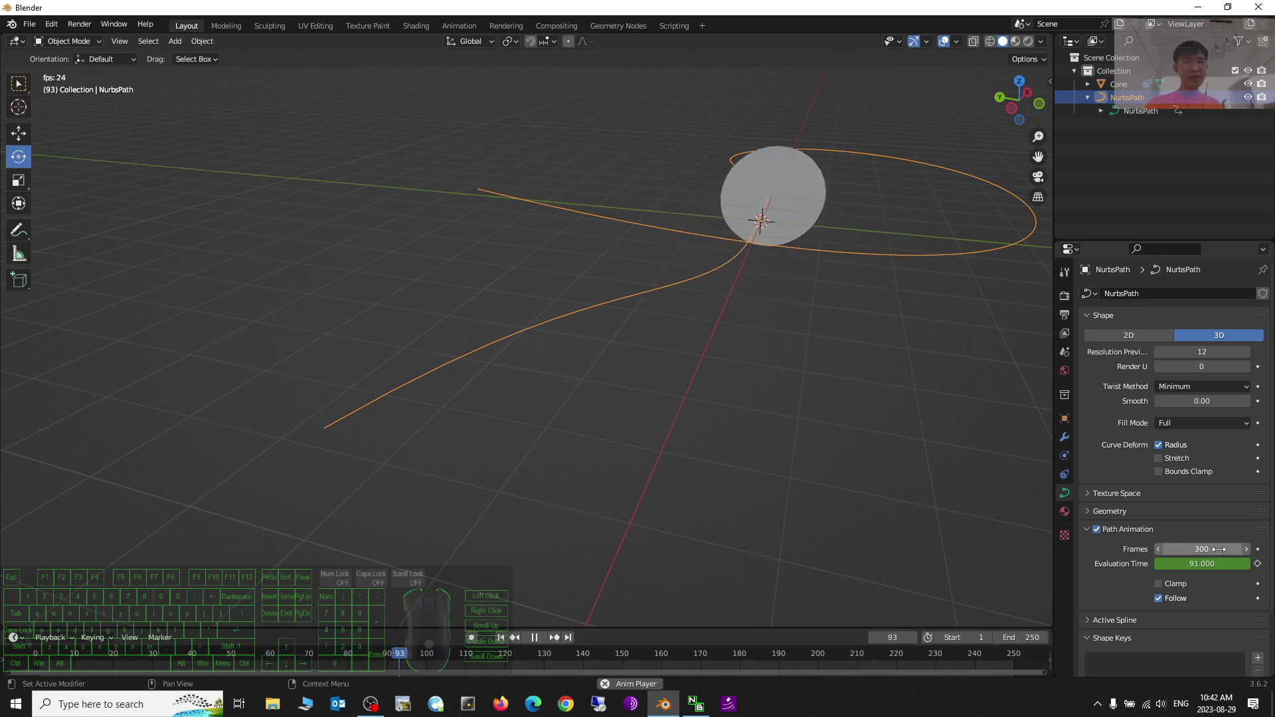
Pause playback and set the path animation Frames to 250.
left_click(535, 637)
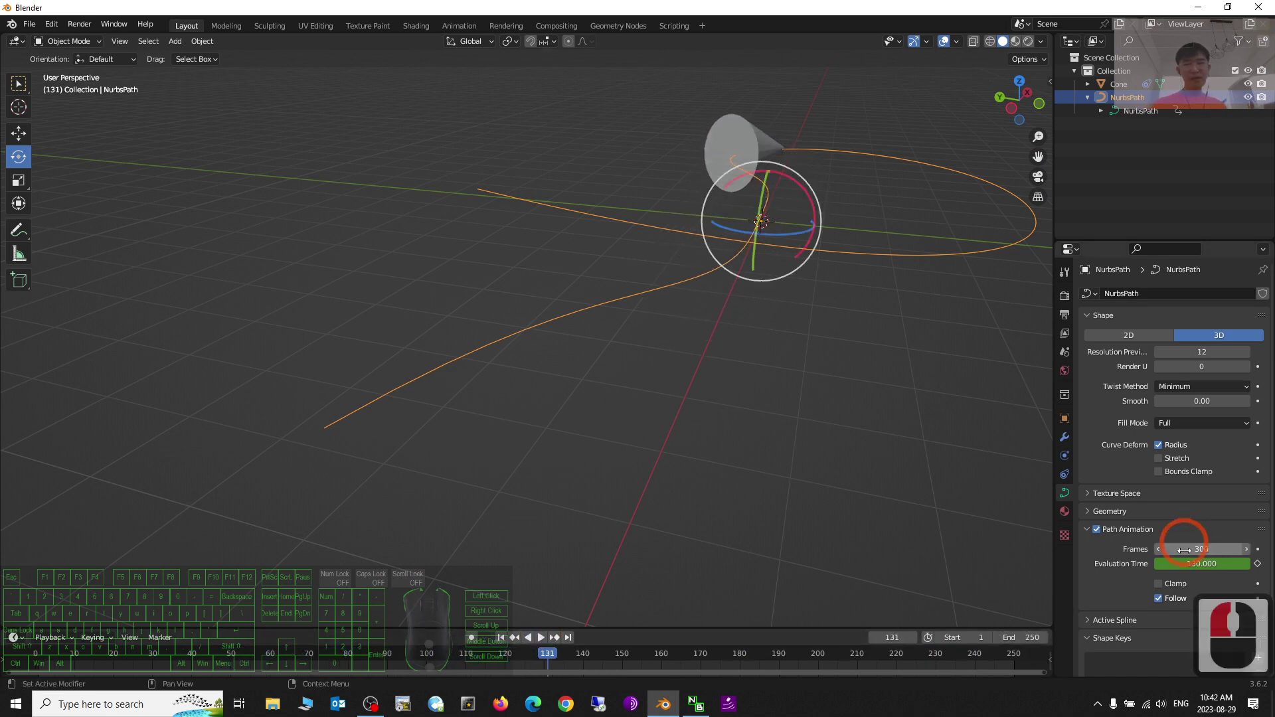
double_click(1188, 549)
type("250")
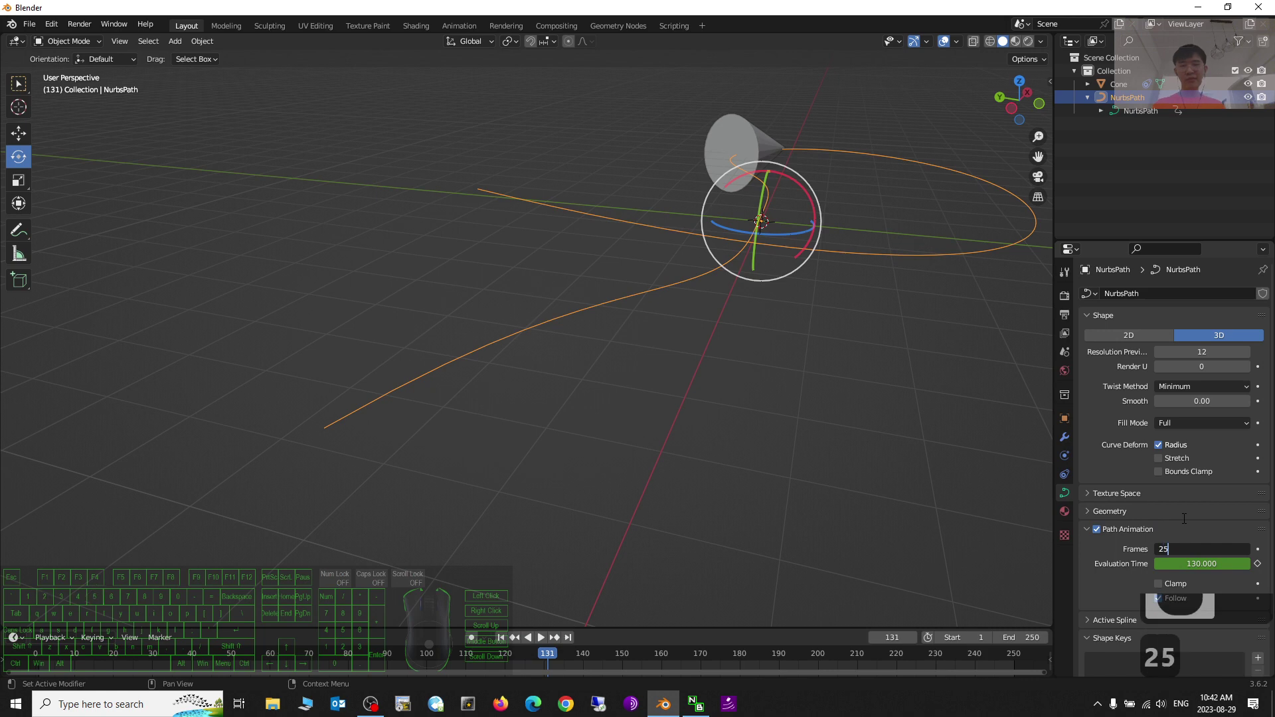
key("Return")
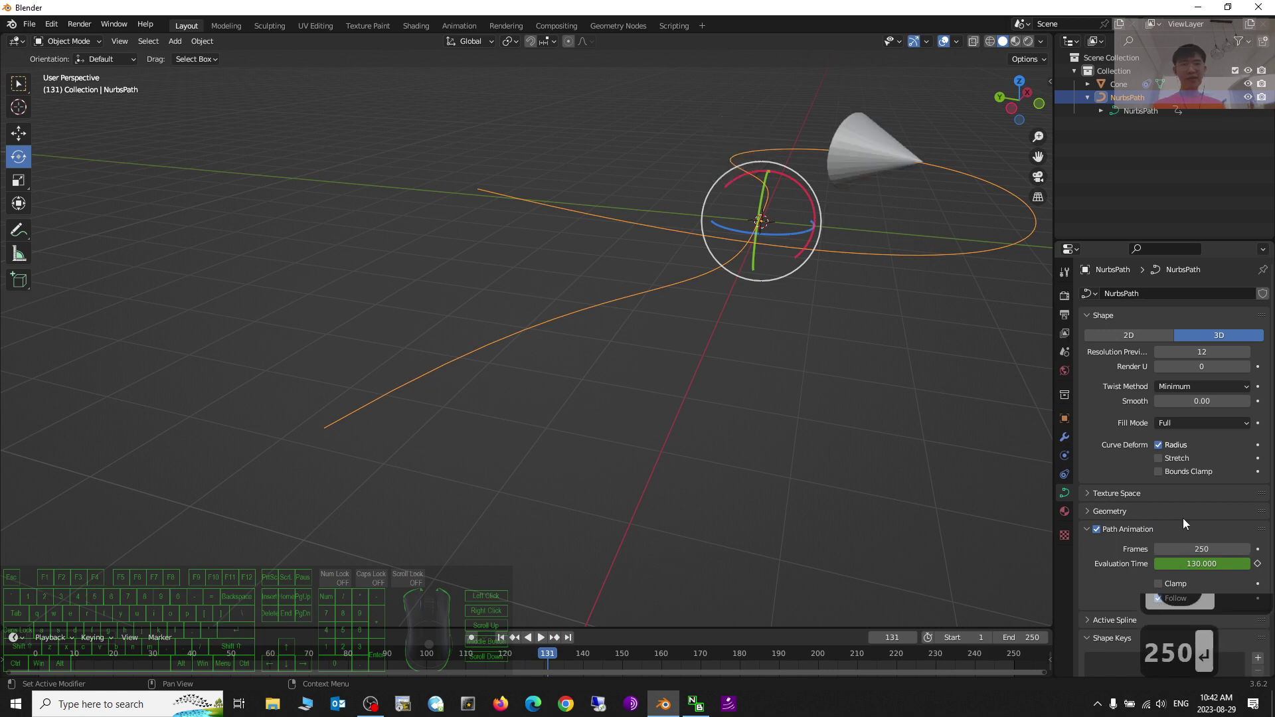
Replay the 250-frame animation from frame 1, then stop and rewind to frame 1.
left_click(500, 637)
left_click(541, 637)
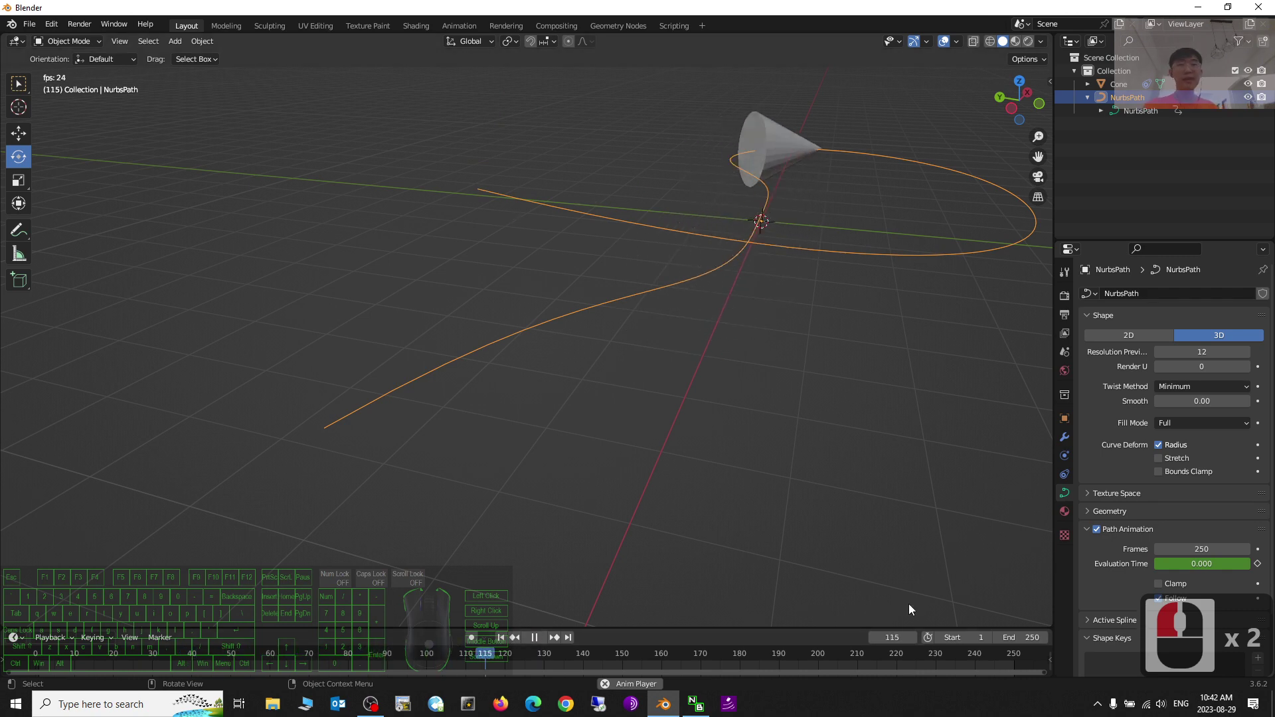
middle_click_drag(845, 284, 726, 317)
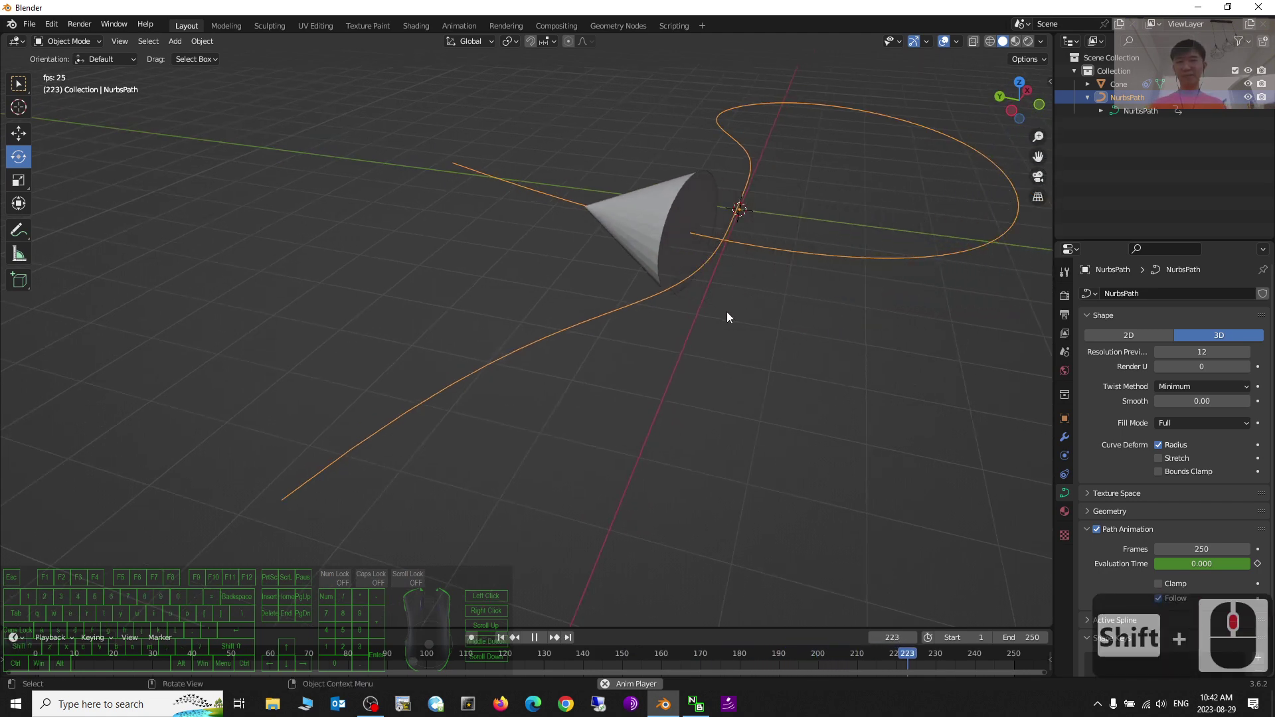
left_click(533, 638)
left_click(504, 638)
scroll(652, 464, "down", 10)
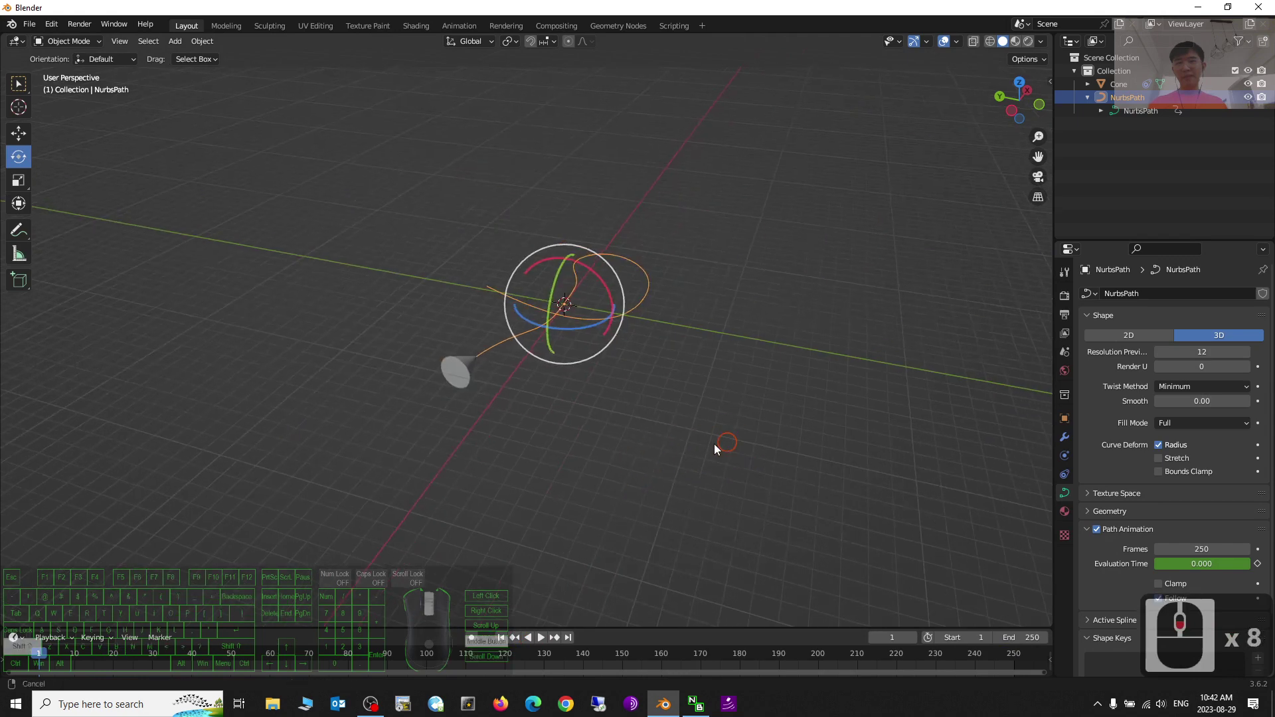
middle_click_drag(715, 443, 79, 683)
scroll(821, 419, "up", 3)
scroll(592, 476, "down", 4)
Launch a new Blender session by searching 'blender' in Windows.
left_click(86, 701)
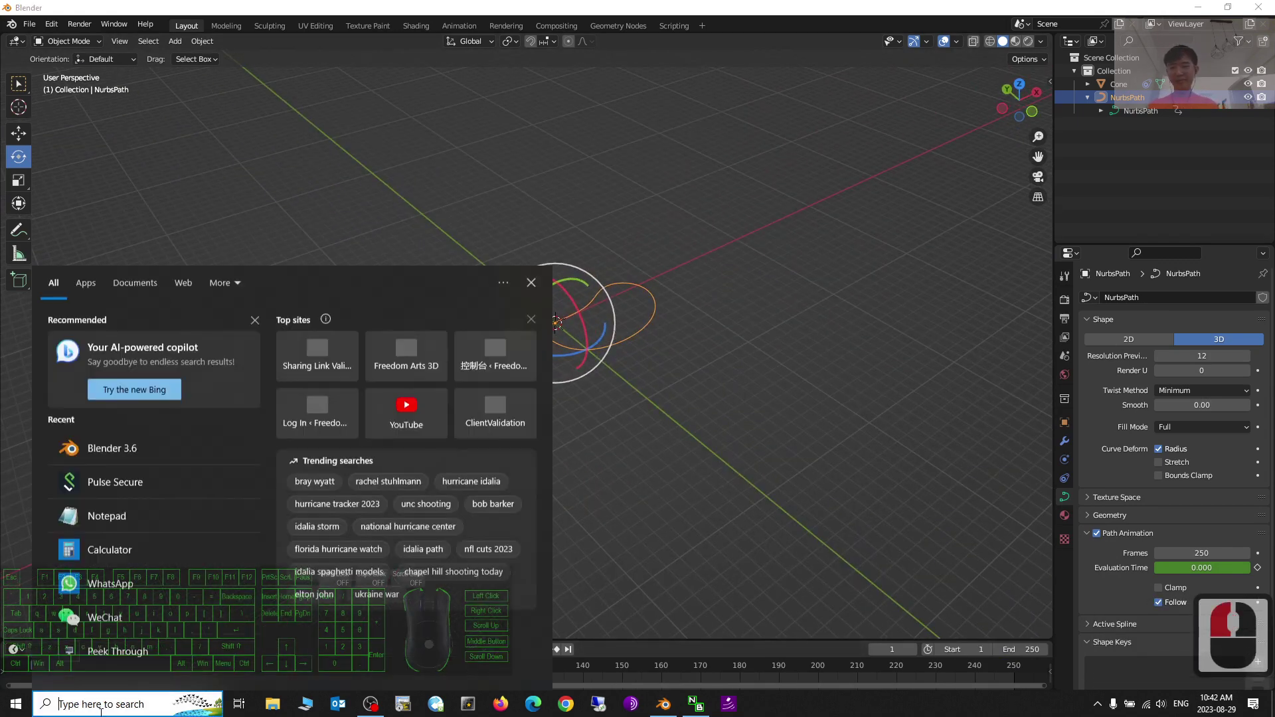
type("blender")
key("Return")
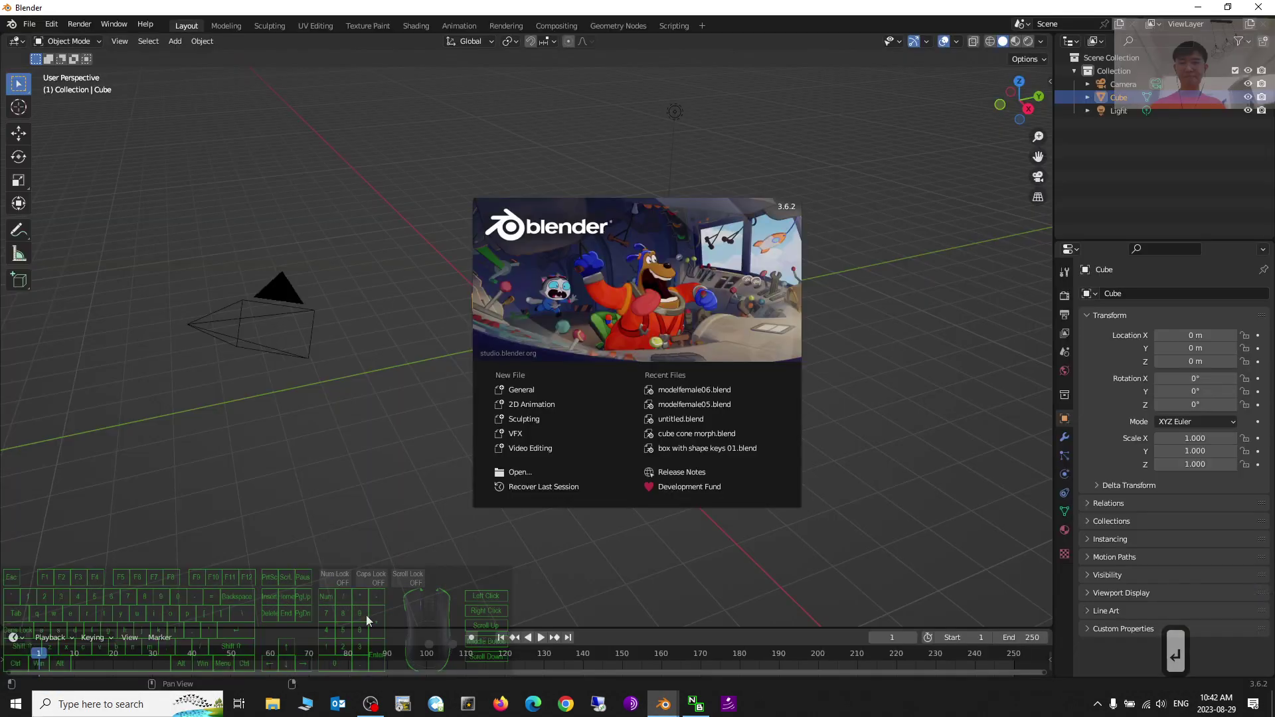
Dismiss the splash screen, select all, and delete the default camera, cube and light.
left_click(401, 469)
scroll(551, 415, "up", 4)
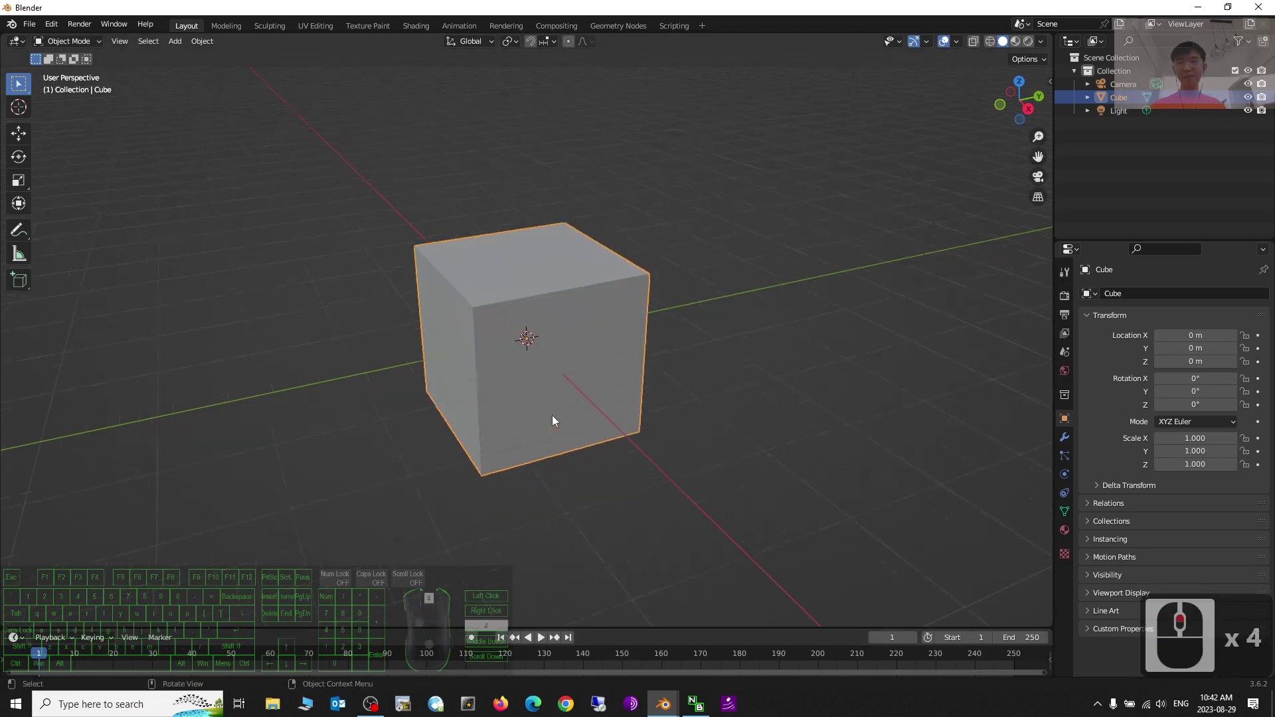
scroll(552, 416, "down", 4)
left_click(530, 481)
key("a")
key("Print")
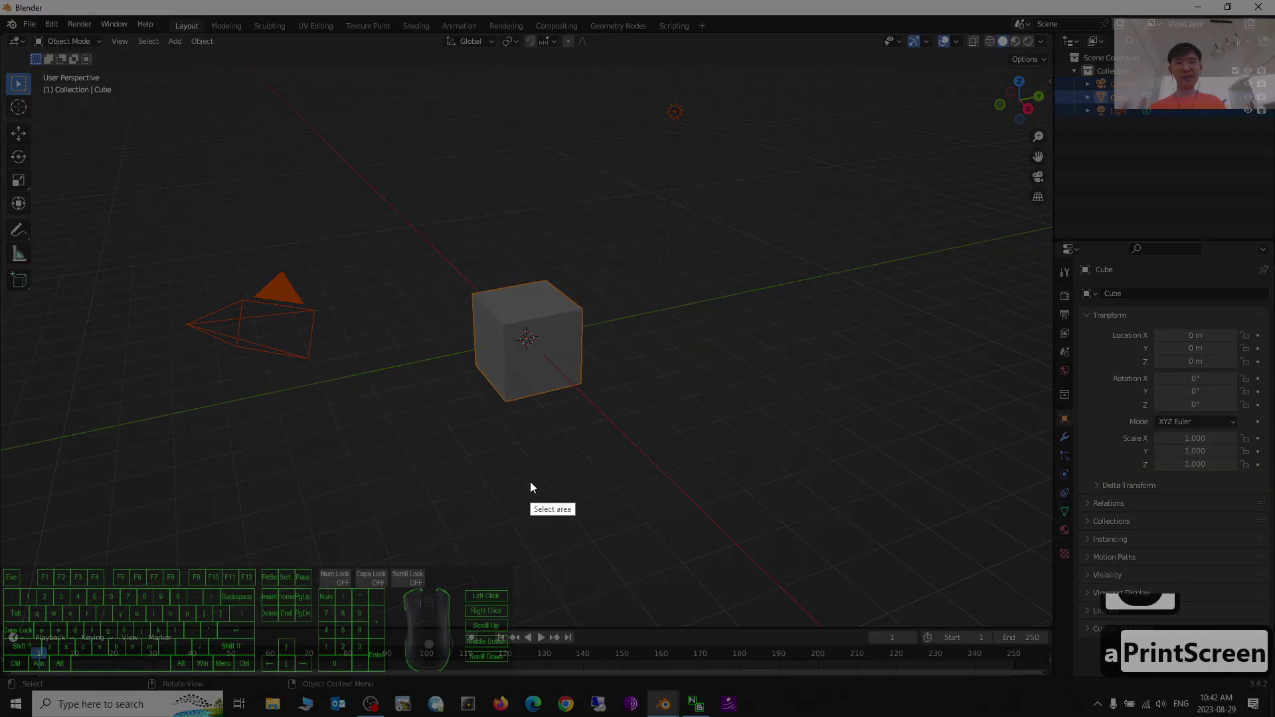
key("Escape")
key("a")
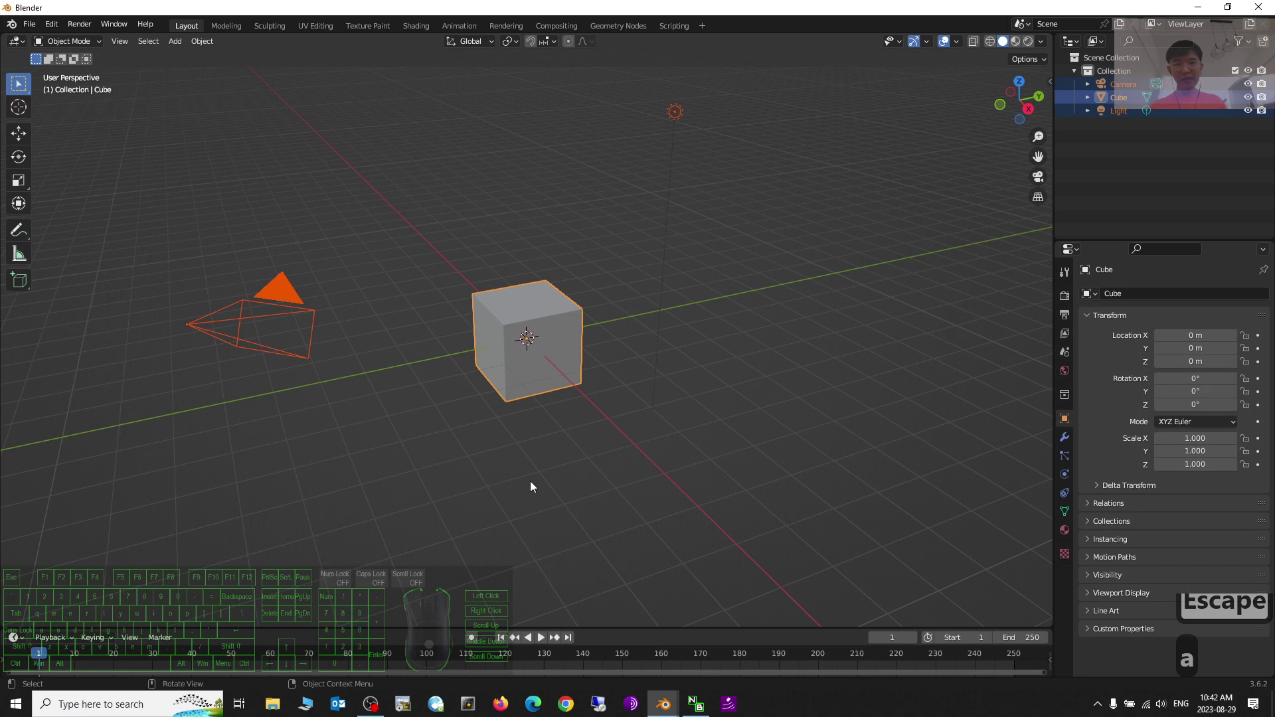
key("Delete")
Add a new cube through Add > Mesh > Cube and orbit around it.
left_click(176, 41)
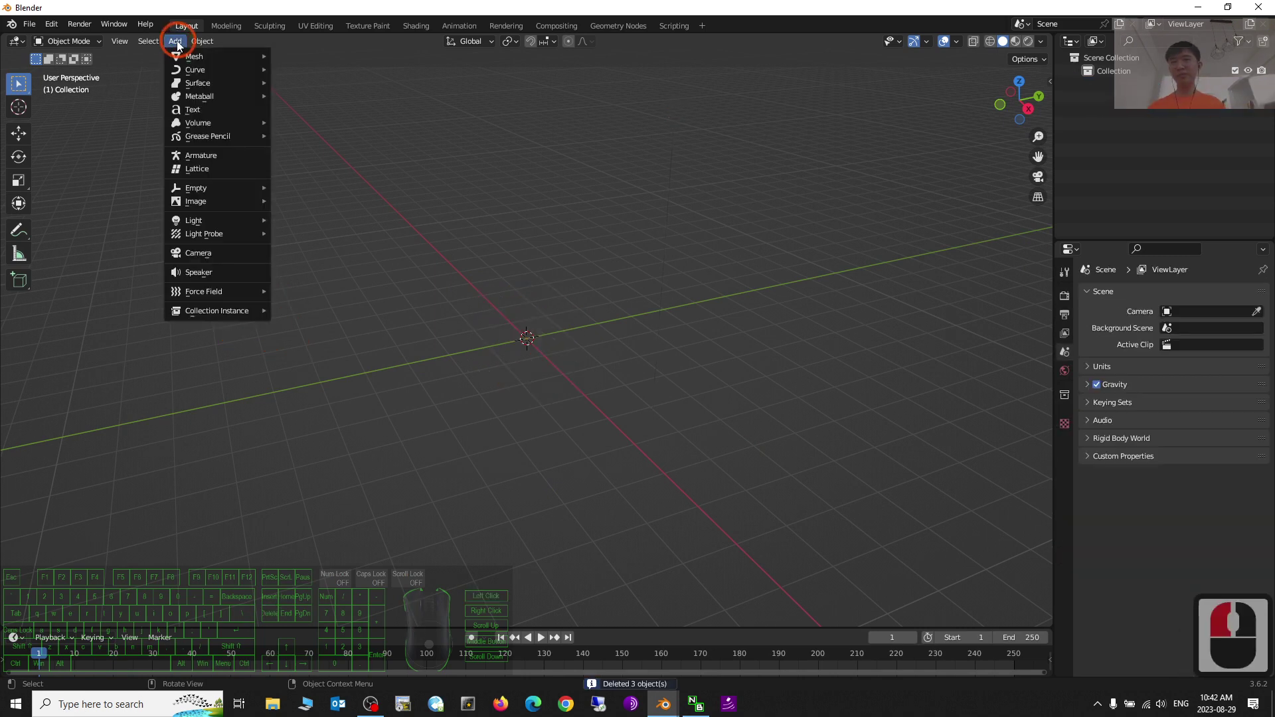
left_click(191, 61)
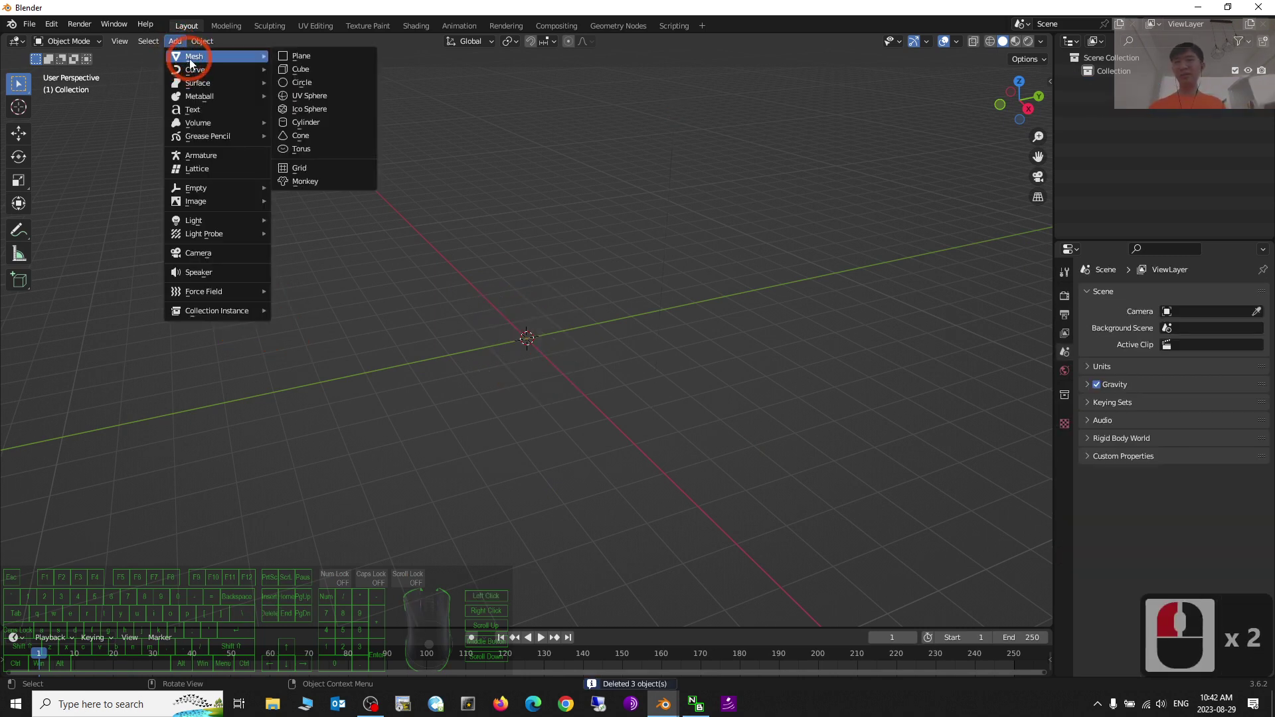
left_click(312, 69)
left_click(588, 325)
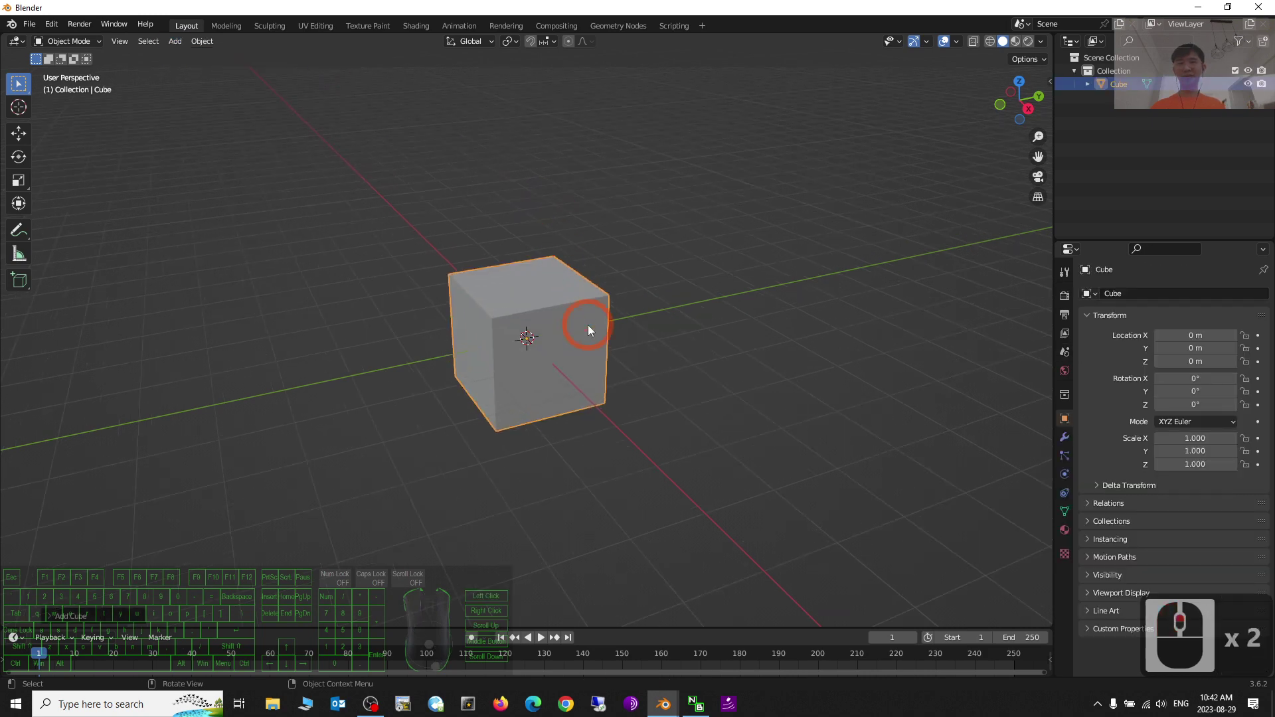
middle_click_drag(699, 333, 667, 360)
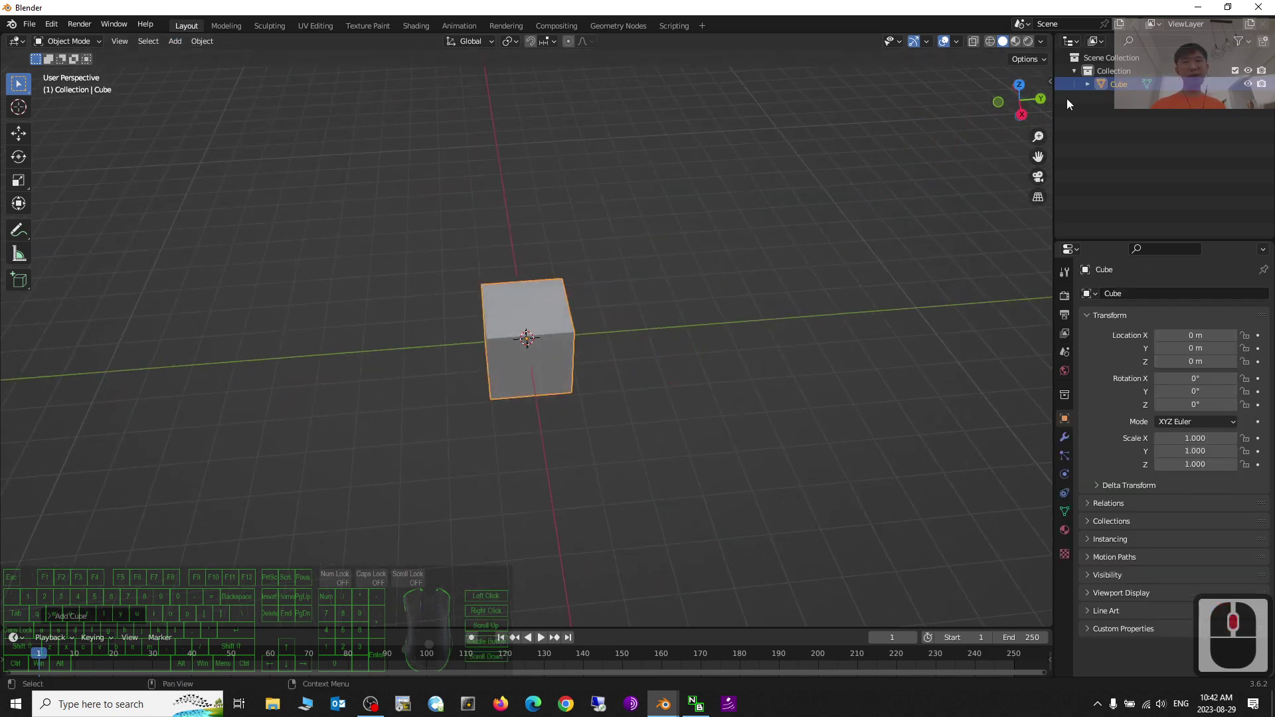
middle_click_drag(784, 330, 738, 305)
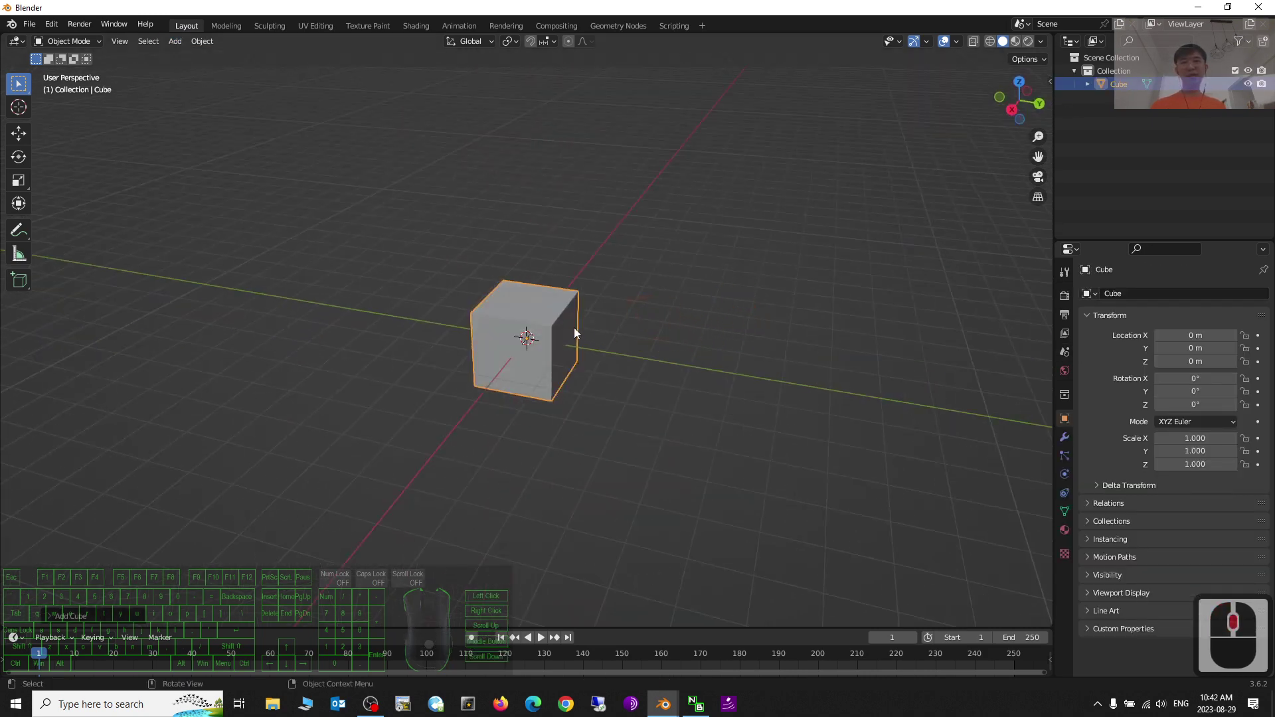
scroll(715, 329, "up", 4)
In Edit Mode, extrude the cube's right face and scale its end face smaller.
left_click(74, 42)
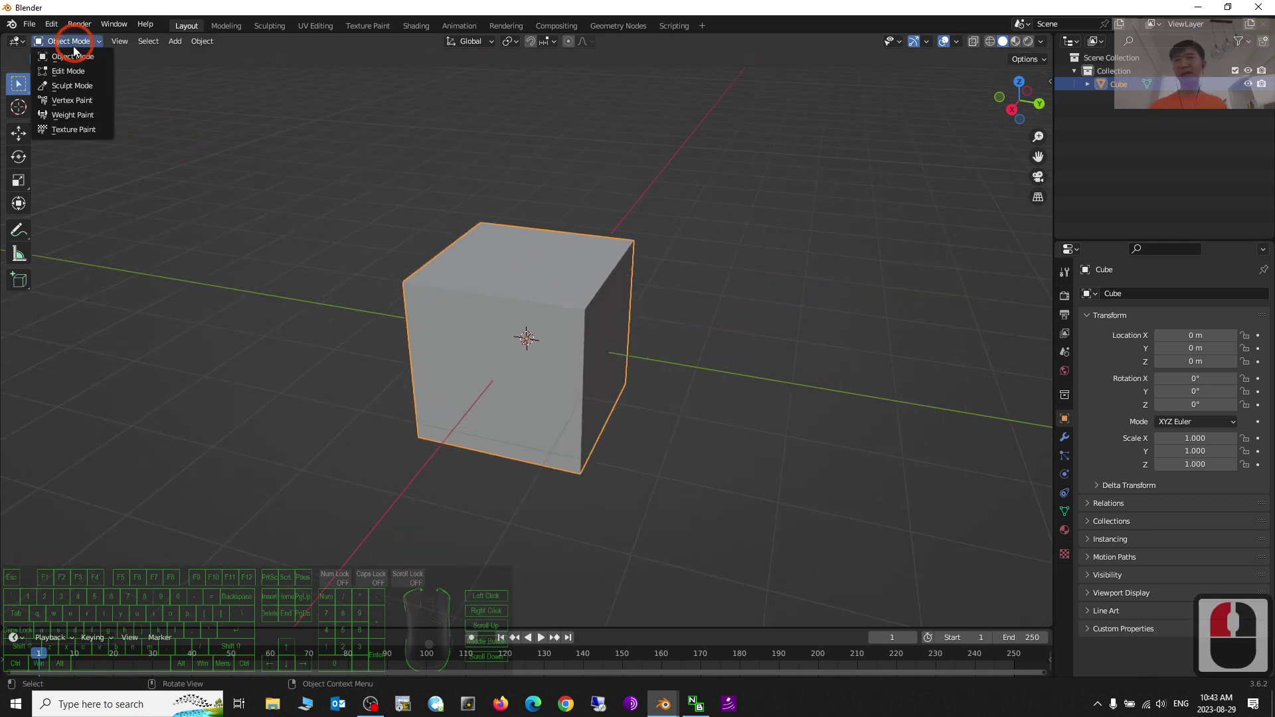
left_click(49, 70)
middle_click_drag(805, 375, 799, 345)
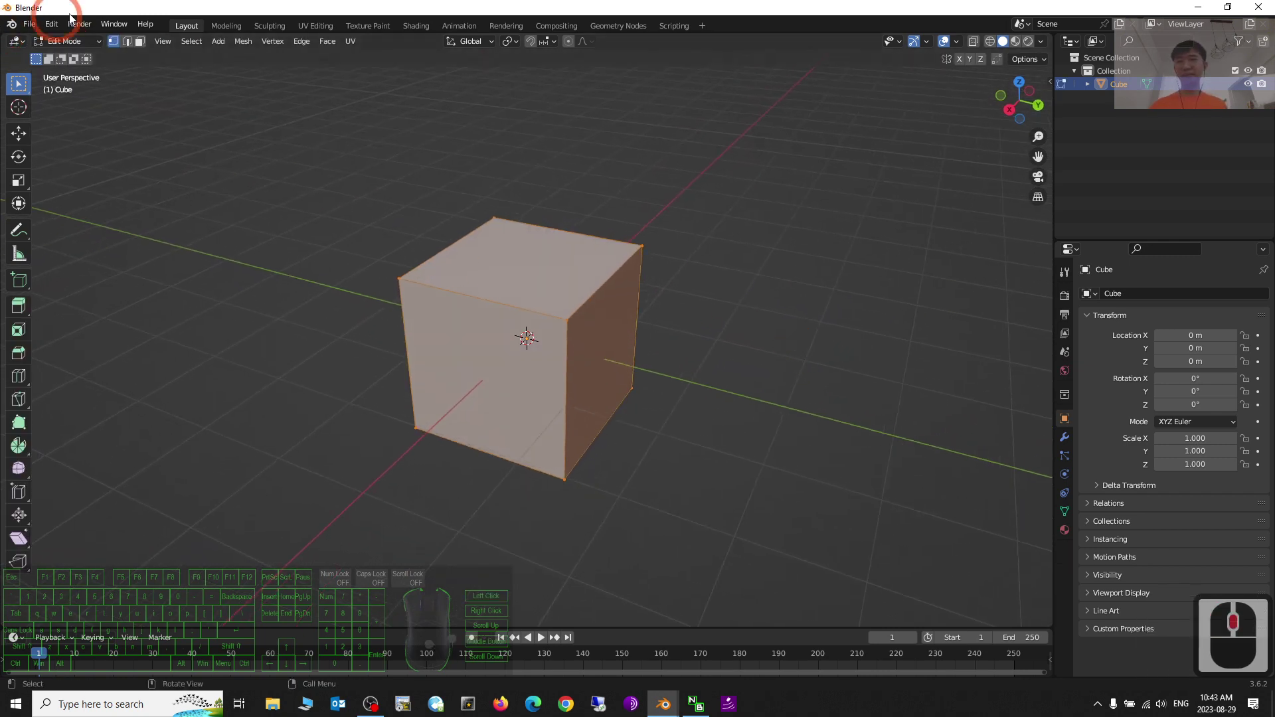
left_click(611, 355)
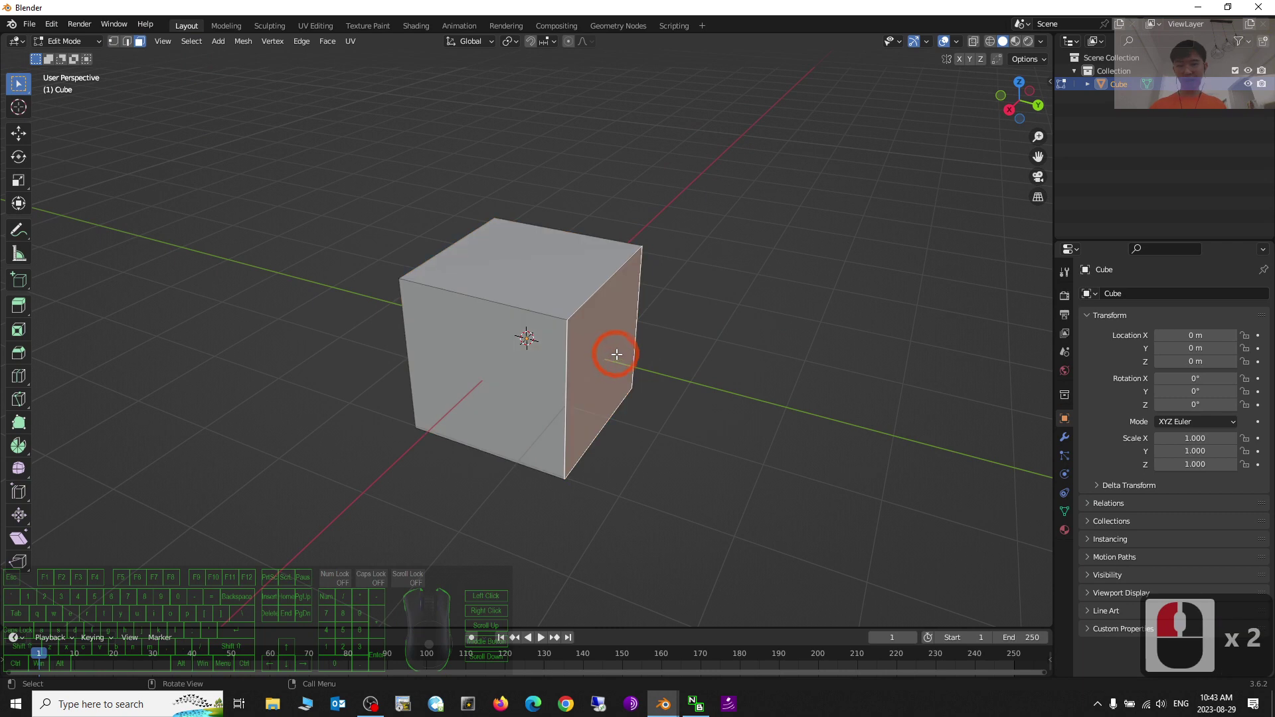
key("e")
left_click(726, 370)
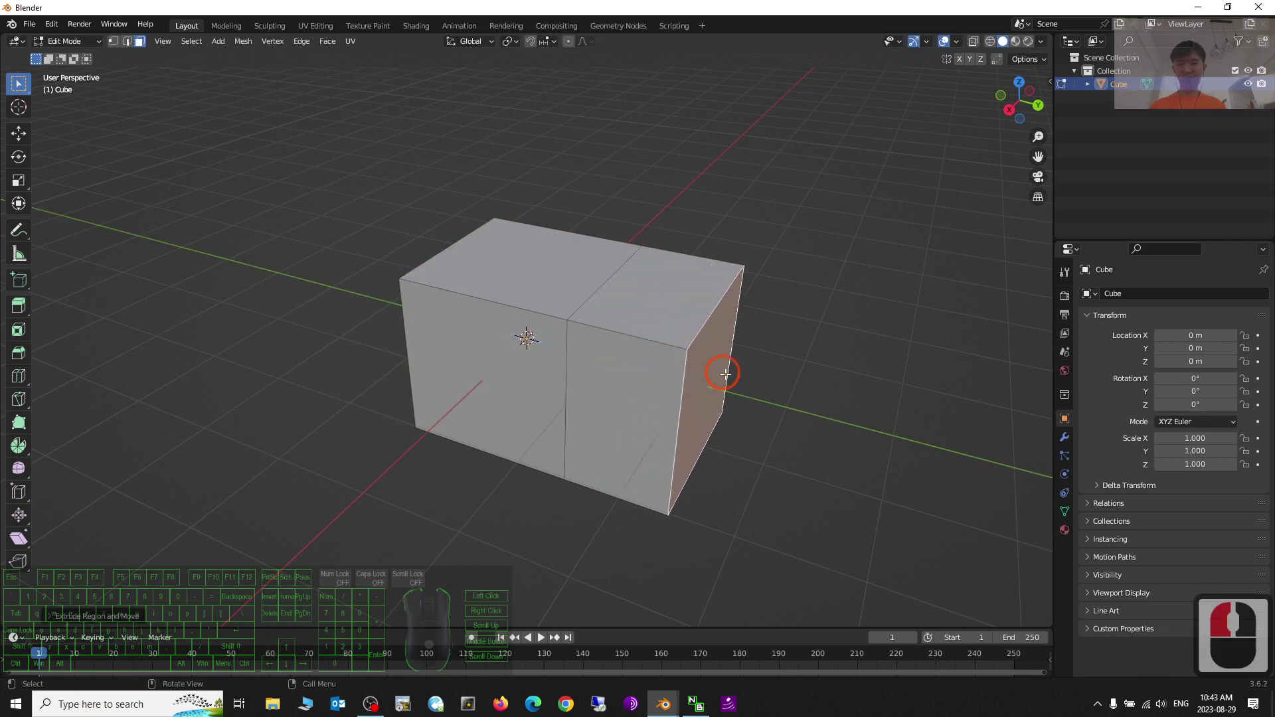
key("s")
left_click(748, 407)
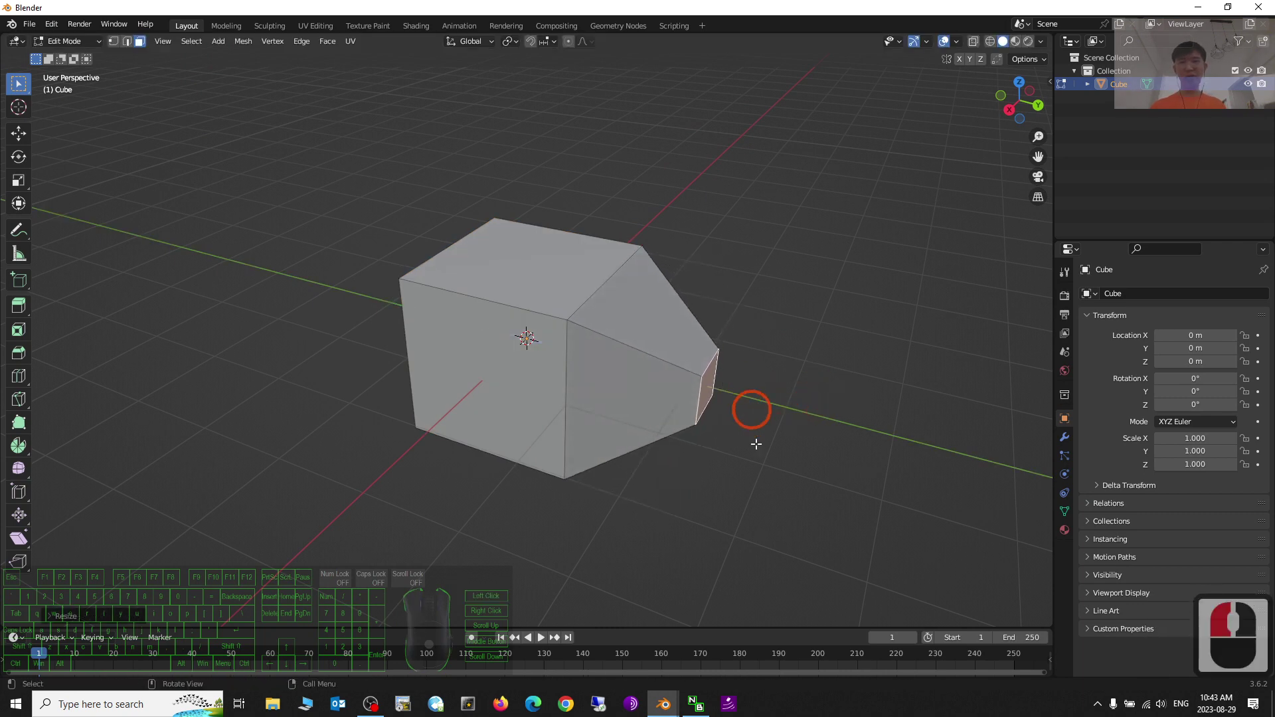
Extrude the opposite left face and scale its end face larger.
middle_click_drag(748, 407, 695, 480)
middle_click_drag(469, 356, 551, 373)
key("e")
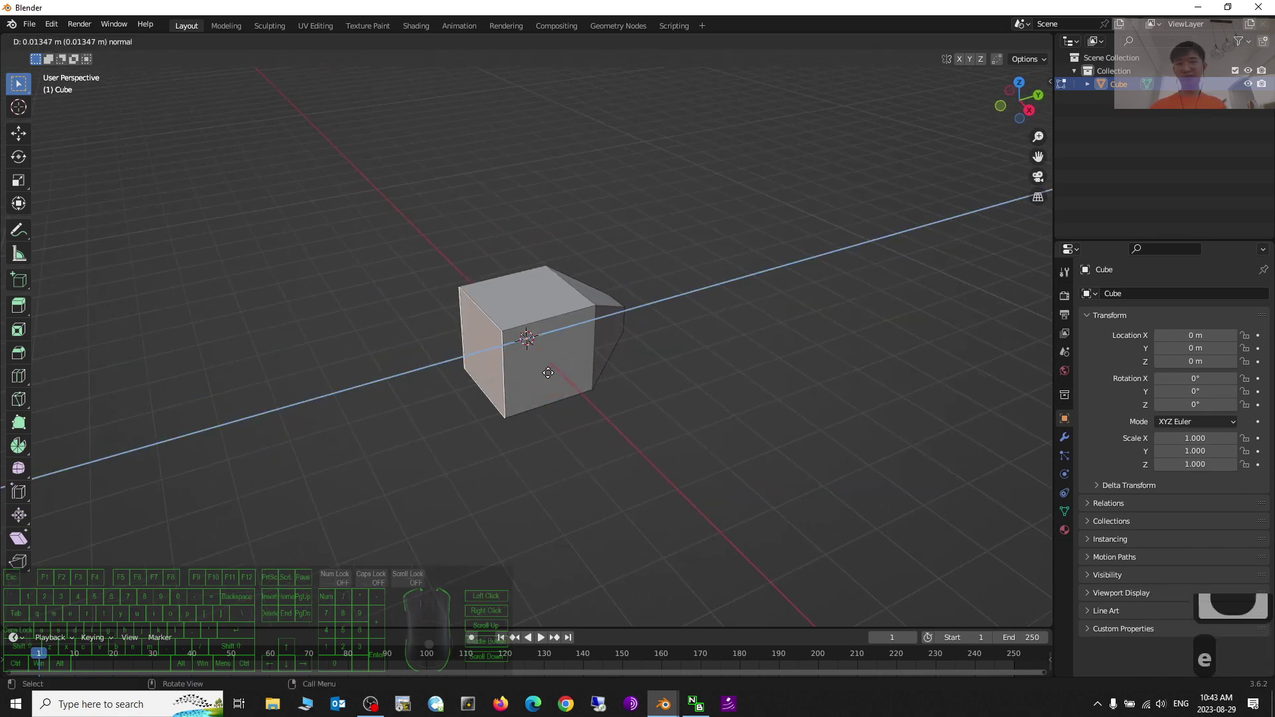
left_click(512, 379)
key("s")
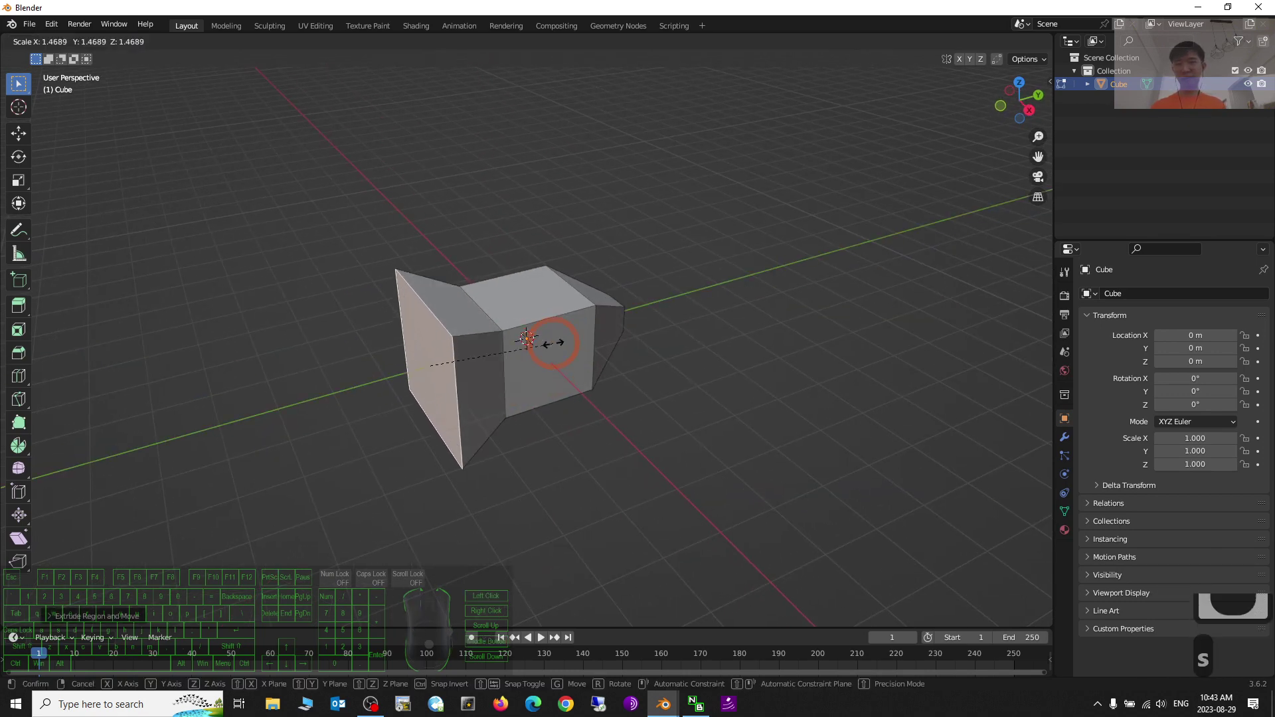
left_click(561, 347)
Inspect the extruded mesh from several angles, including a top orthographic view.
mouse_move(734, 378)
middle_mouse_down()
mouse_move(705, 404)
mouse_move(746, 364)
middle_mouse_up()
scroll(739, 339, "down", 4)
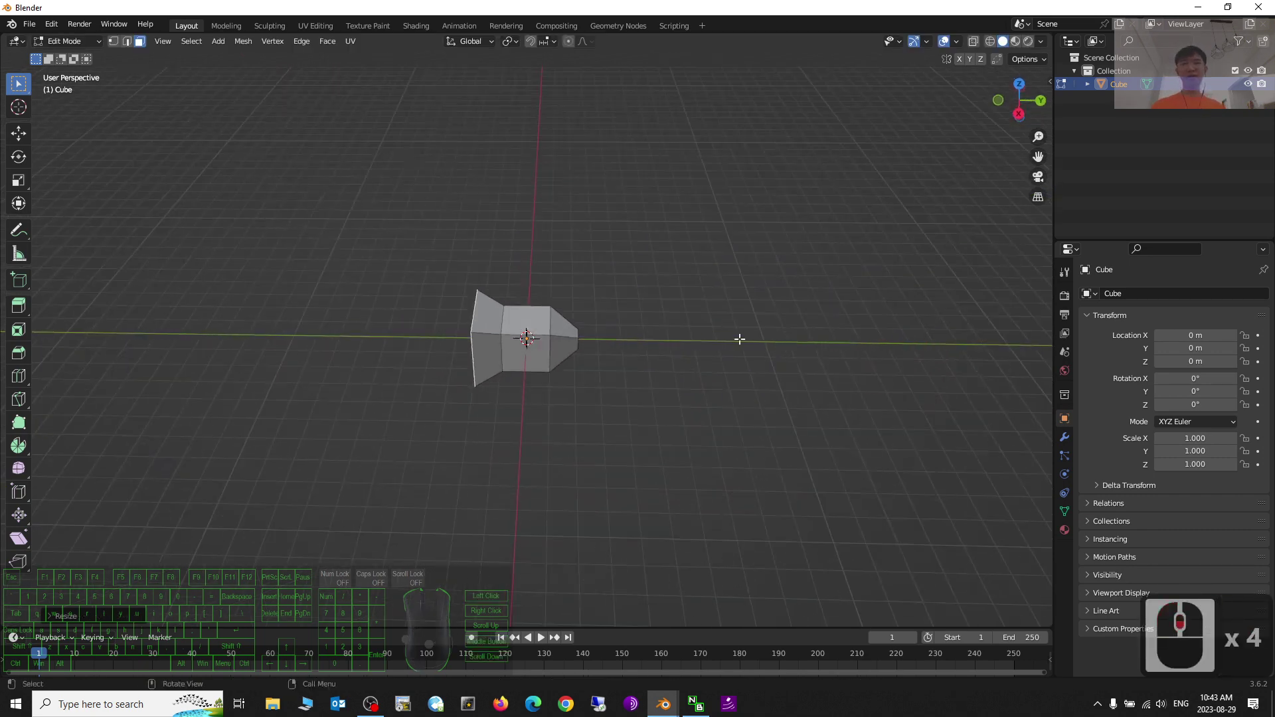
scroll(740, 339, "up", 3)
middle_click_drag(1031, 114, 818, 216)
middle_click_drag(689, 225, 1000, 129)
left_click(1019, 85)
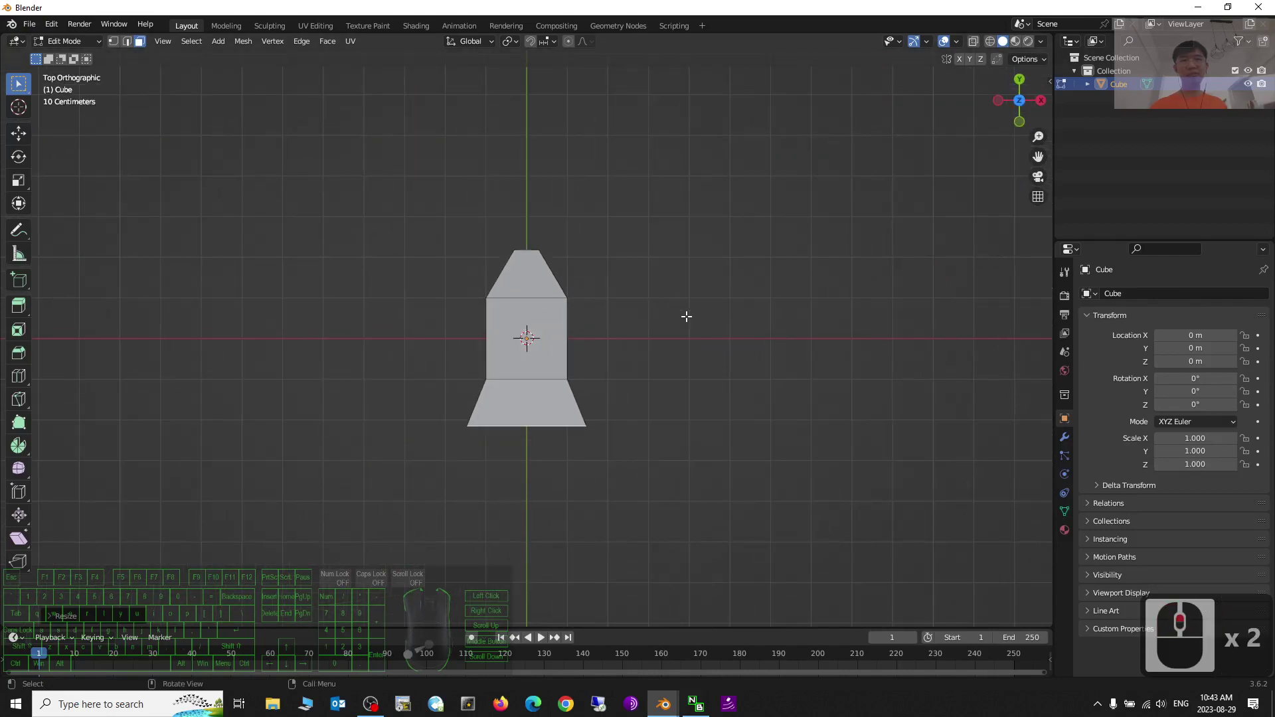
scroll(760, 372, "down", 3)
middle_click_drag(759, 373, 560, 326)
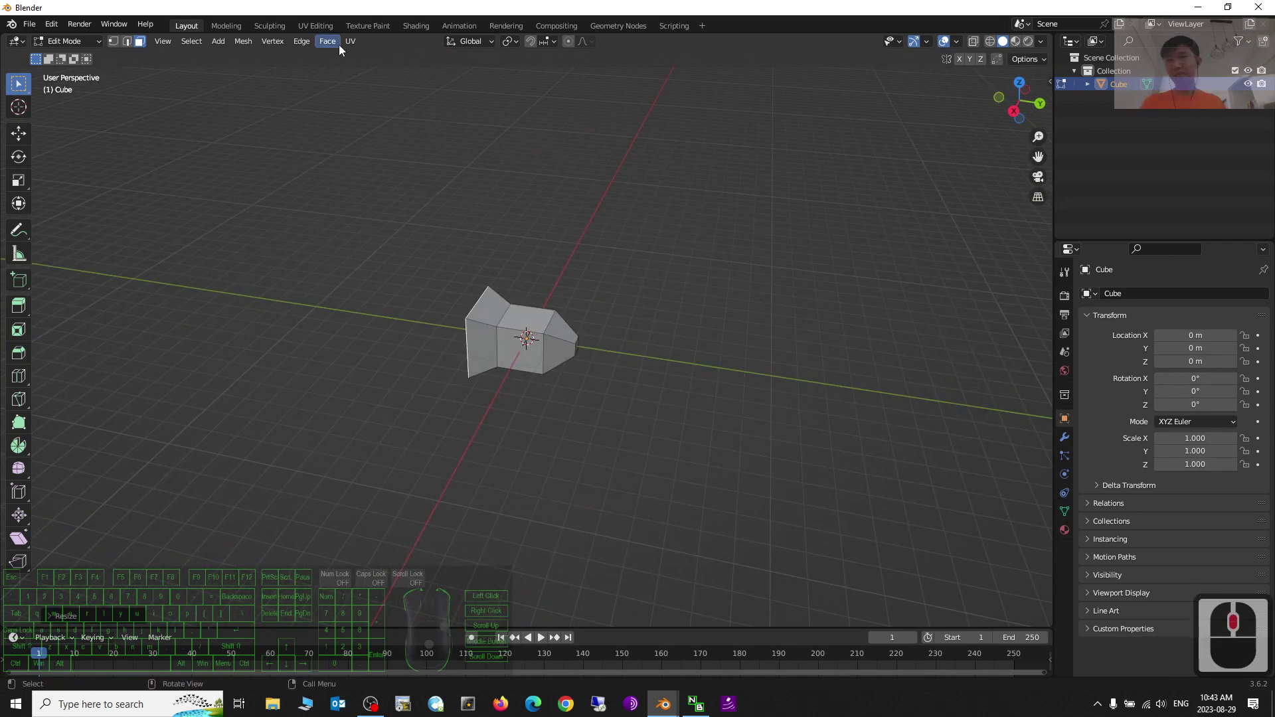
Return to Object Mode and add a NURBS path curve to the scene.
left_click(95, 43)
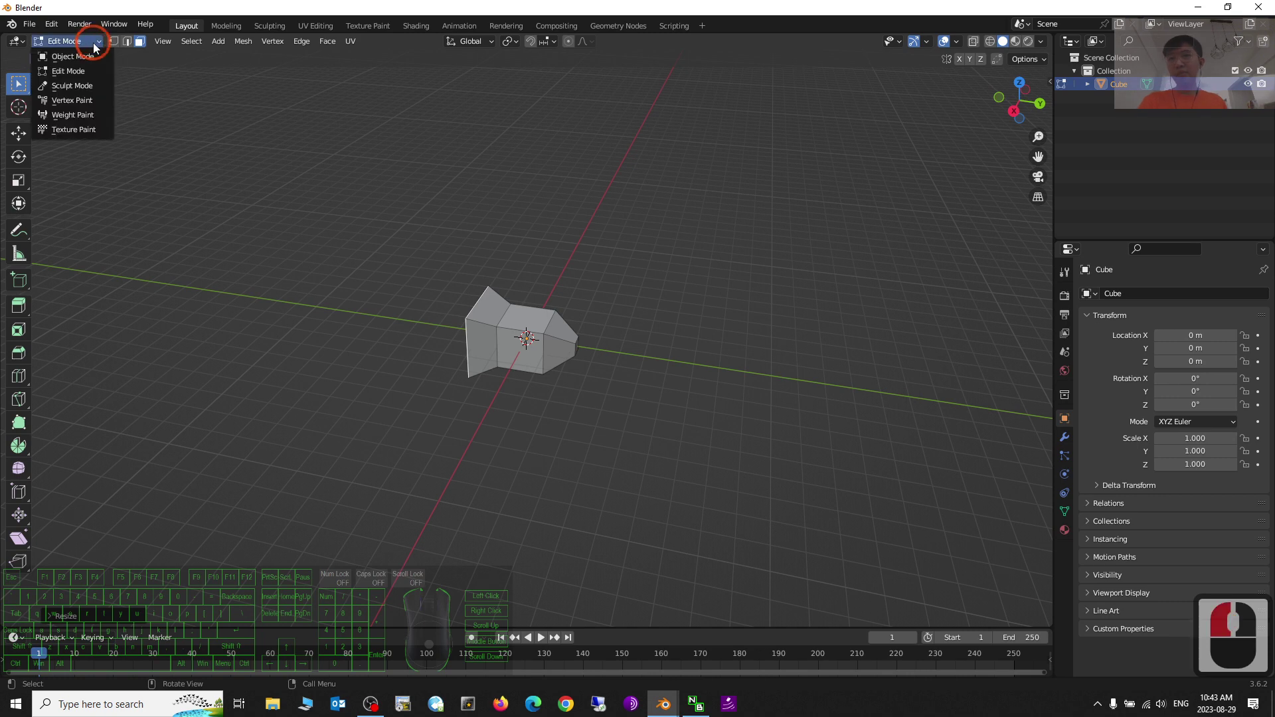
left_click(72, 56)
left_click(174, 41)
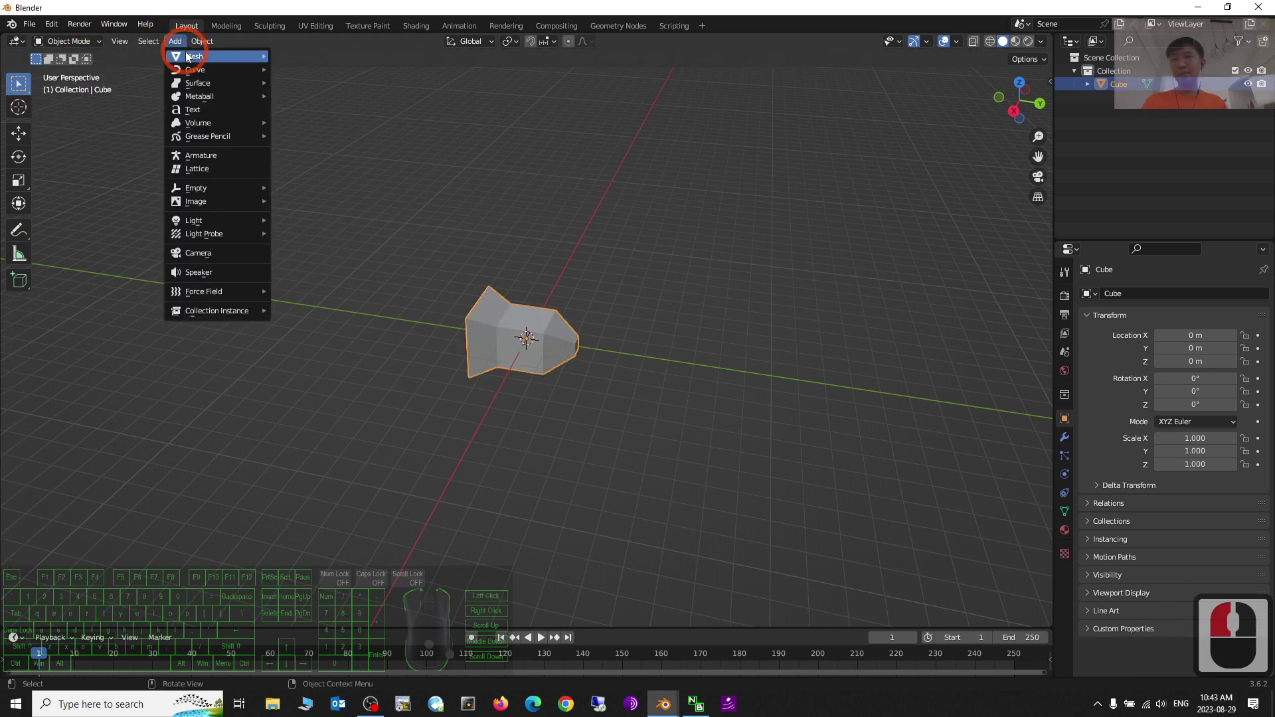
left_click(193, 57)
left_click(195, 70)
left_click(299, 128)
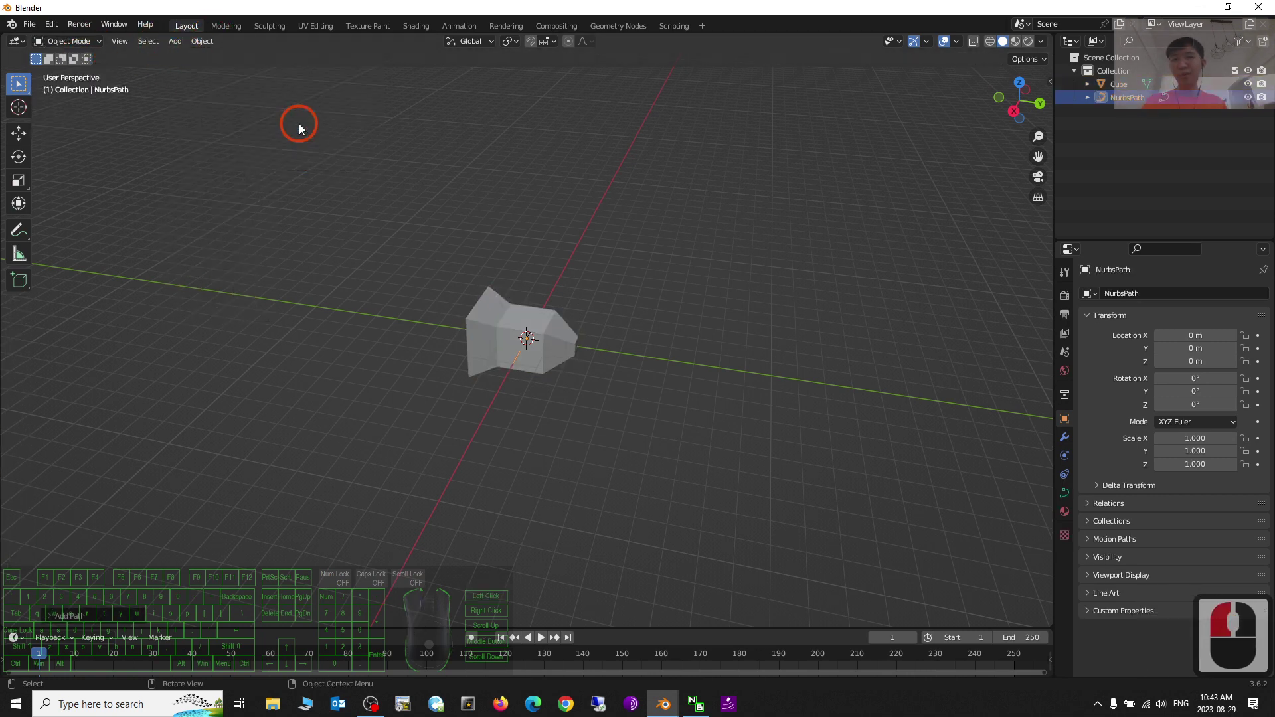
middle_click_drag(544, 299, 401, 328)
scroll(665, 312, "up", 7)
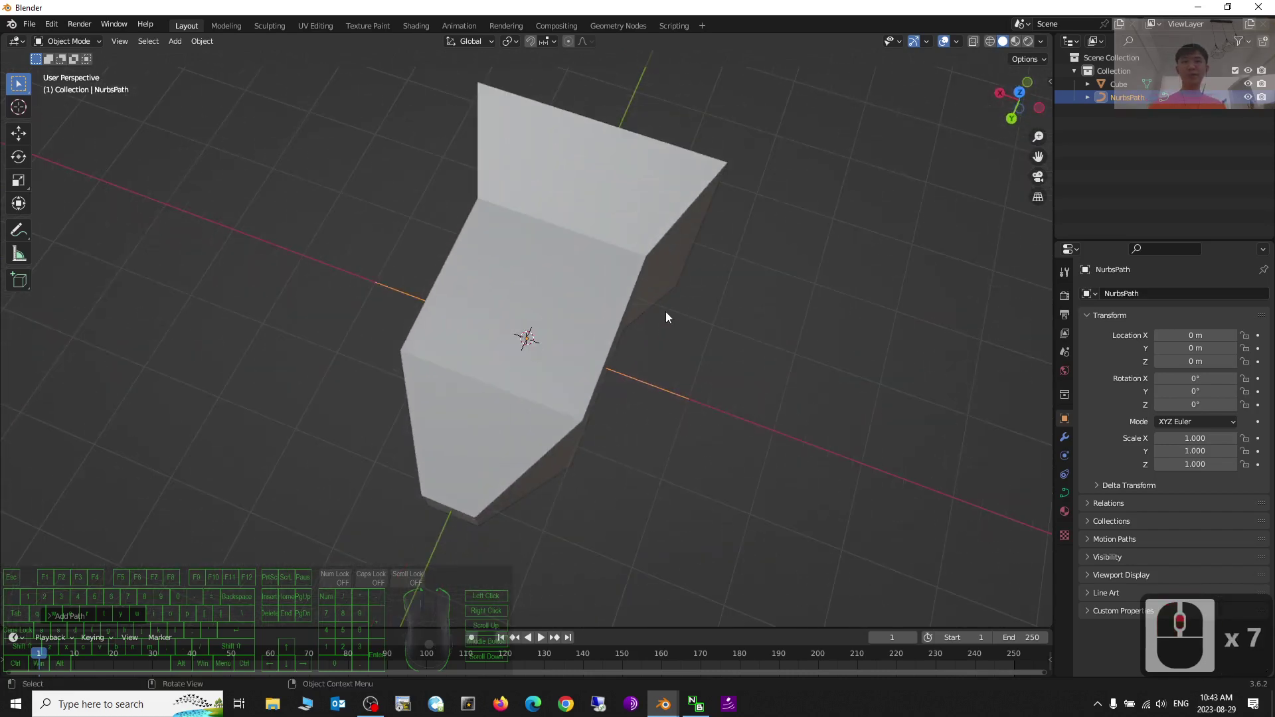
Enter Edit Mode on the path and turn on the Normals overlay.
left_click(67, 41)
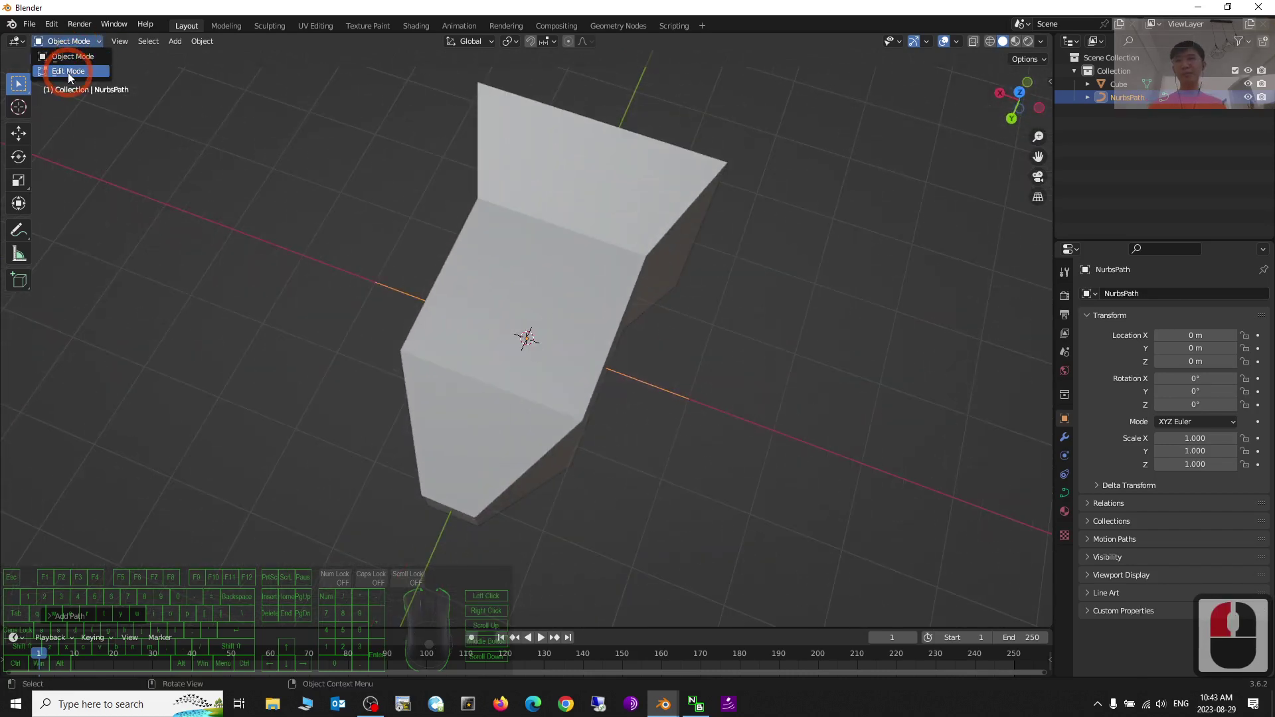
left_click(67, 70)
left_click(956, 41)
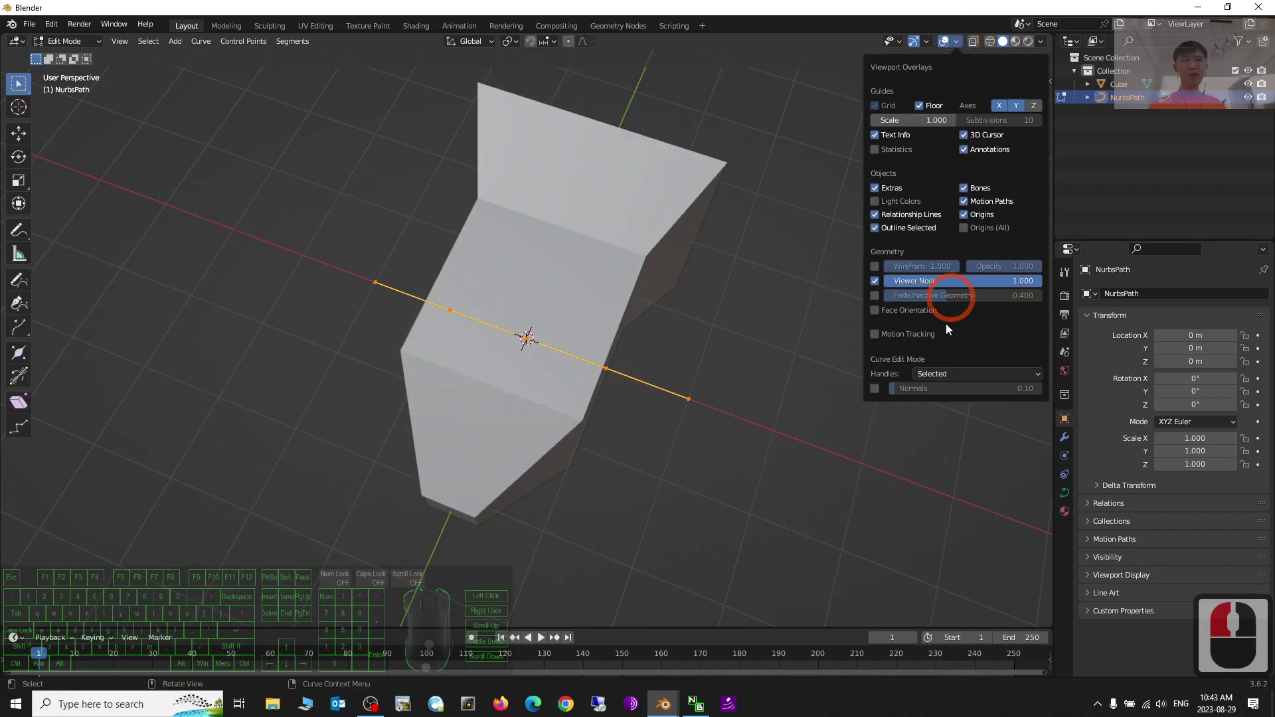
left_click(870, 391)
middle_click_drag(849, 416, 786, 429)
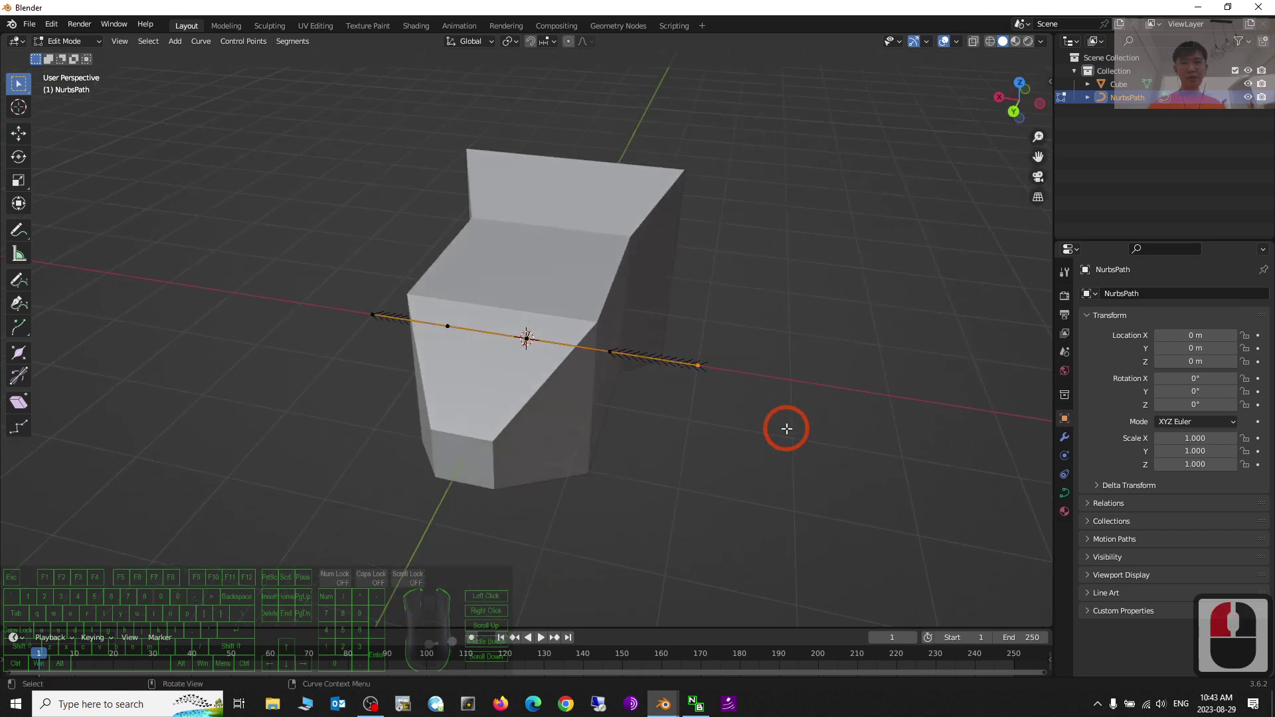
scroll(786, 429, "down", 3)
Extrude two new segments from the path's right endpoint.
key("e")
left_click(830, 213)
middle_click_drag(843, 380, 865, 238)
key("e")
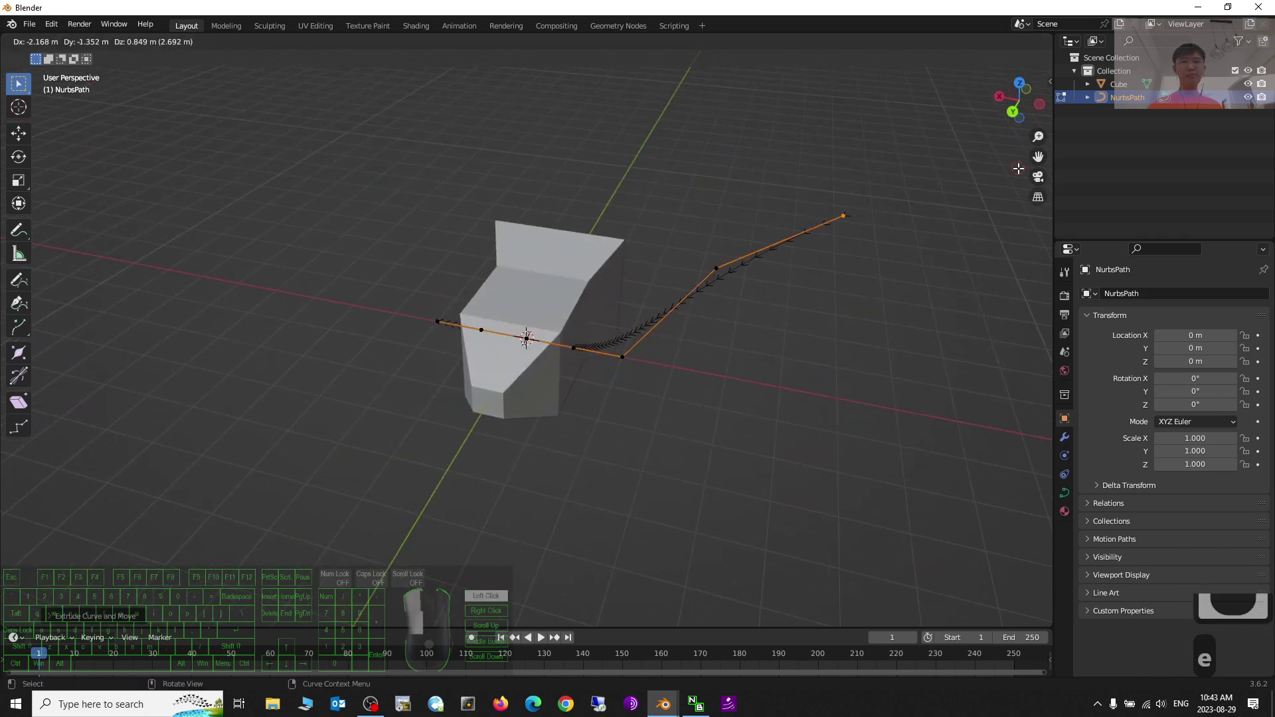
left_click(844, 215)
Extrude two new segments outward from the path's left endpoint.
left_click_drag(408, 299, 468, 360)
key("e")
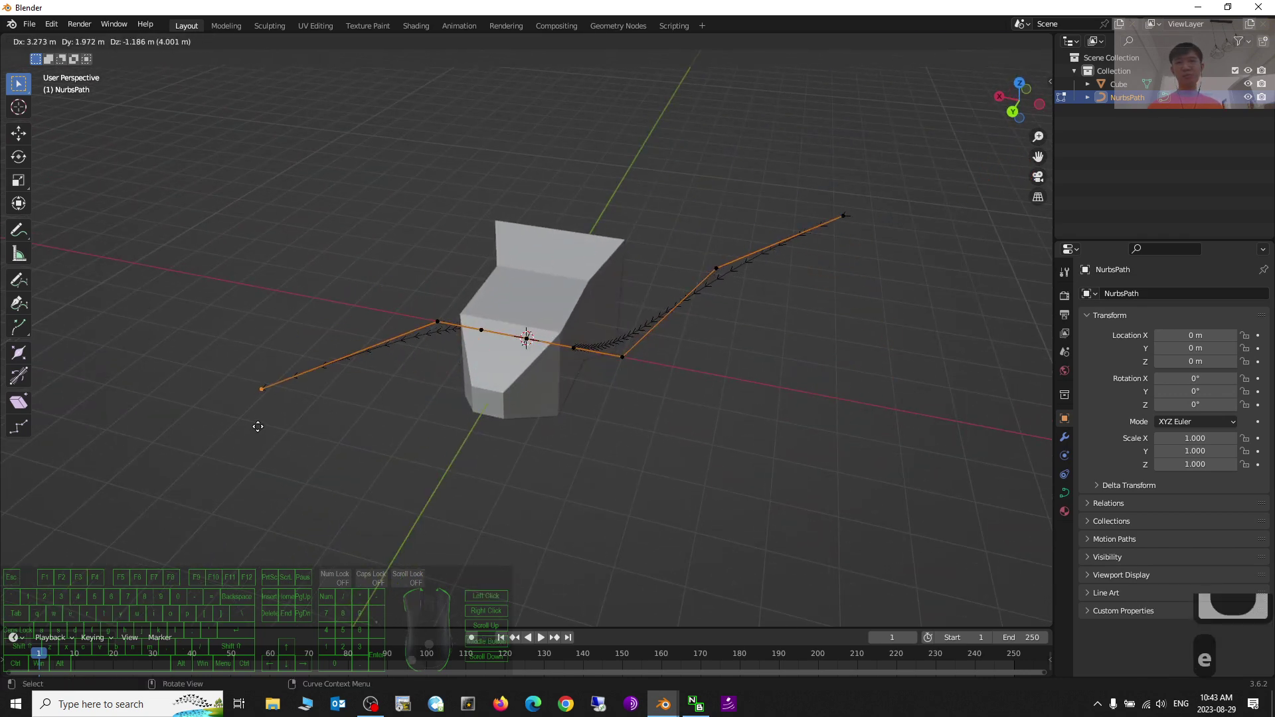
left_click(242, 432)
key("e")
left_click(41, 433)
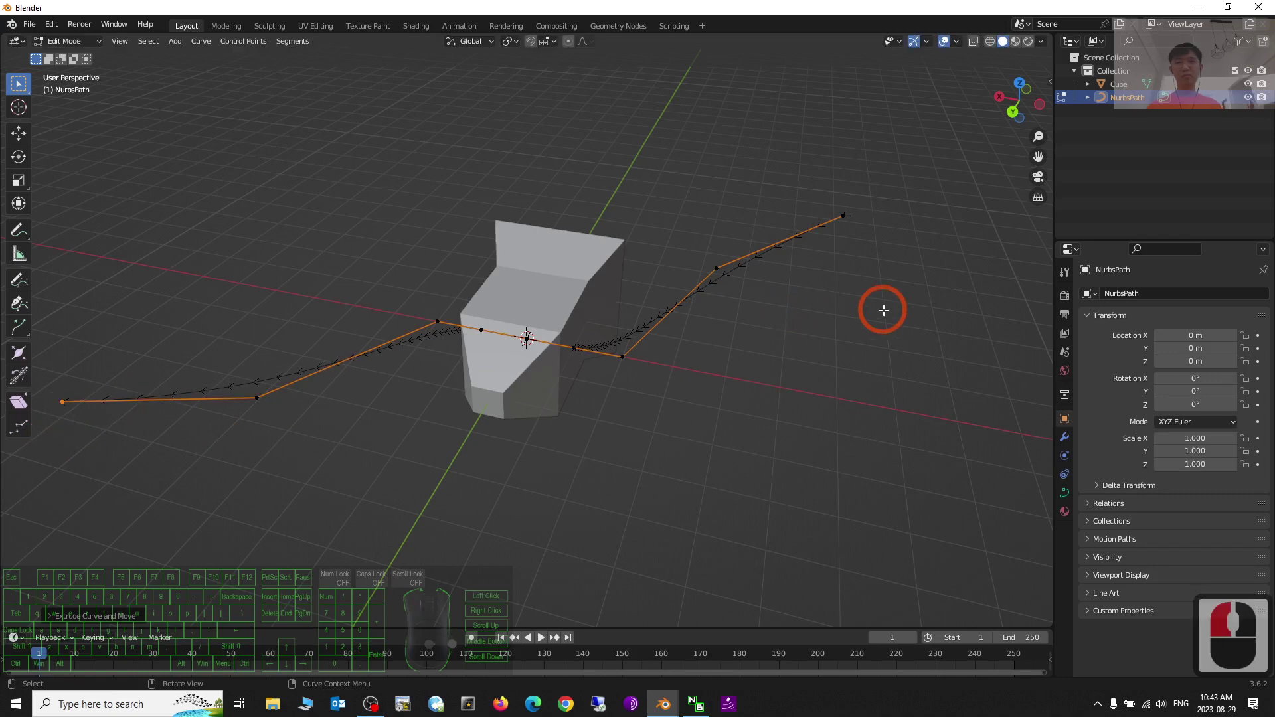
scroll(882, 307, "down", 4)
Extrude two Z-constrained segments straight up from the right end, the second one shorter.
left_click_drag(667, 261, 718, 329)
key("e")
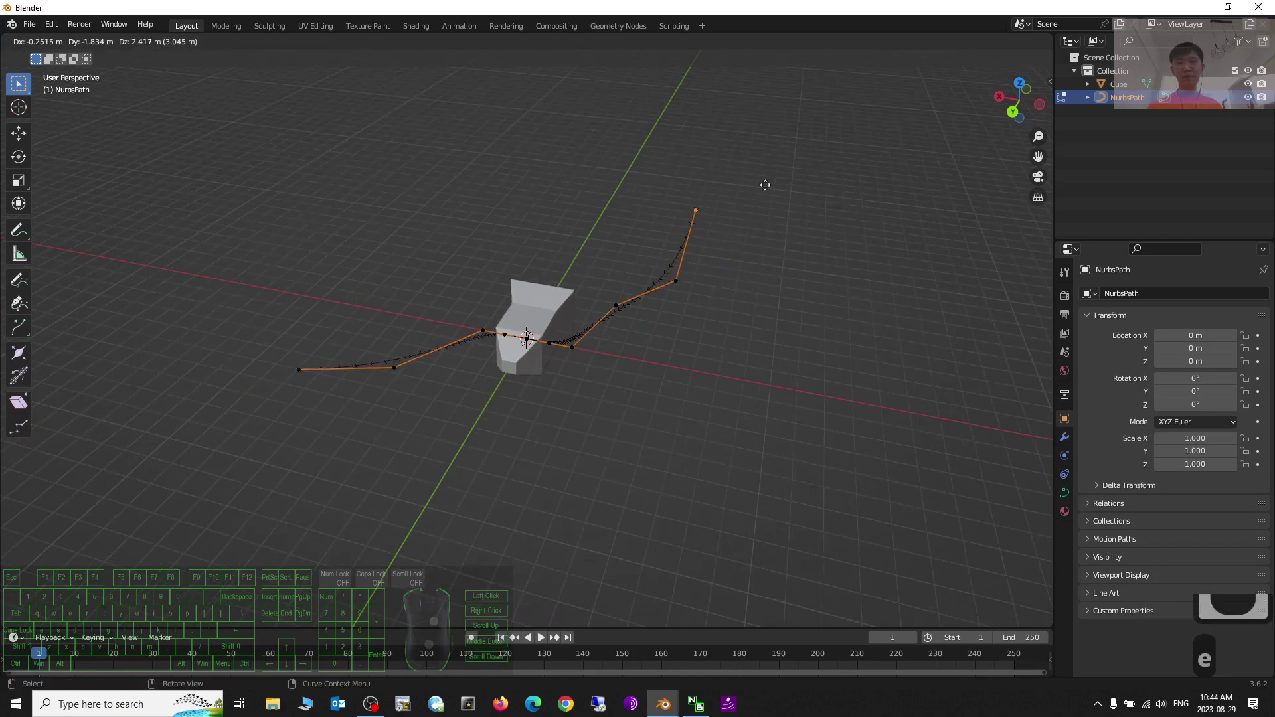
key("z")
left_click(772, 127)
scroll(657, 171, "down", 4)
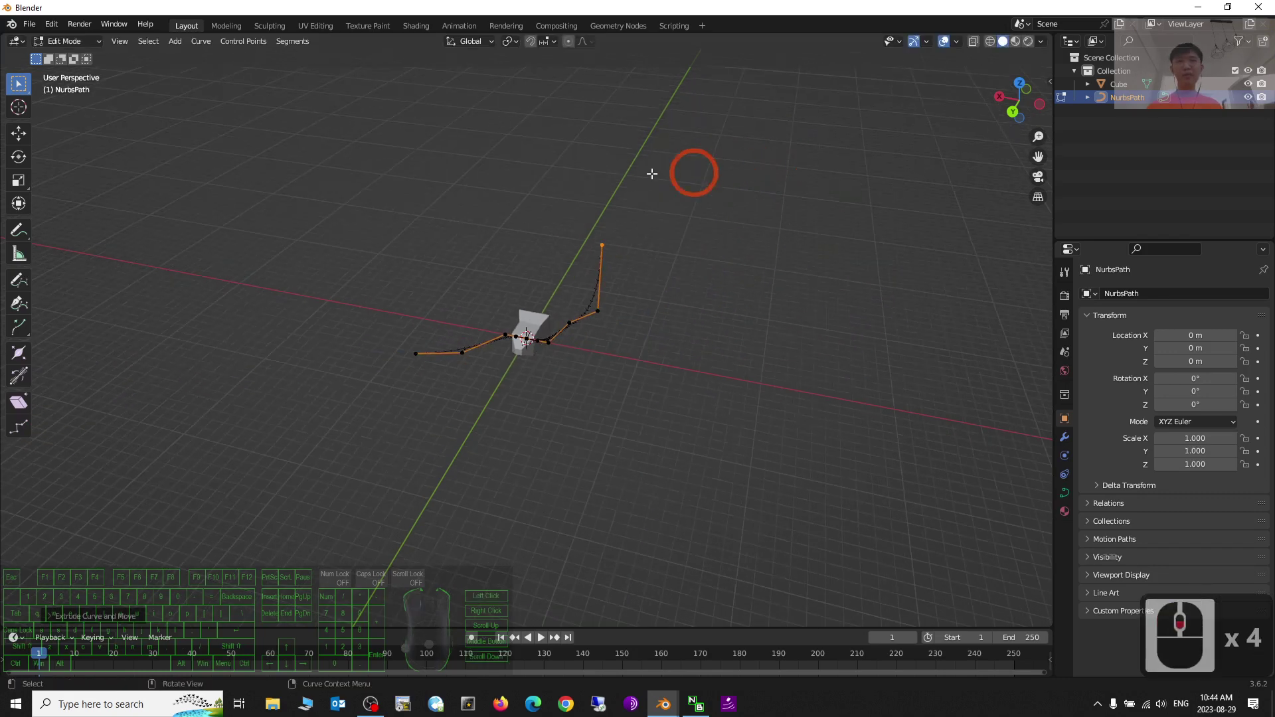
left_click_drag(641, 286, 587, 225)
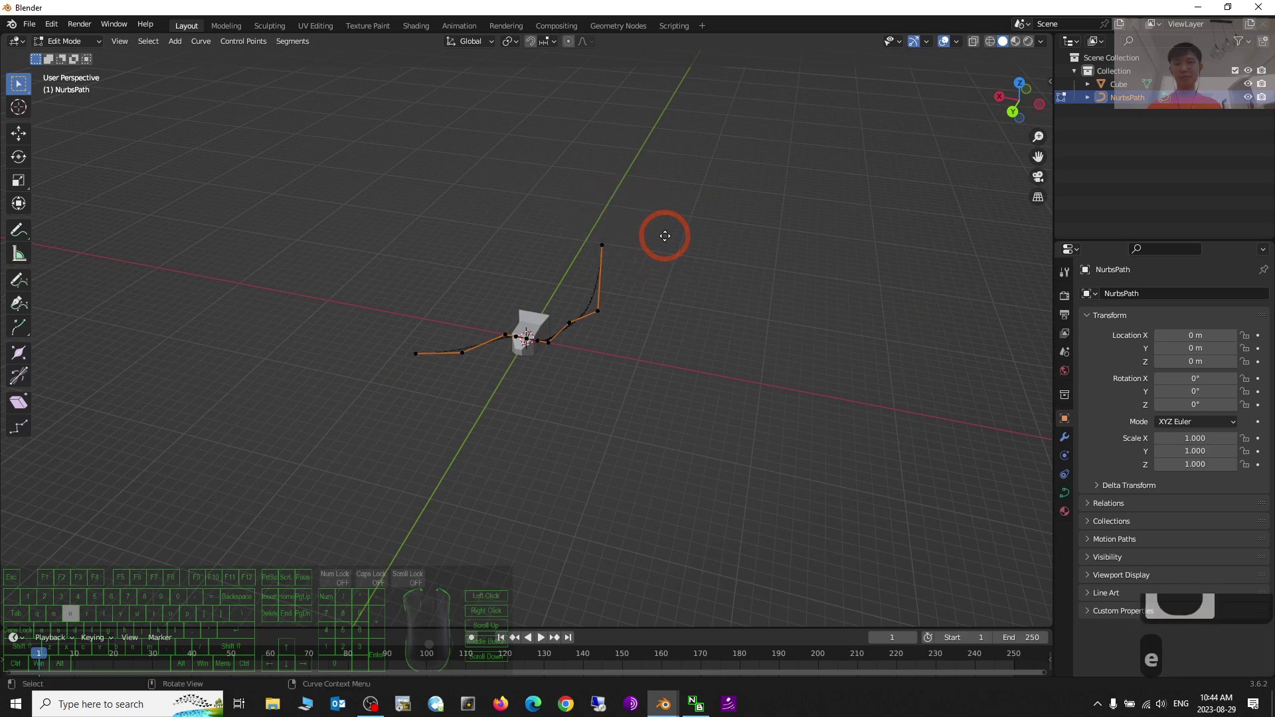
key("e")
key("z")
left_click(691, 322)
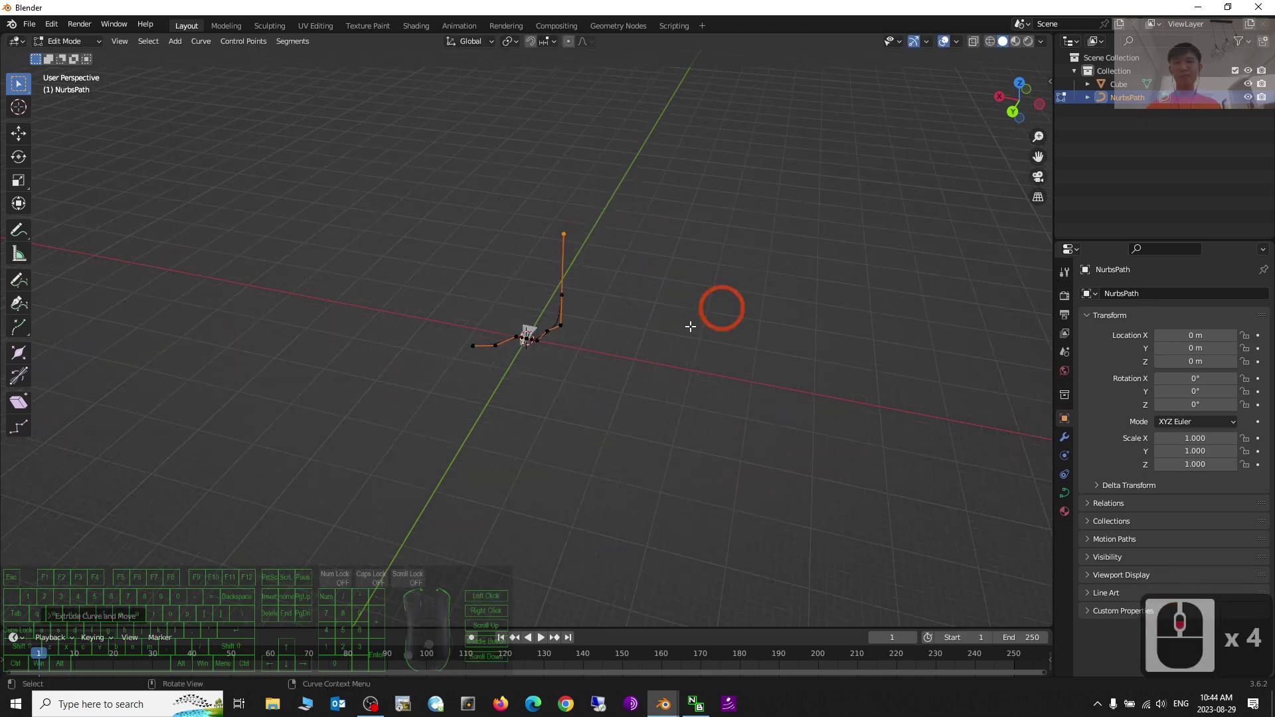
middle_click_drag(689, 327, 692, 353)
scroll(620, 363, "up", 8)
Return to Object Mode and select the extruded cube.
left_click(67, 41)
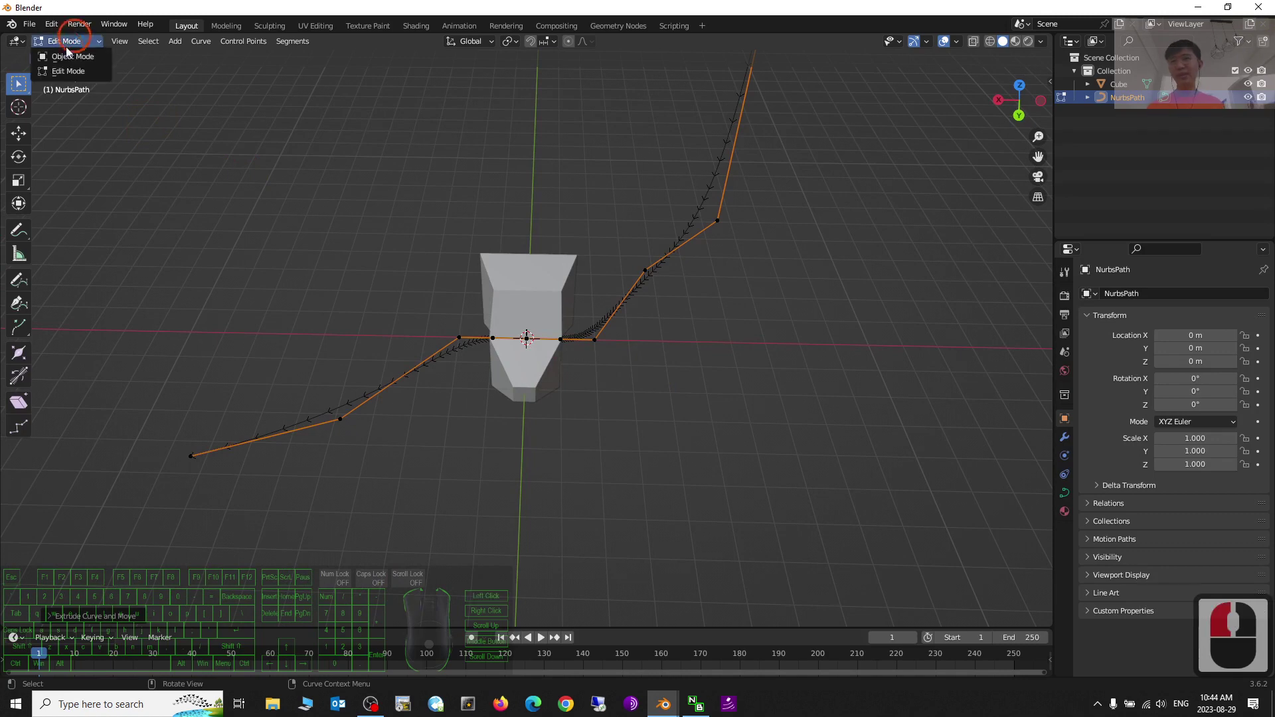
left_click(63, 56)
left_click(543, 290)
left_click(544, 289)
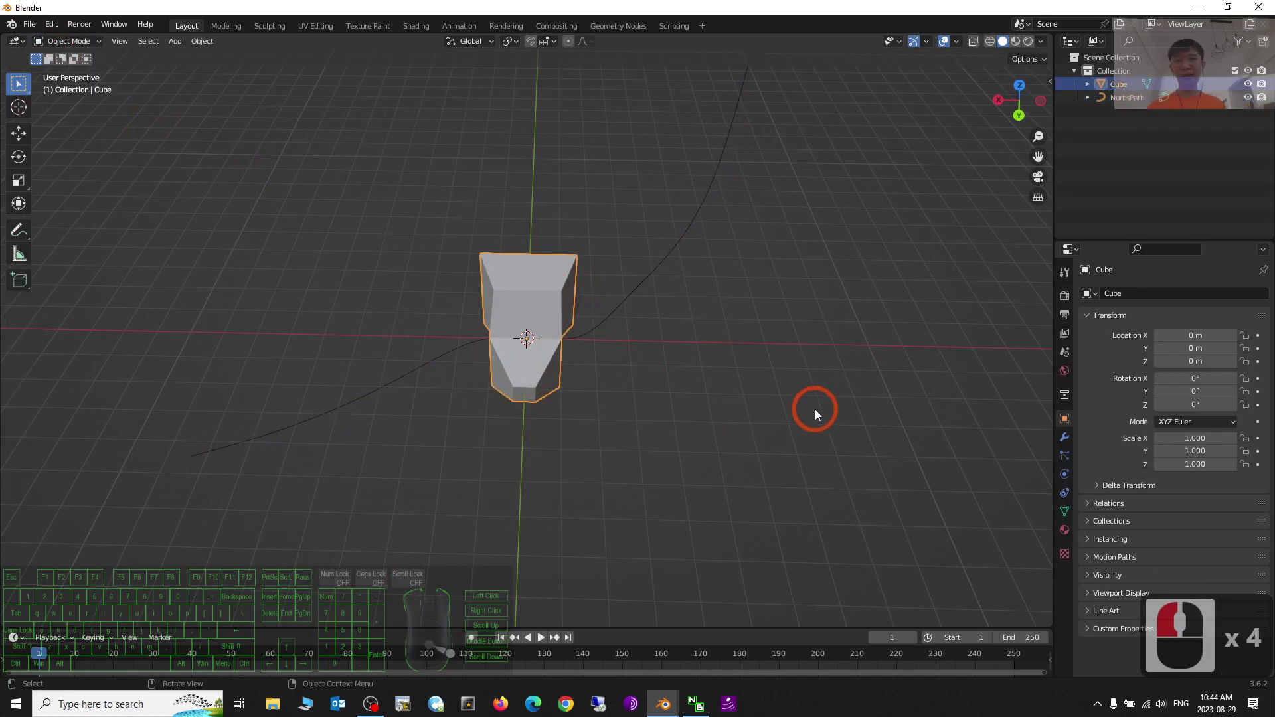
middle_click_drag(761, 321, 595, 344)
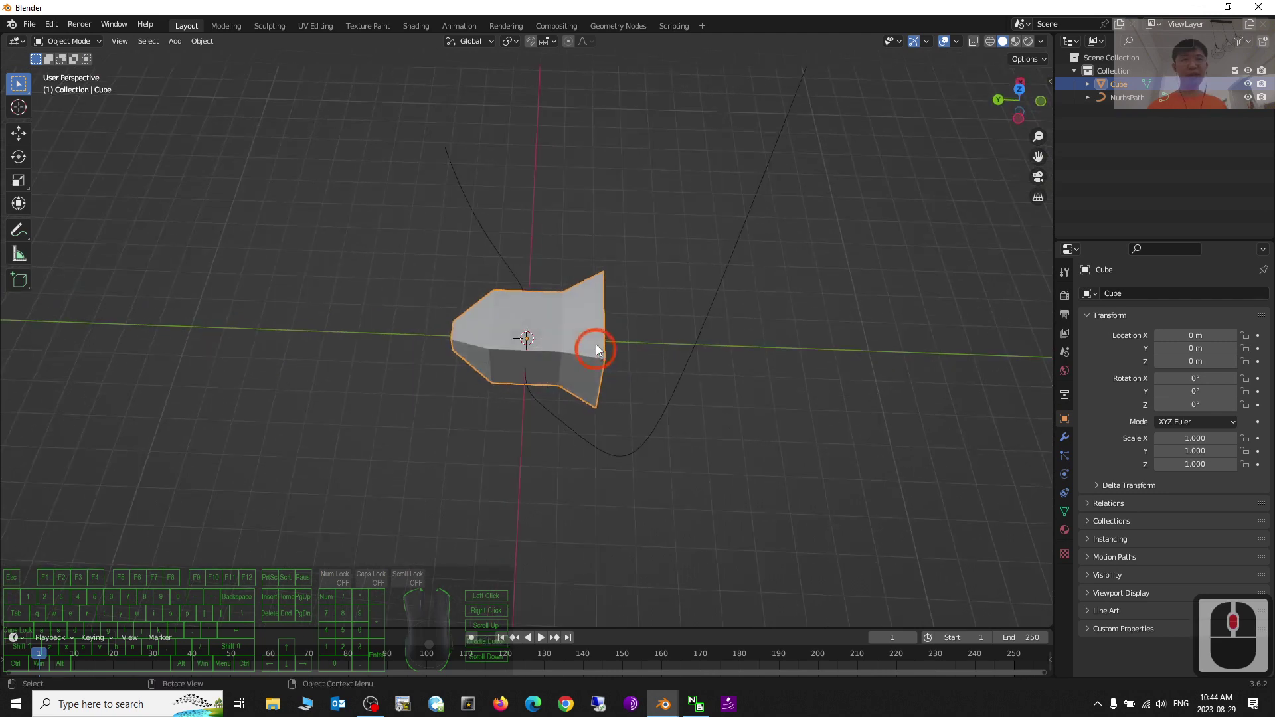
Set the cube's Z rotation to 180 in Object properties.
left_click(19, 156)
left_click_drag(497, 369, 671, 387)
left_click(1195, 404)
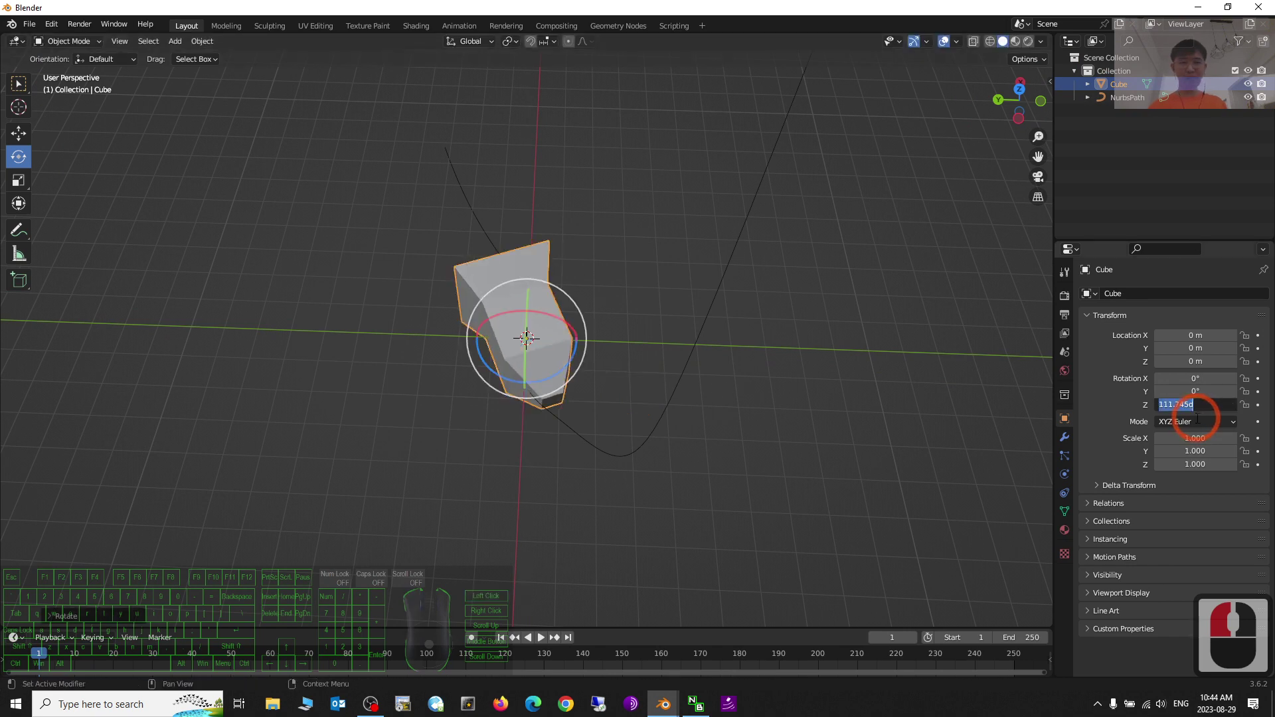
type("180")
key("Return")
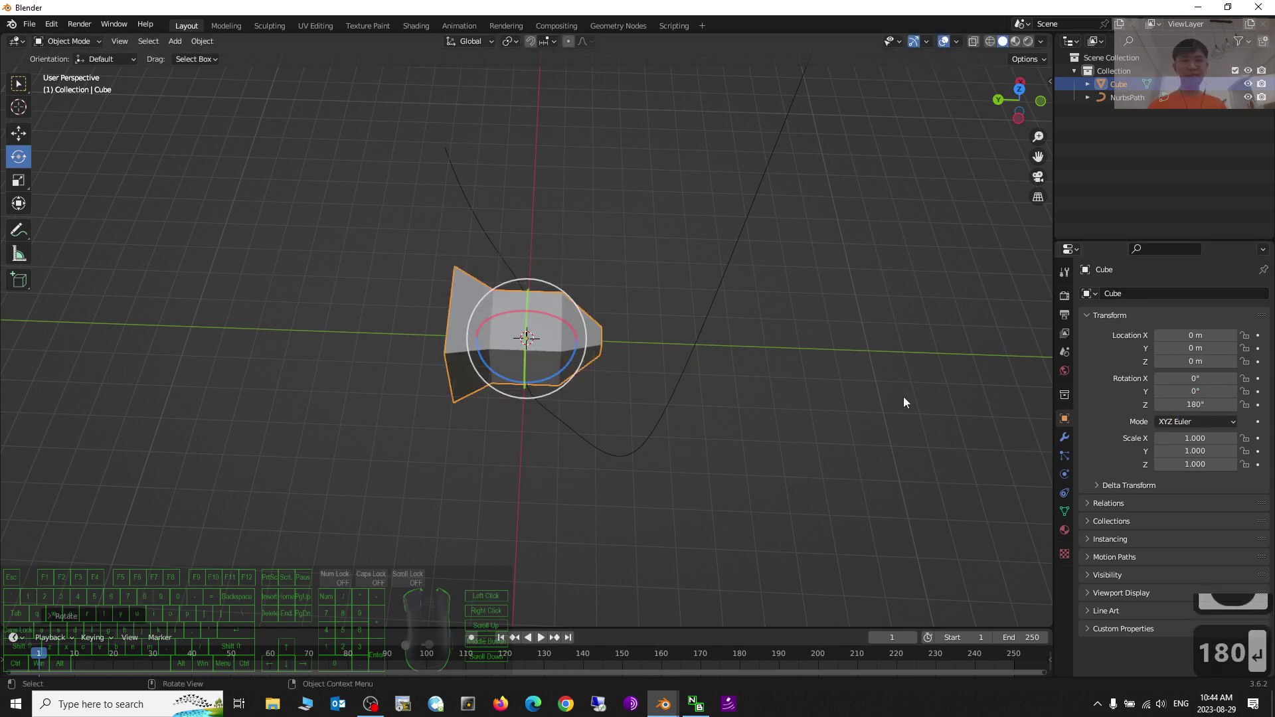
Select the cube, then add the NurbsPath to the selection.
left_click(718, 504)
middle_click_drag(722, 503, 843, 475)
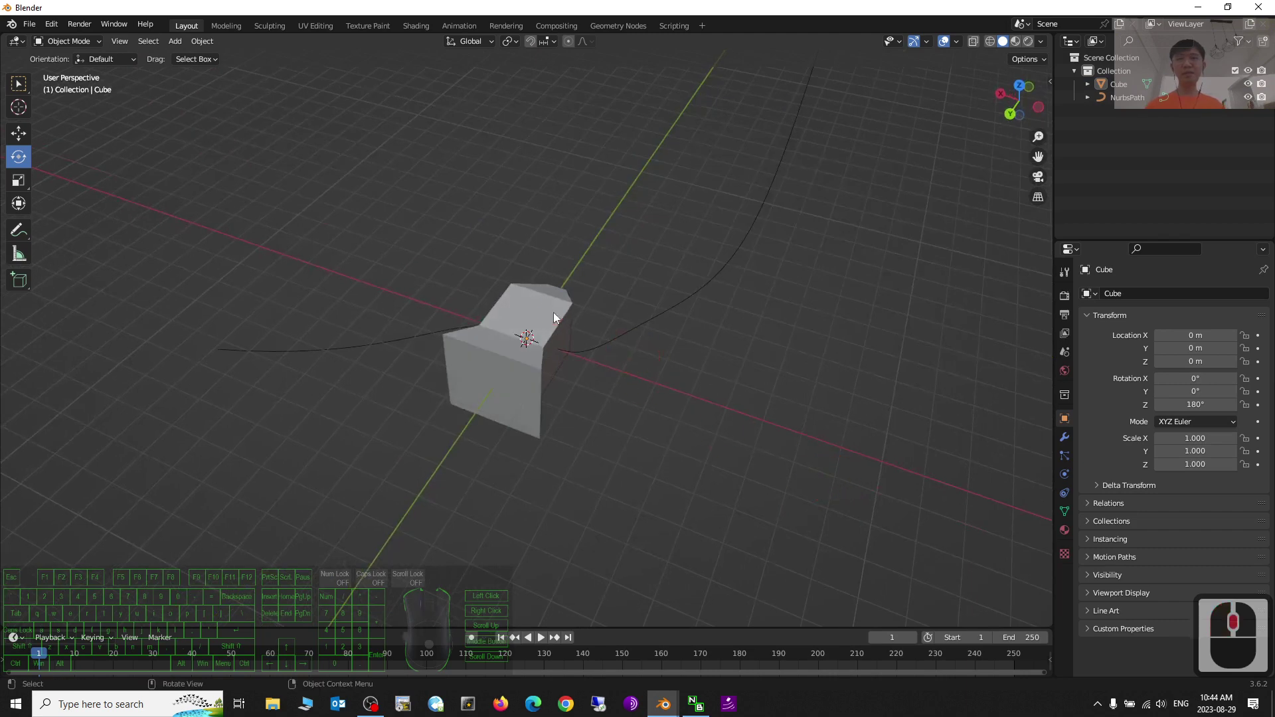
left_click(553, 317)
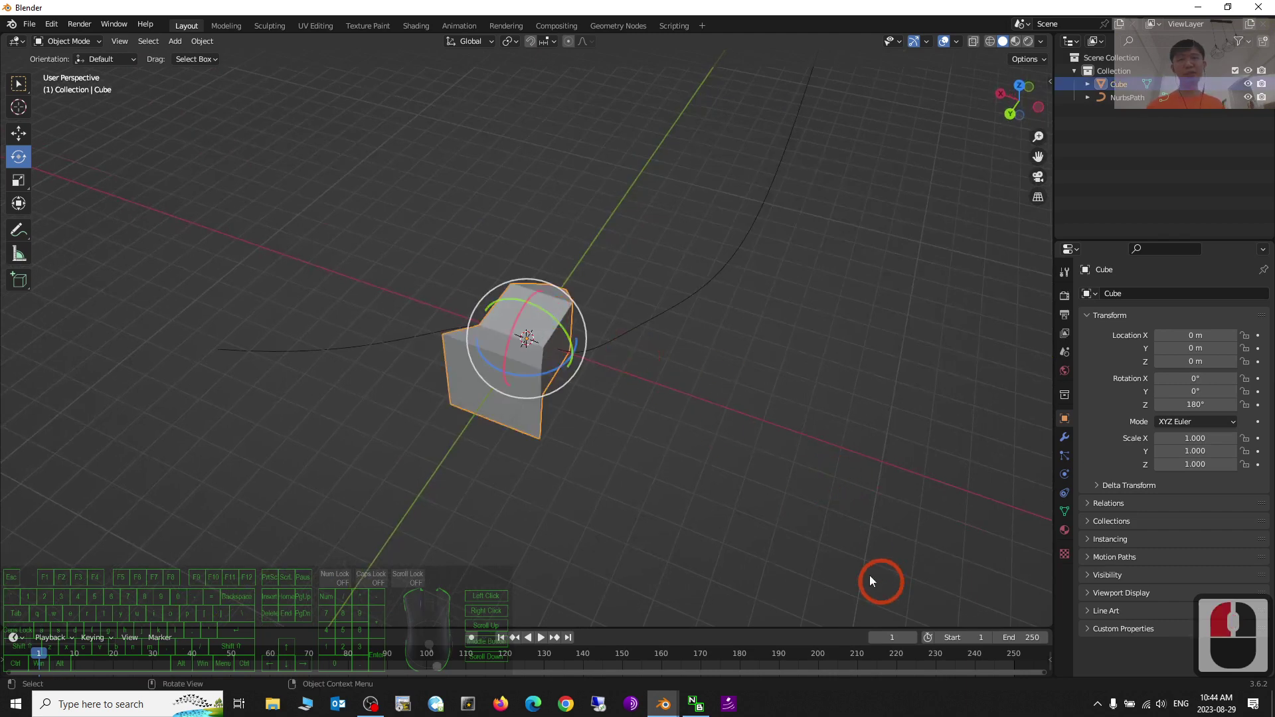
left_click(646, 321, "shift")
Parent the cube to the NurbsPath using Ctrl+P Path Constraint.
key("ctrl+p")
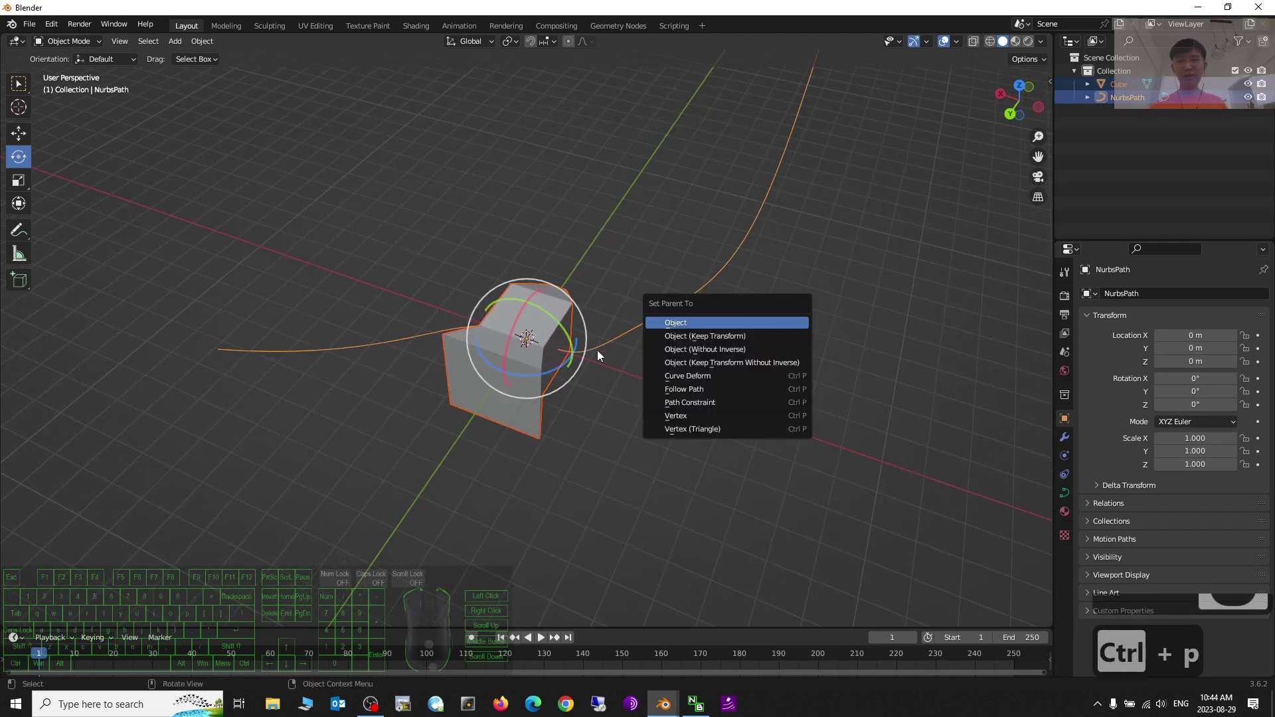
left_click(689, 403)
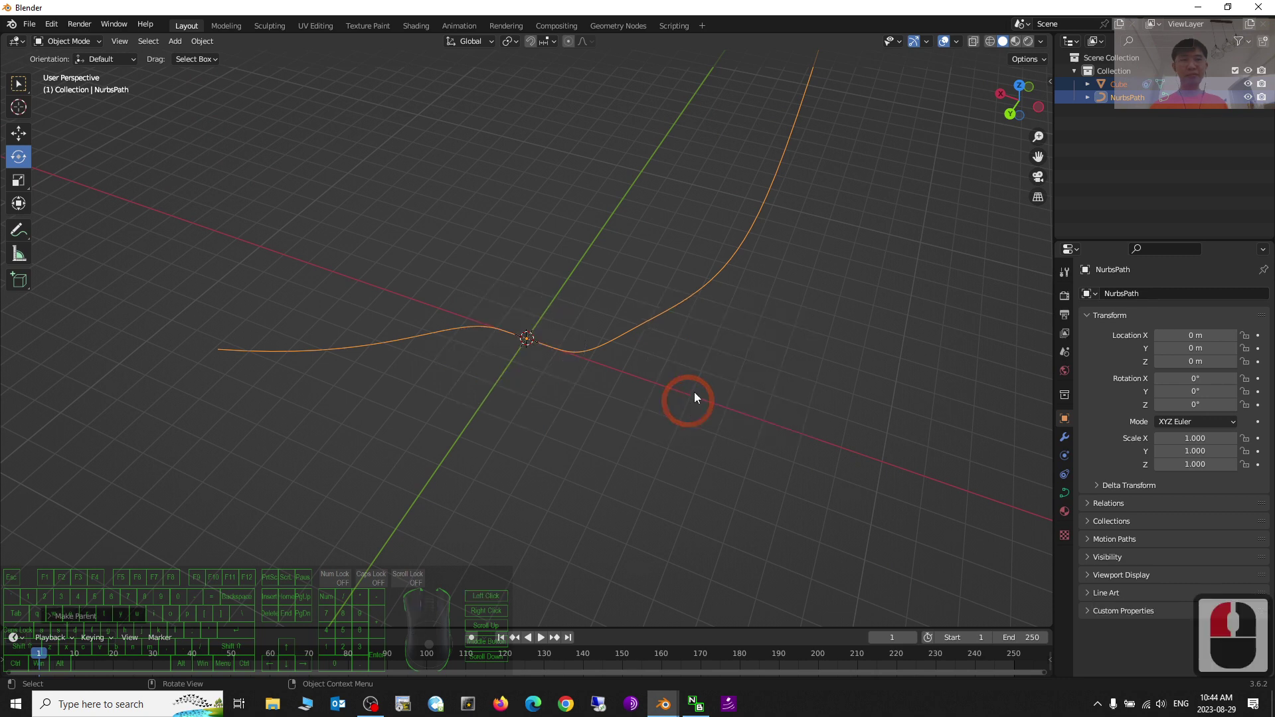
scroll(844, 286, "down", 9)
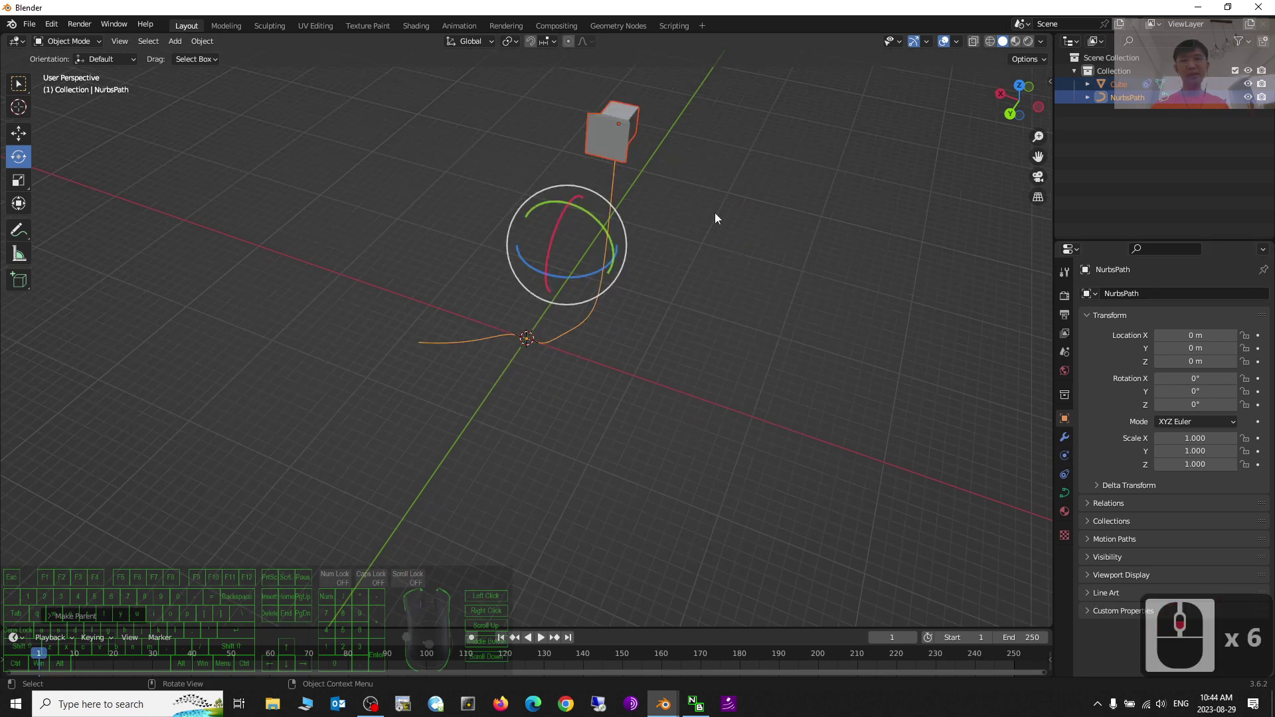
mouse_move(741, 208)
middle_mouse_down()
mouse_move(667, 191)
mouse_move(743, 199)
mouse_move(732, 205)
middle_mouse_up()
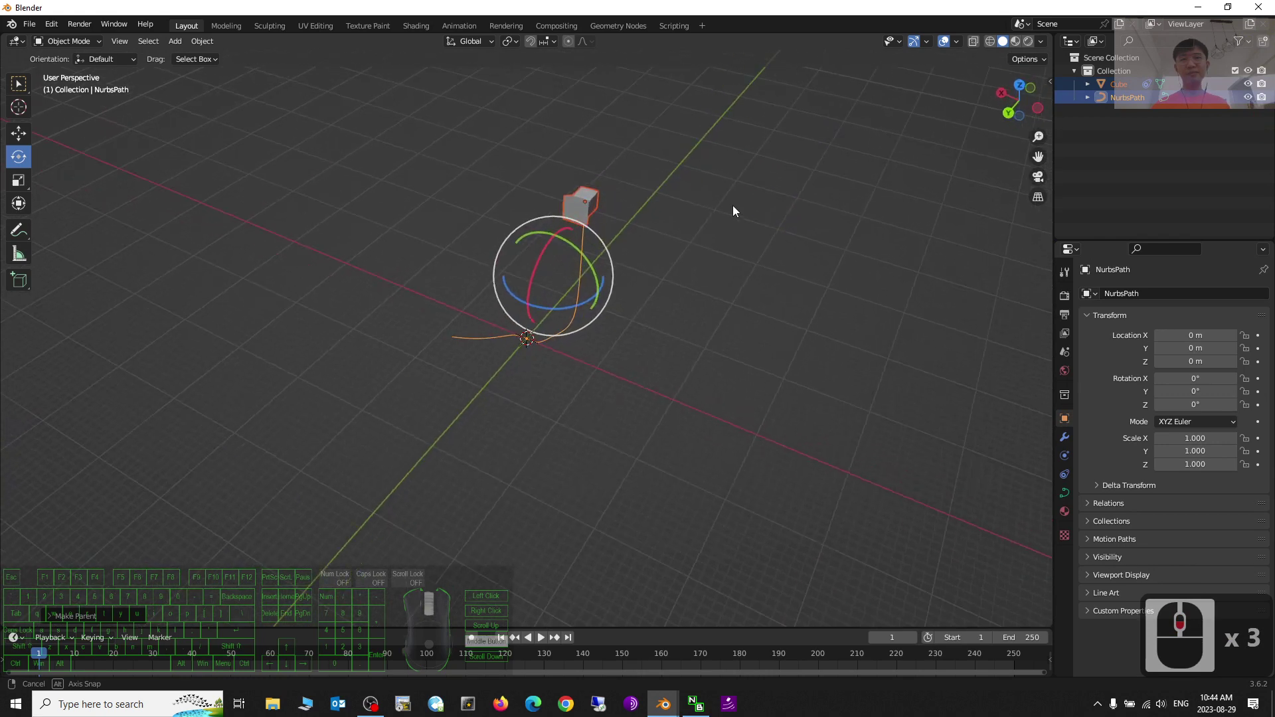
left_click(582, 212)
scroll(664, 212, "up", 2)
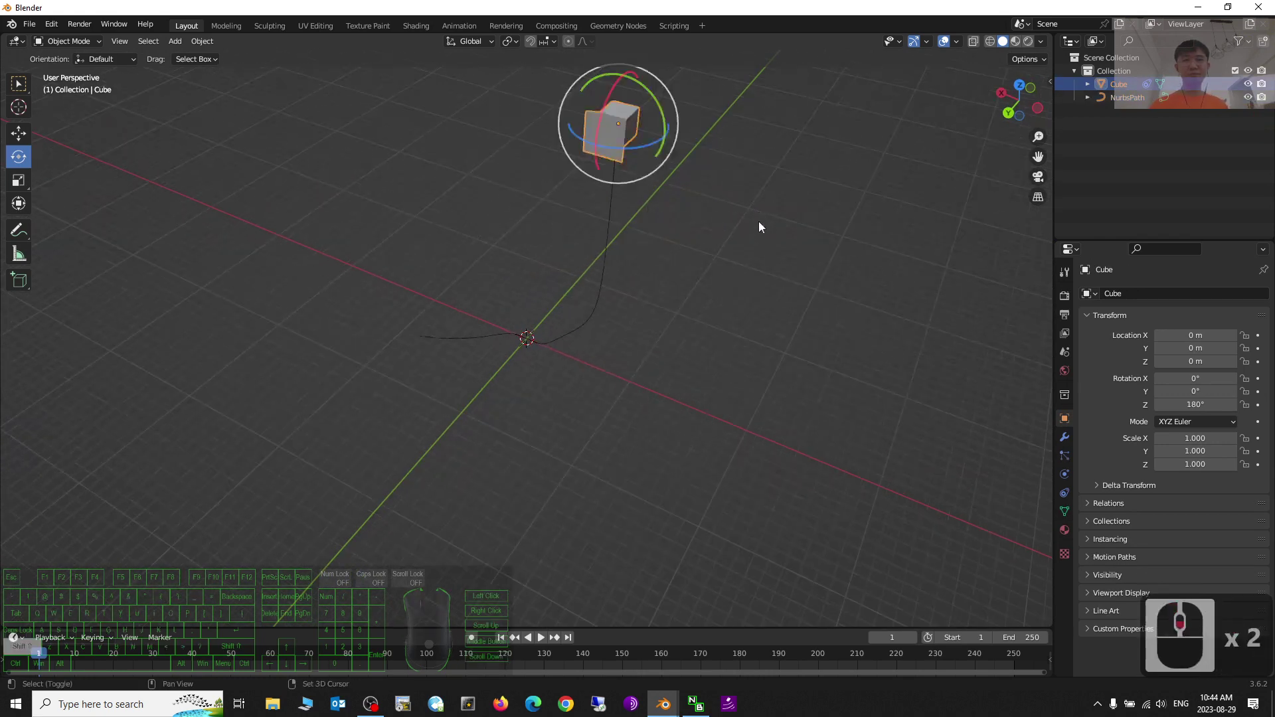
middle_click_drag(758, 221, 739, 281, "shift")
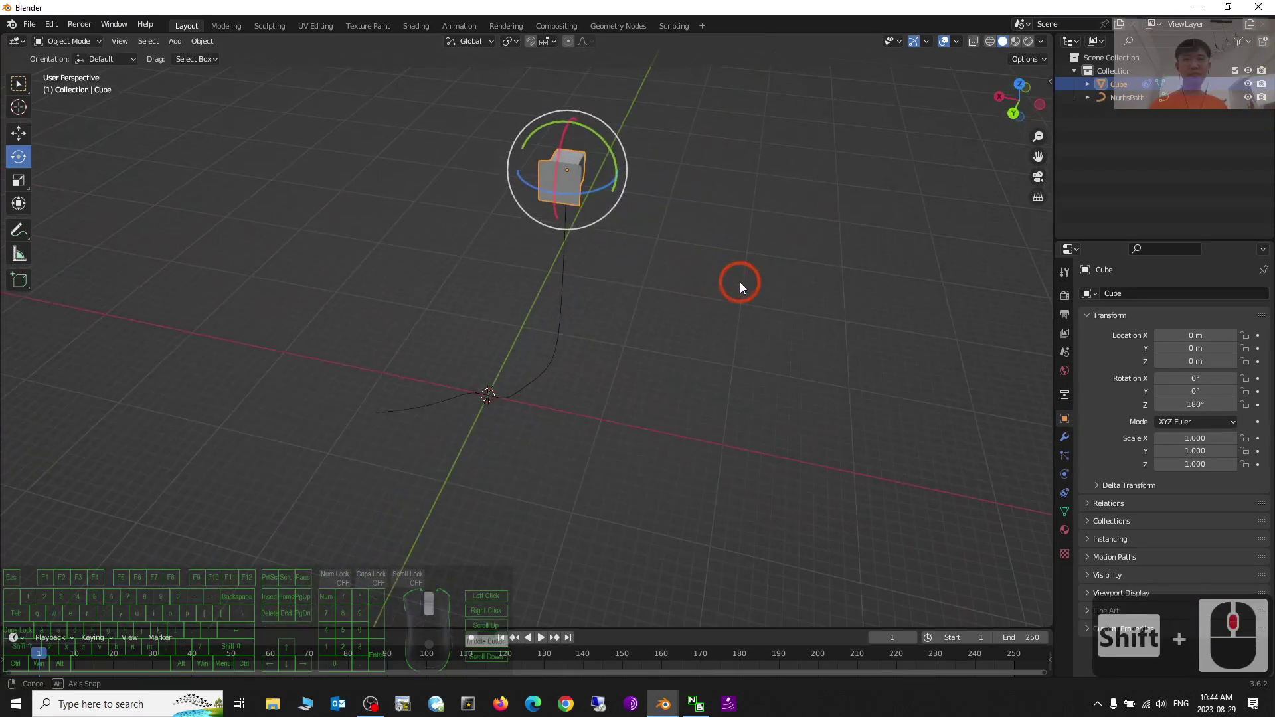
Enable Follow Curve on the cube's AutoPath constraint, then select the NurbsPath.
left_click(1063, 494)
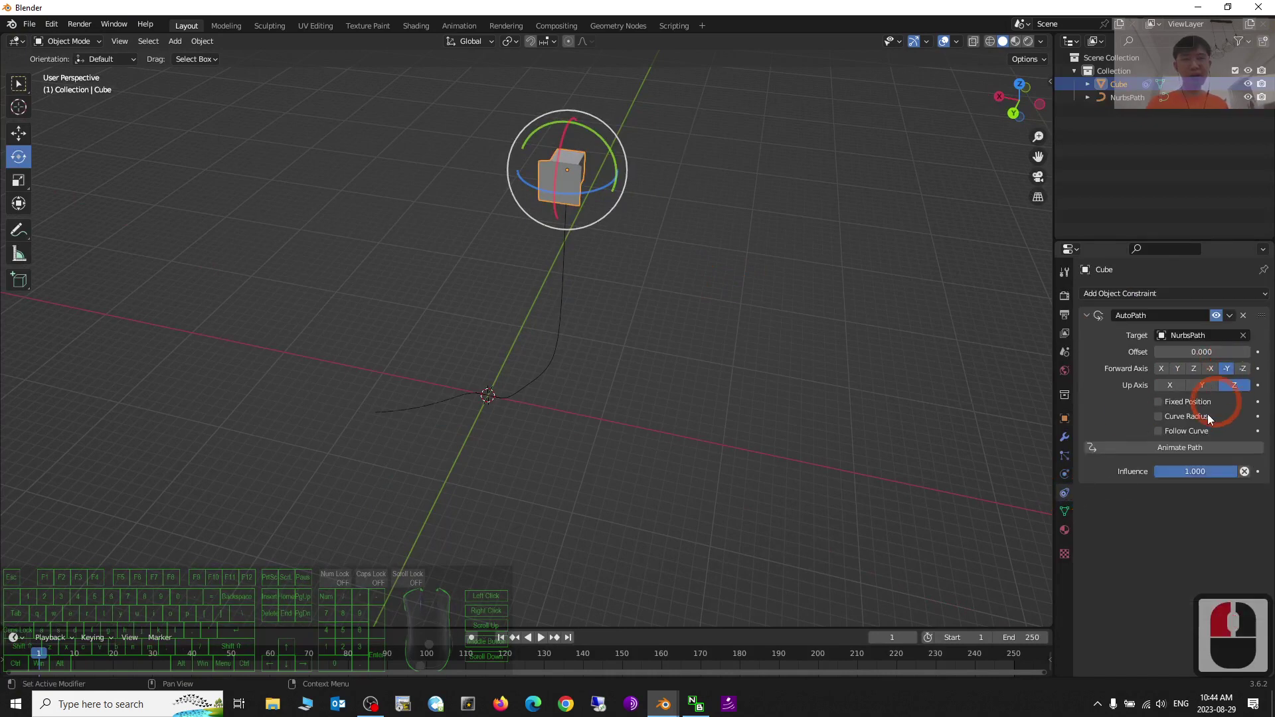
left_click(1157, 431)
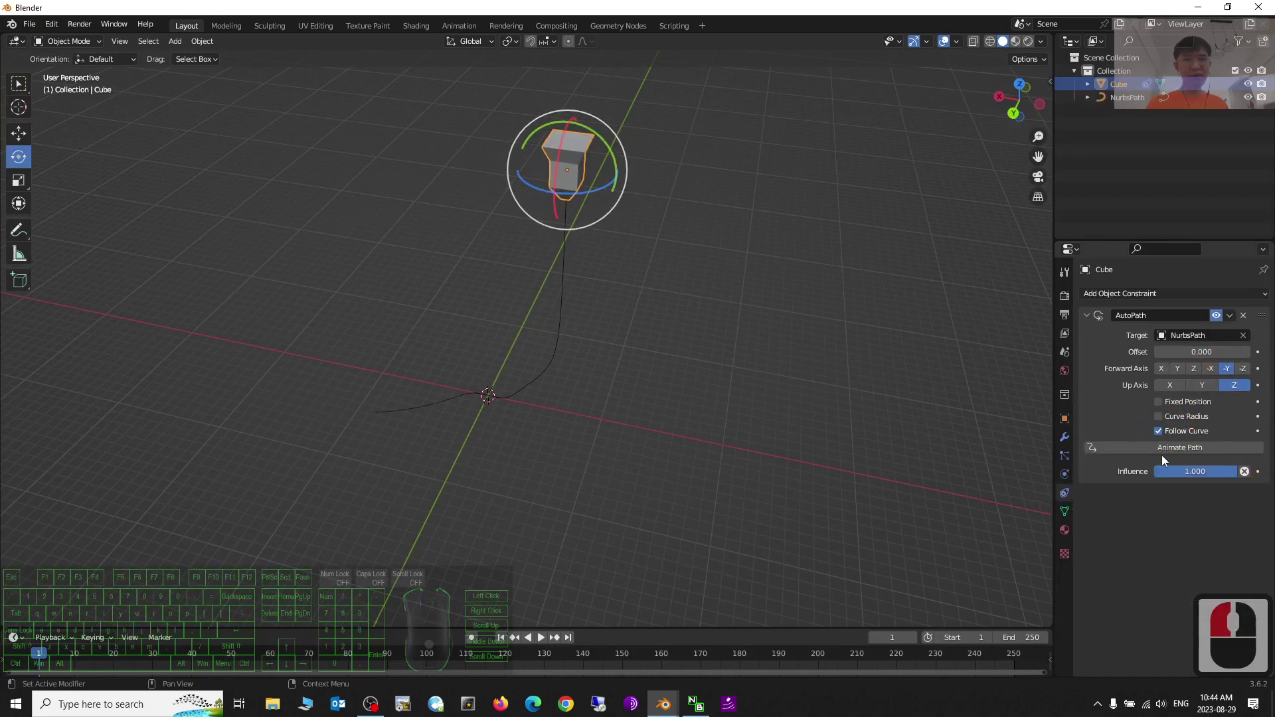
scroll(608, 291, "up", 3)
scroll(667, 313, "down", 3)
scroll(667, 313, "up", 2)
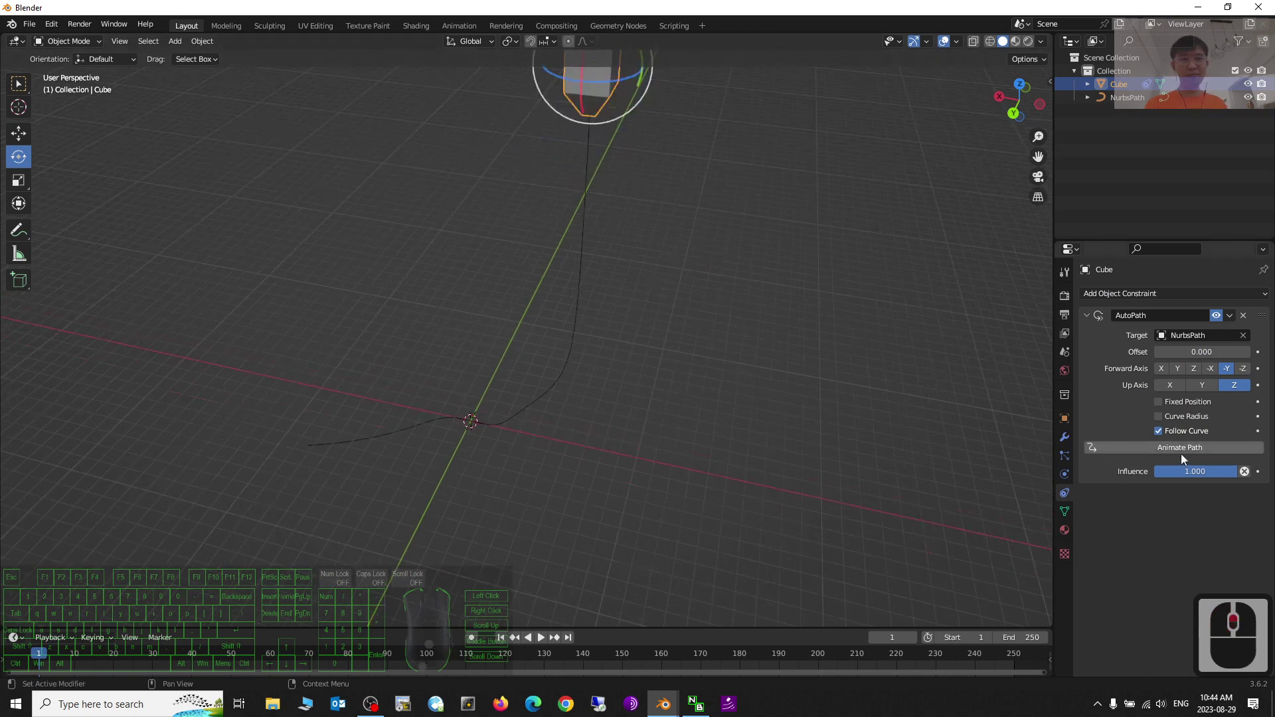
scroll(534, 302, "down", 2)
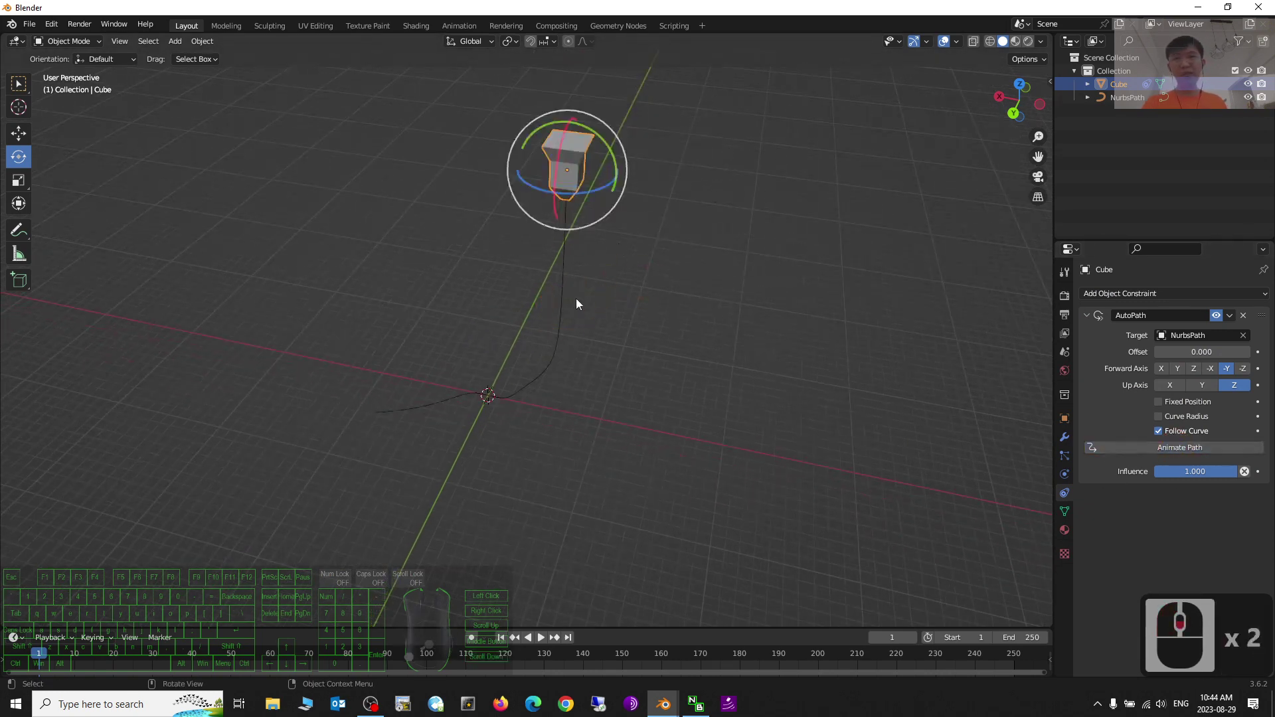
left_click(556, 302)
scroll(577, 302, "up", 3)
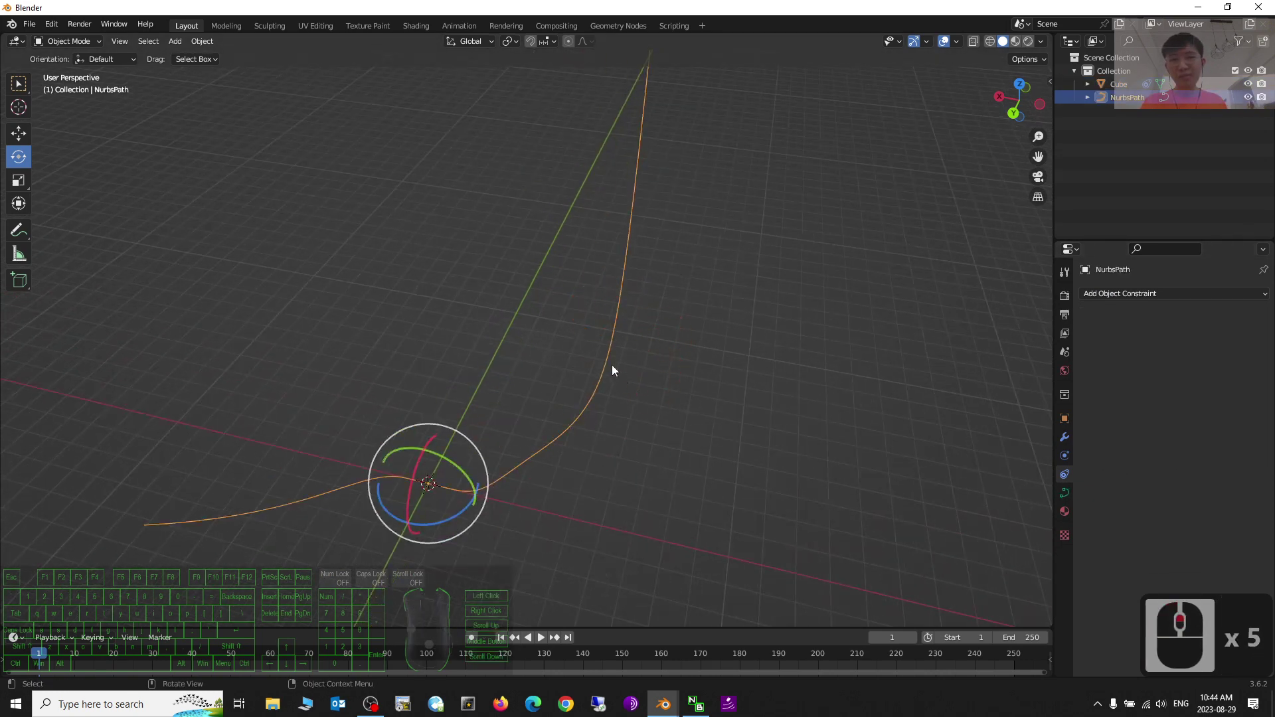
Enter Edit Mode on the path and subdivide its segments.
left_click(93, 40)
left_click(66, 72)
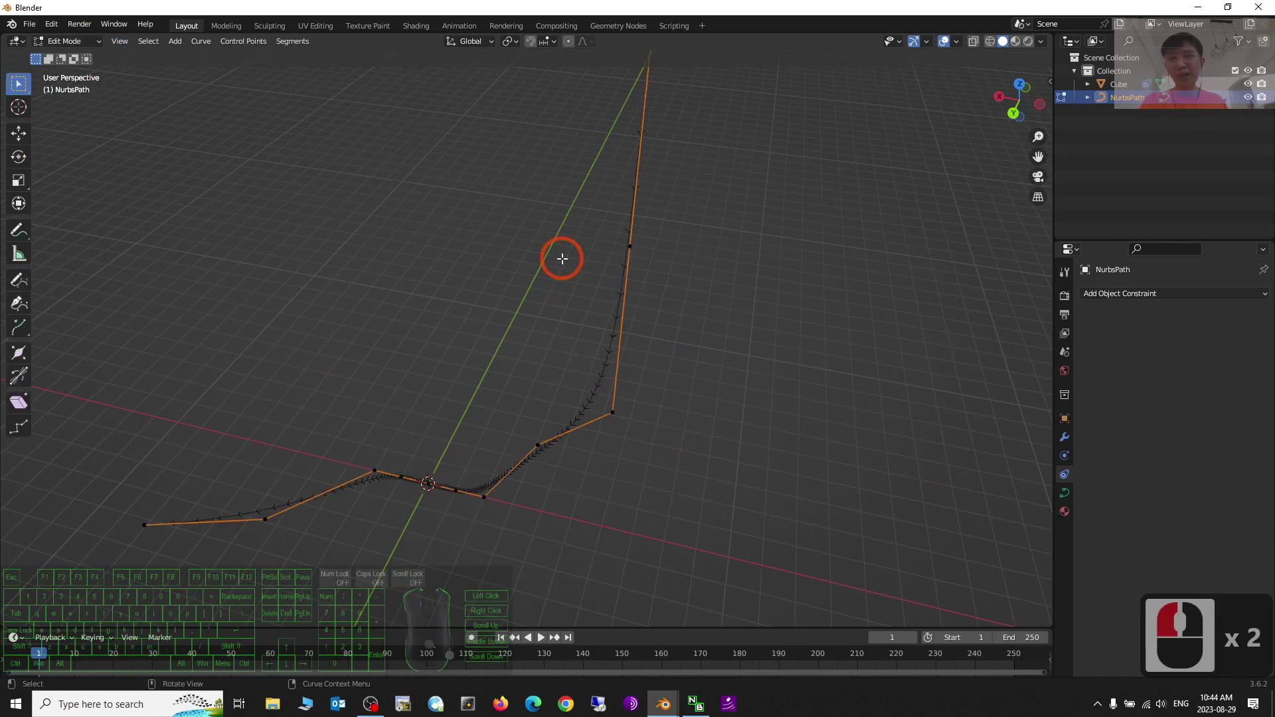
scroll(560, 269, "up", 4)
right_click(740, 325)
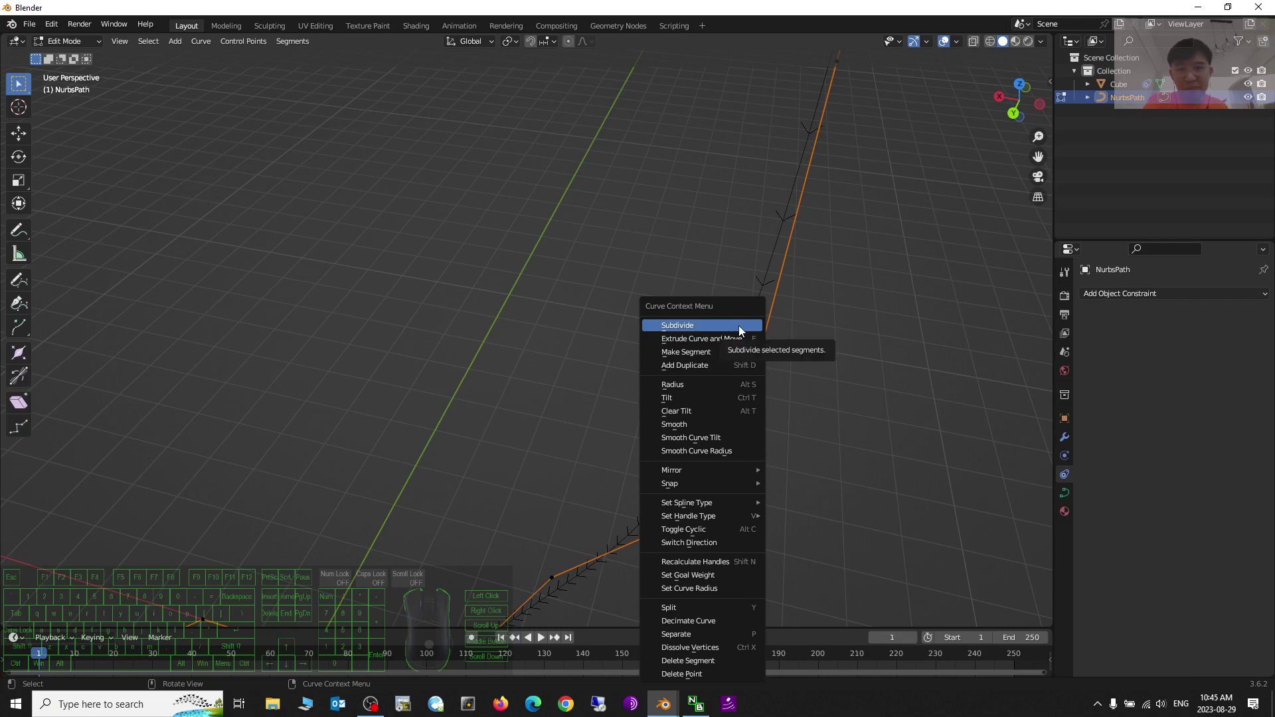
left_click(744, 324)
scroll(786, 302, "down", 9)
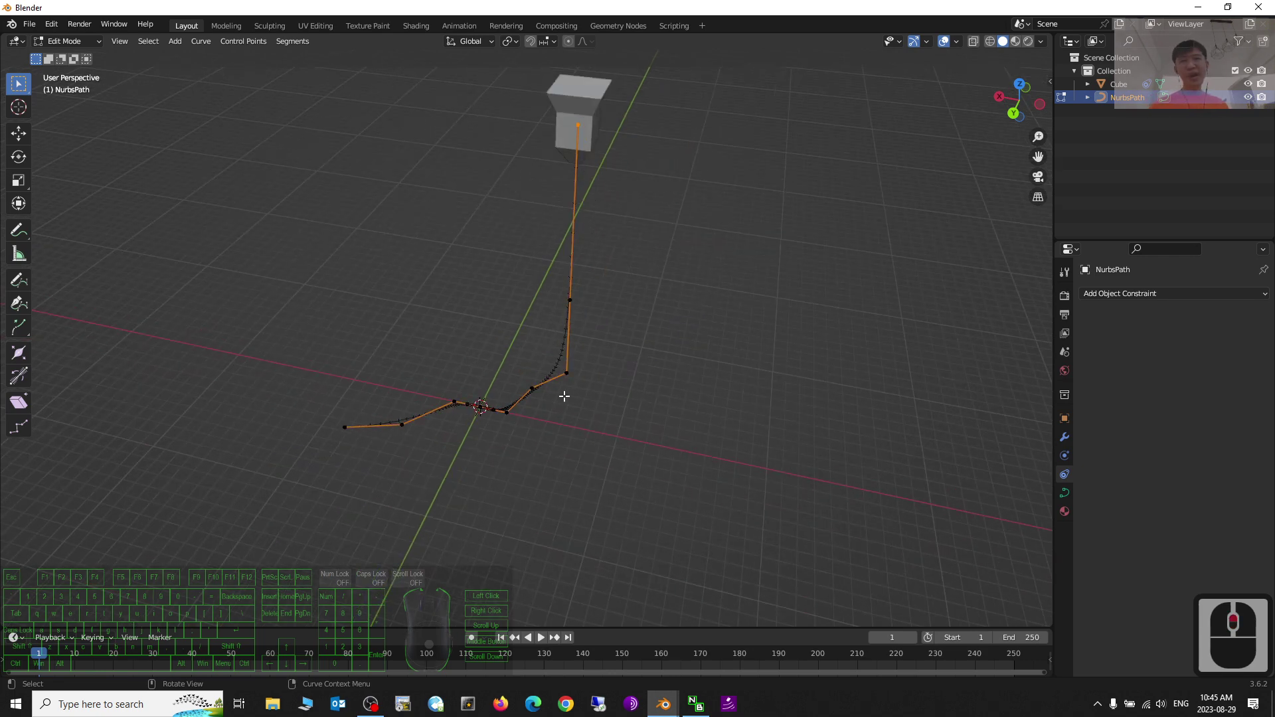
scroll(563, 397, "up", 6)
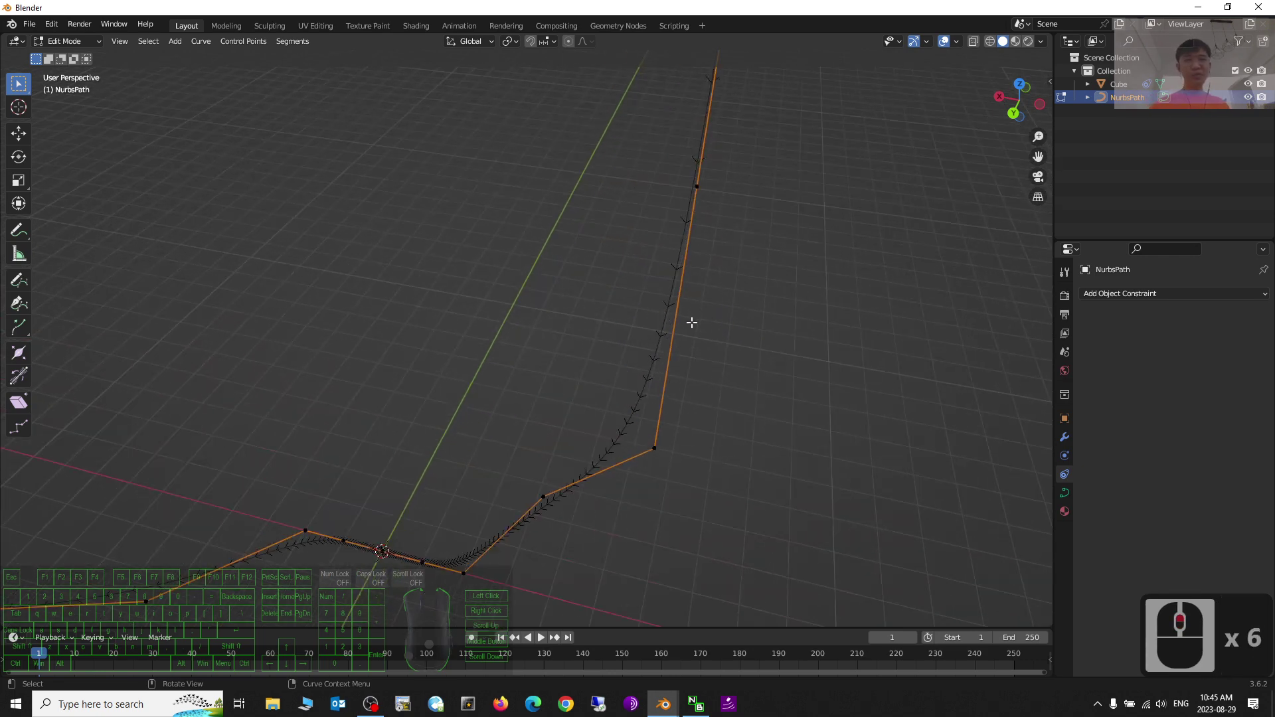
Switch the direction of the NurbsPath curve.
right_click(675, 300)
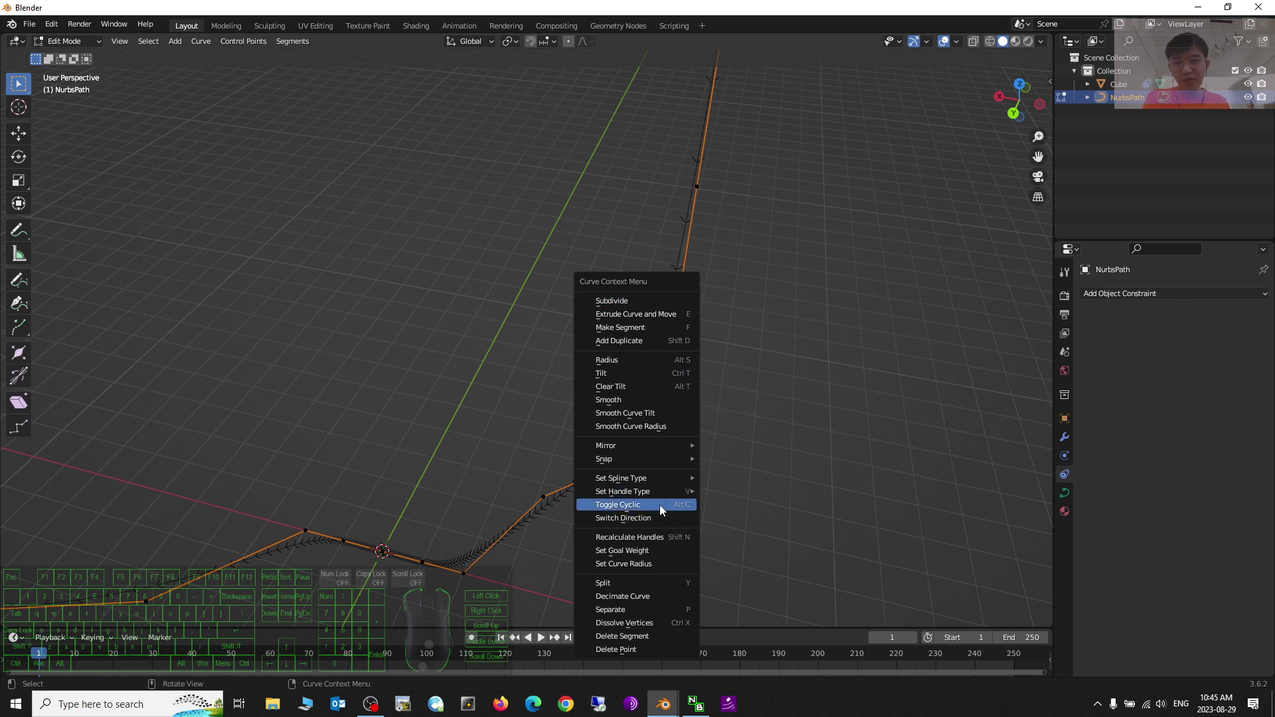
left_click(642, 517)
scroll(641, 518, "down", 4)
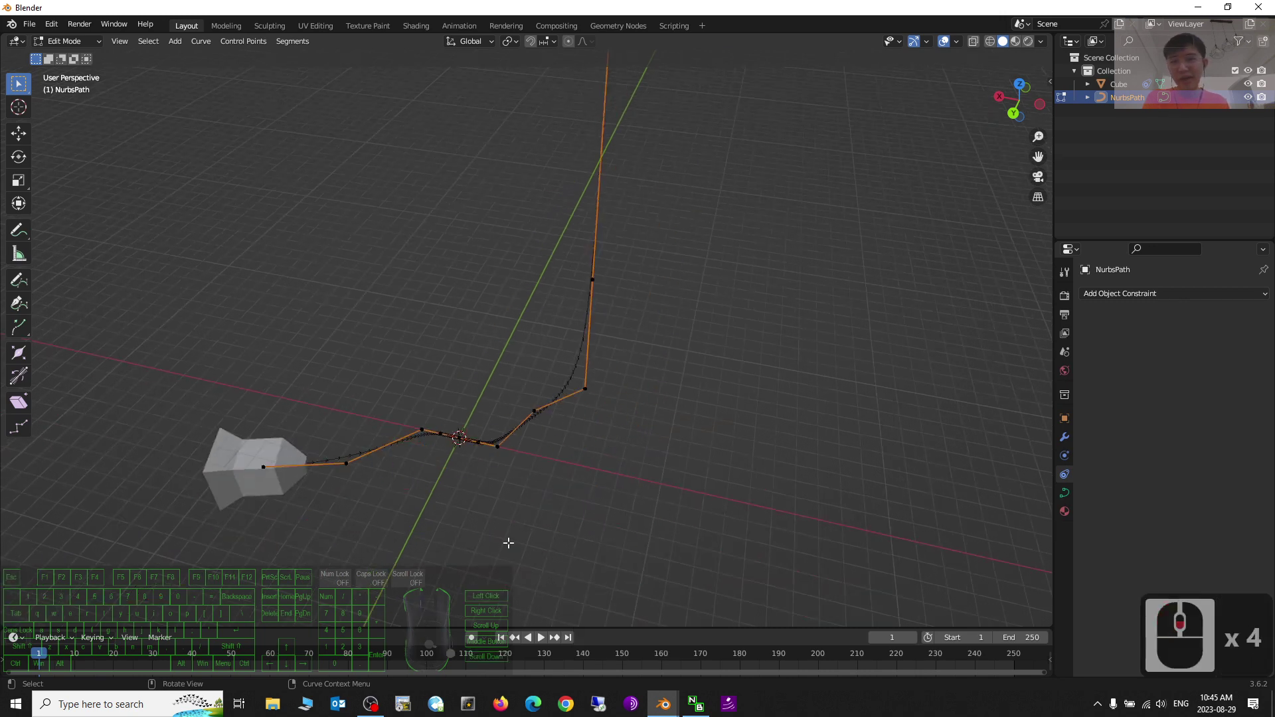
Return to Object Mode and play the timeline animation.
left_click(76, 42)
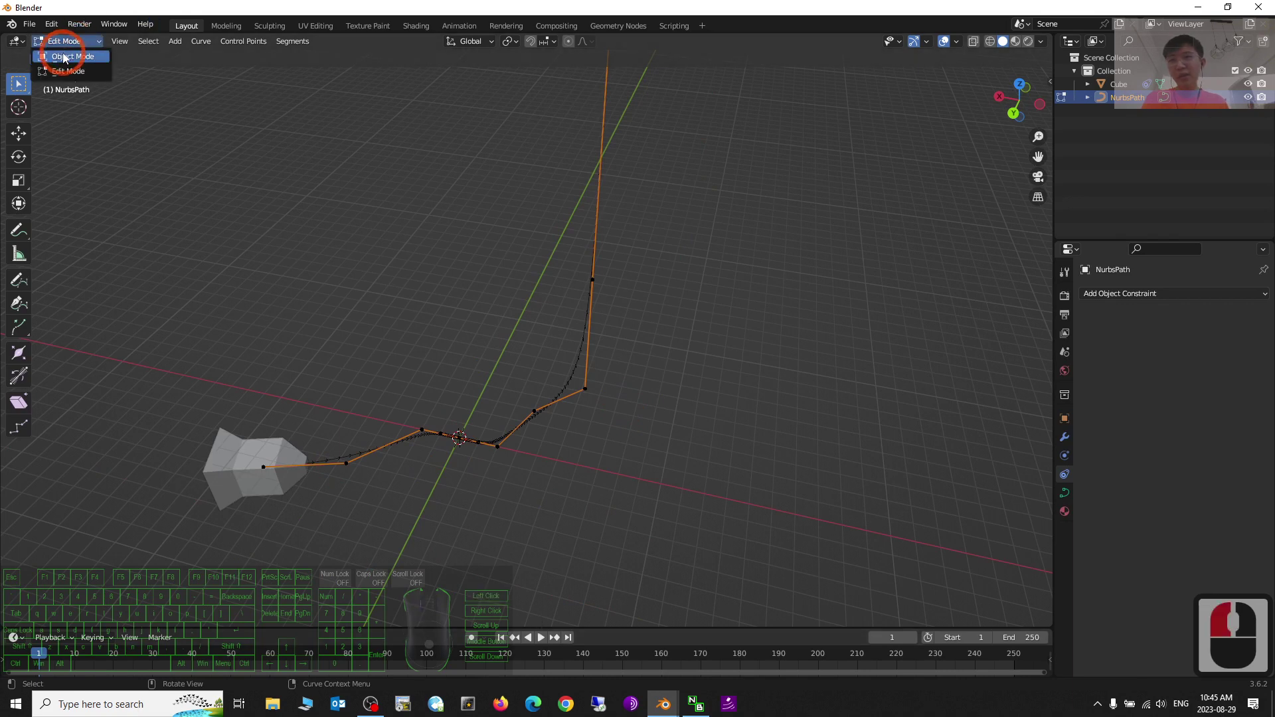
left_click(63, 57)
left_click(540, 638)
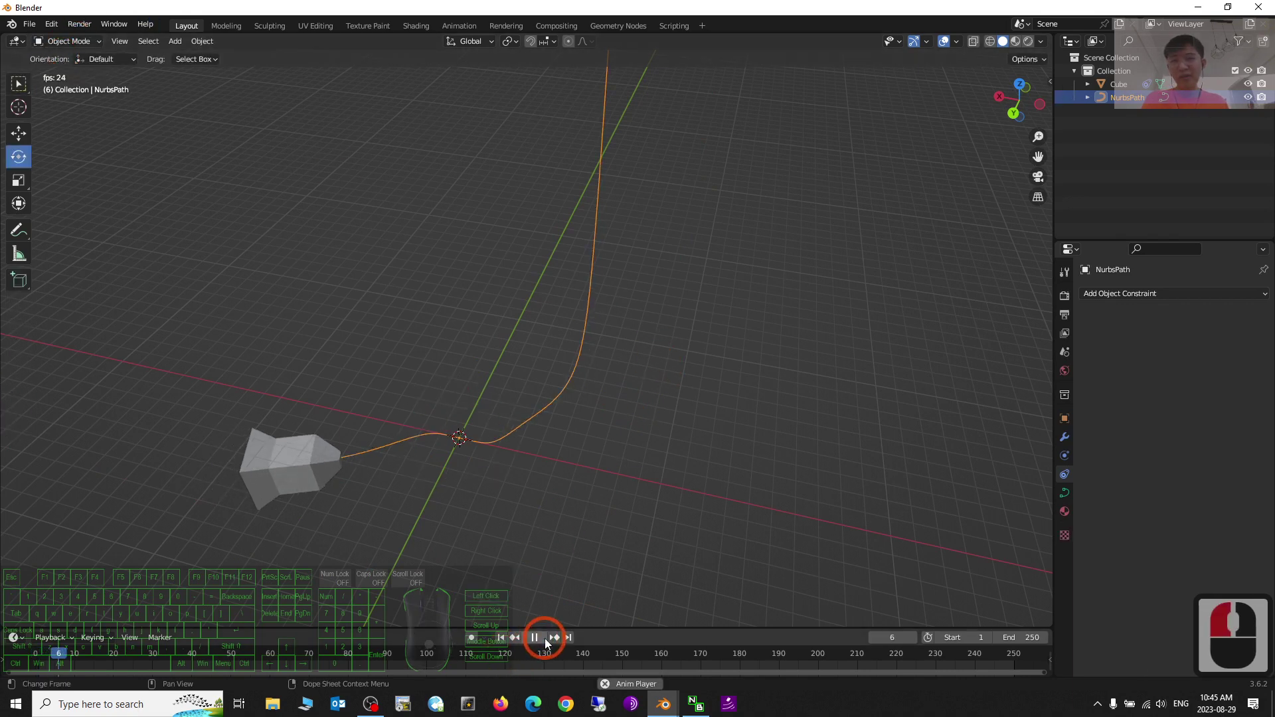
scroll(544, 435, "down", 3)
scroll(651, 361, "up", 7)
scroll(664, 292, "up", 2)
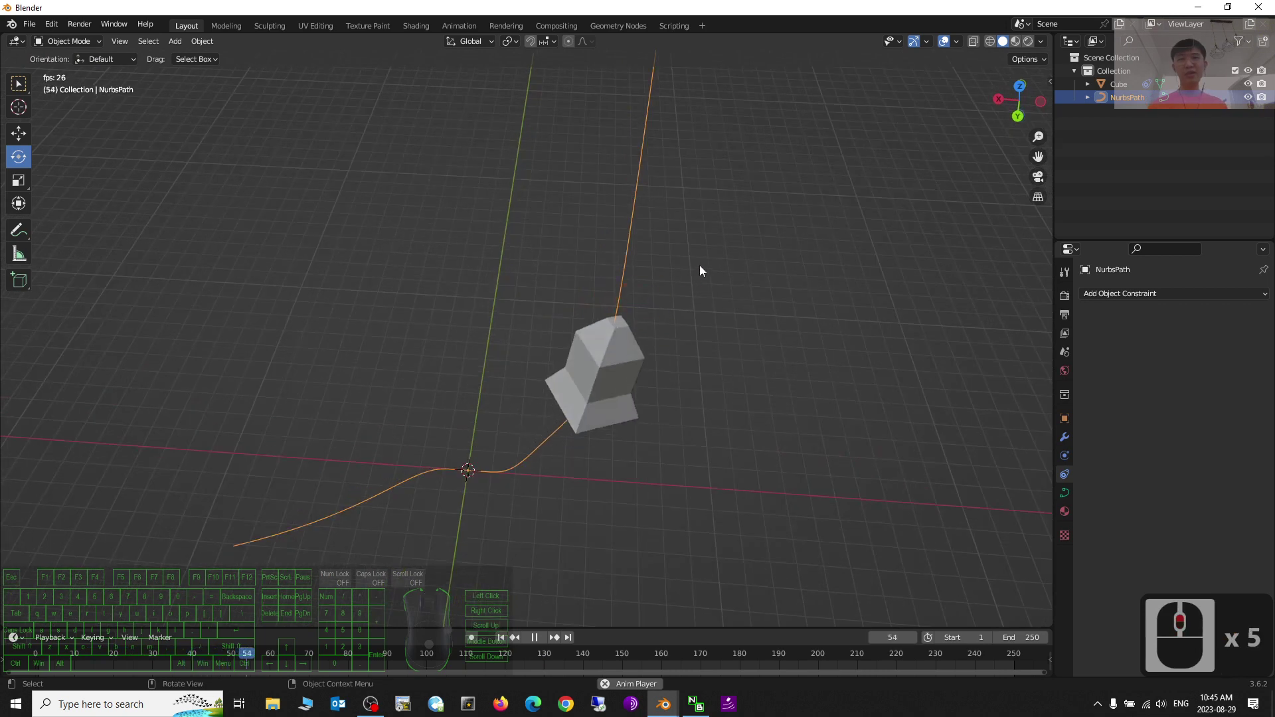